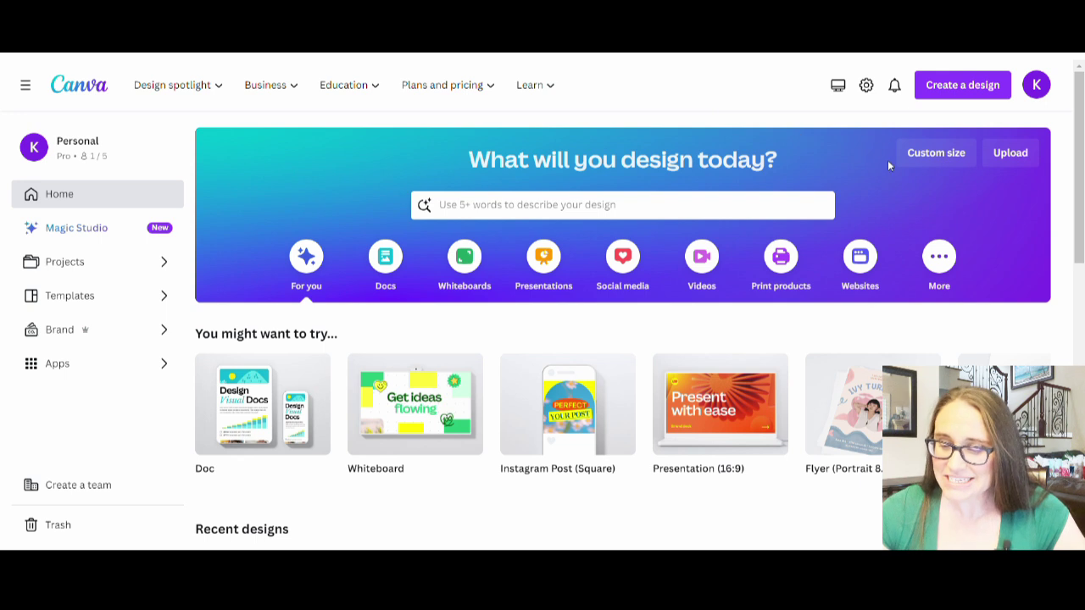
# Step: Create a blank 4500 × 5400 px design and set its page background to solid black
pyautogui.click(960, 161)
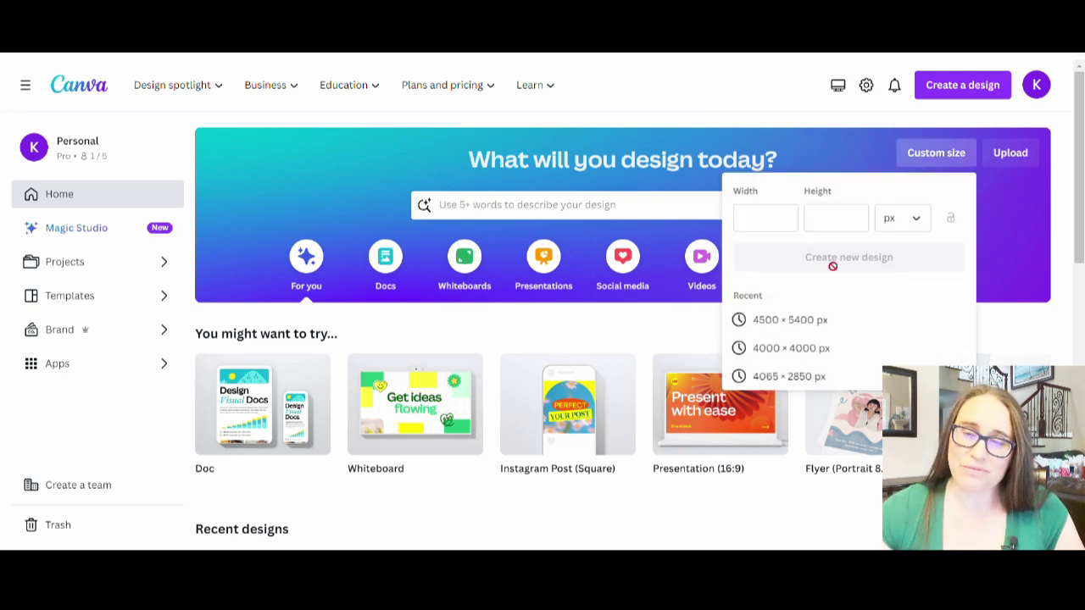
pyautogui.click(790, 321)
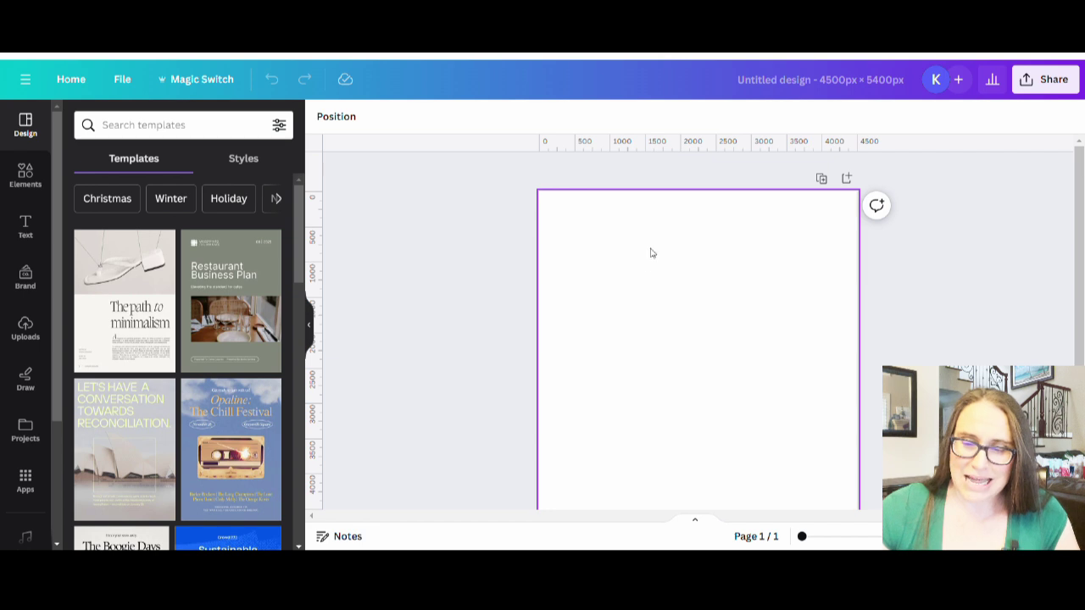
pyautogui.click(591, 256)
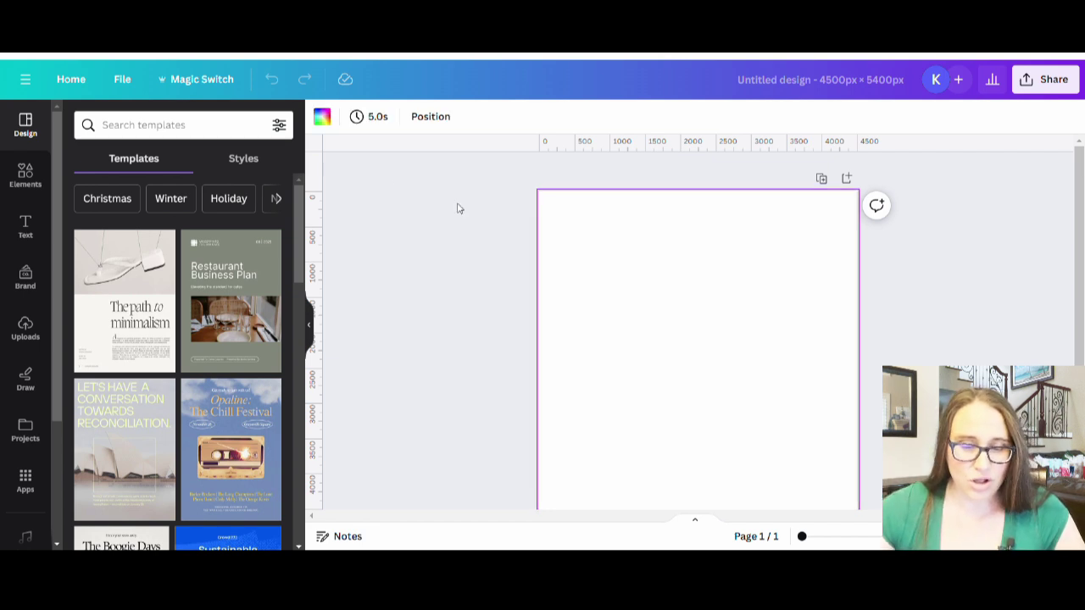
pyautogui.click(322, 118)
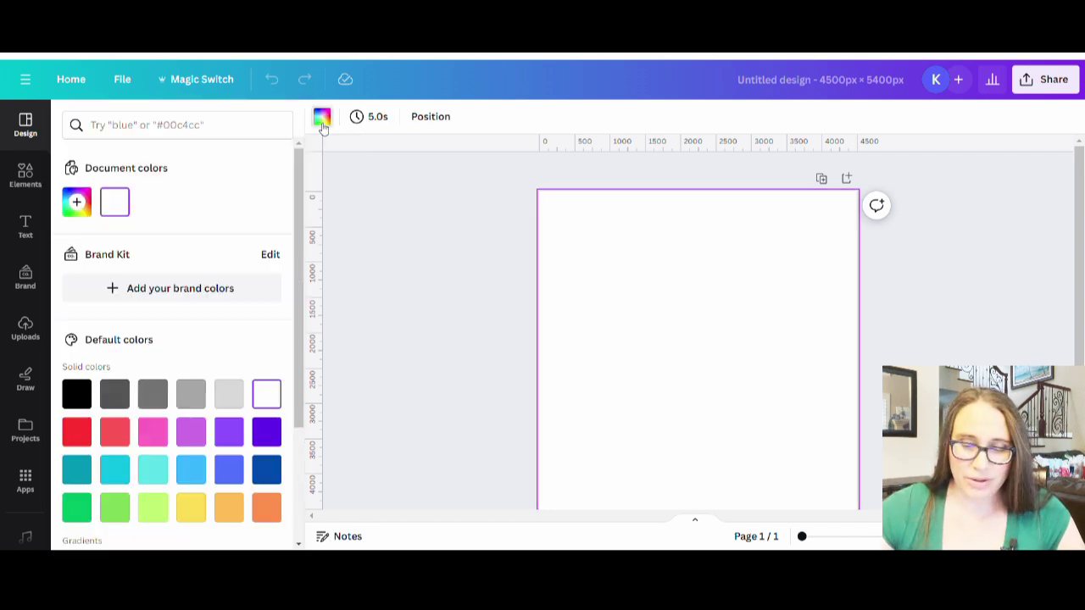
pyautogui.click(78, 398)
pyautogui.click(458, 274)
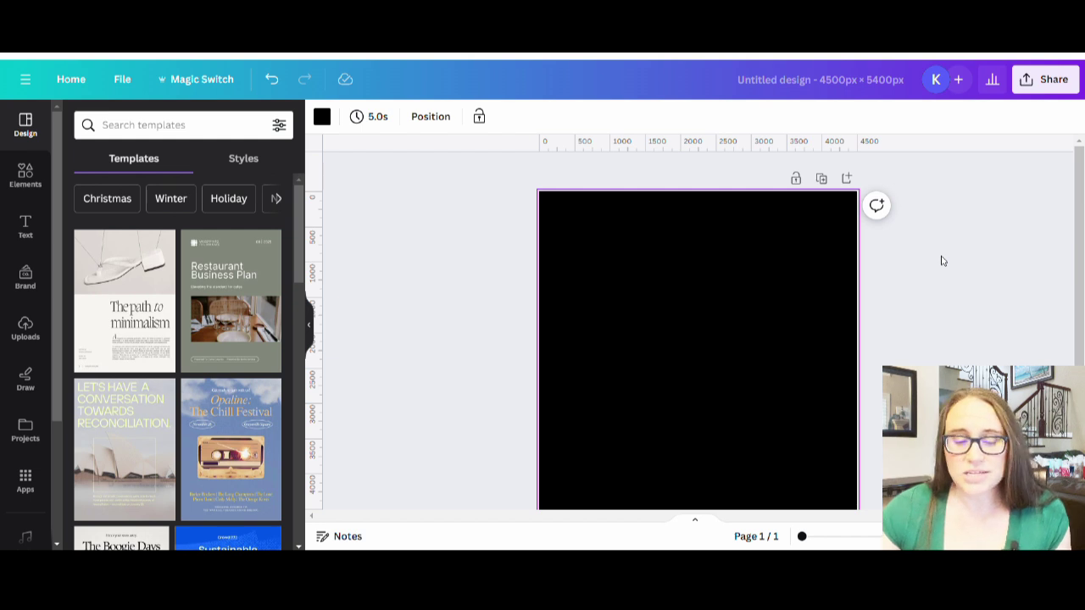
# Step: Search the elements library for "BLACK HISTORY MONTH" and show all matching graphics
pyautogui.scroll(-1, 924, 273)
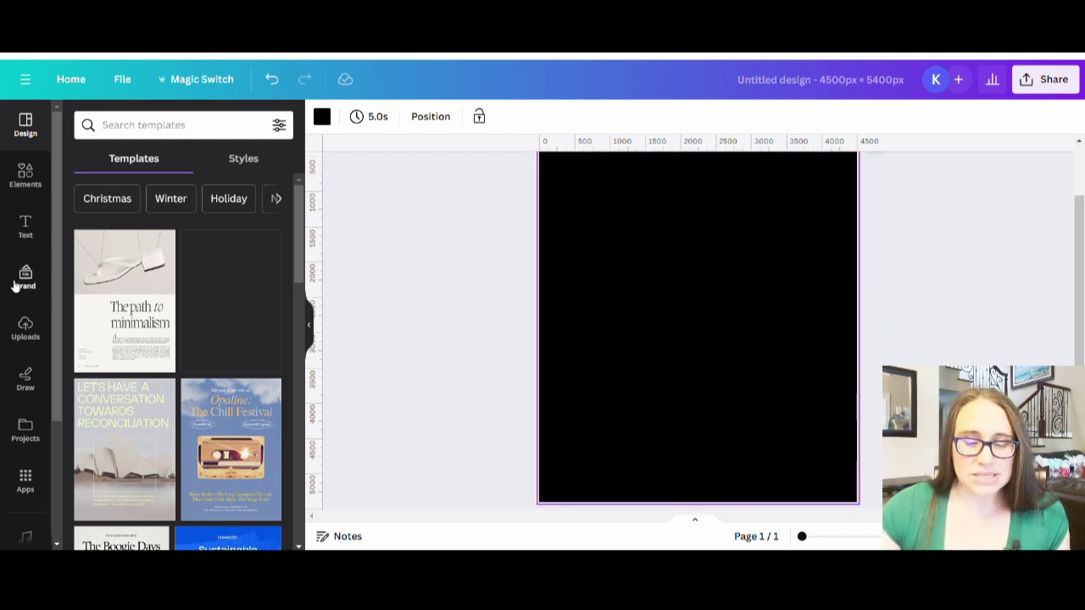
pyautogui.click(35, 179)
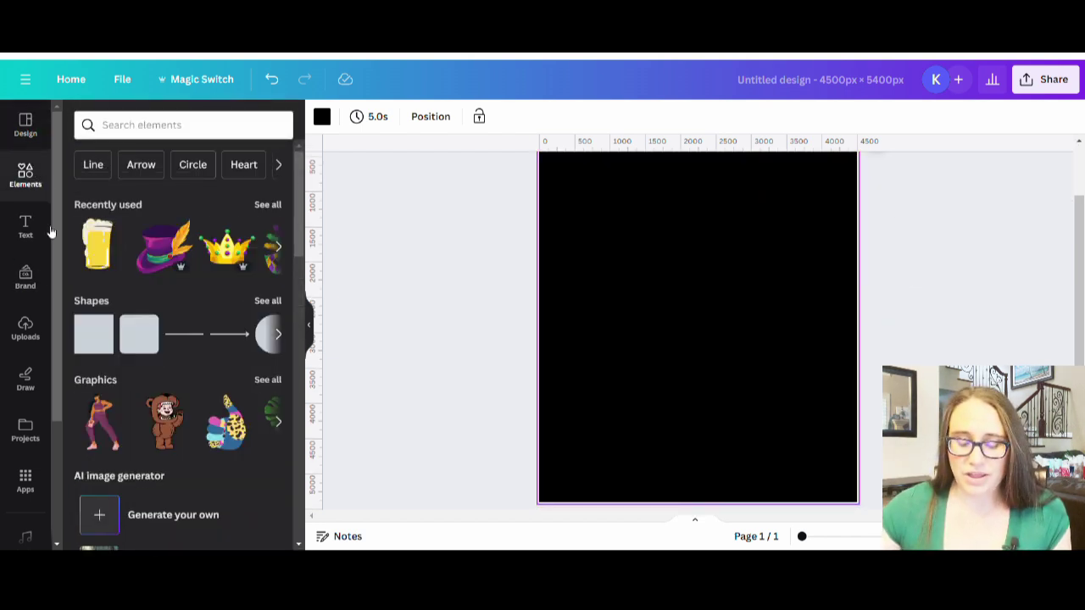
pyautogui.click(212, 127)
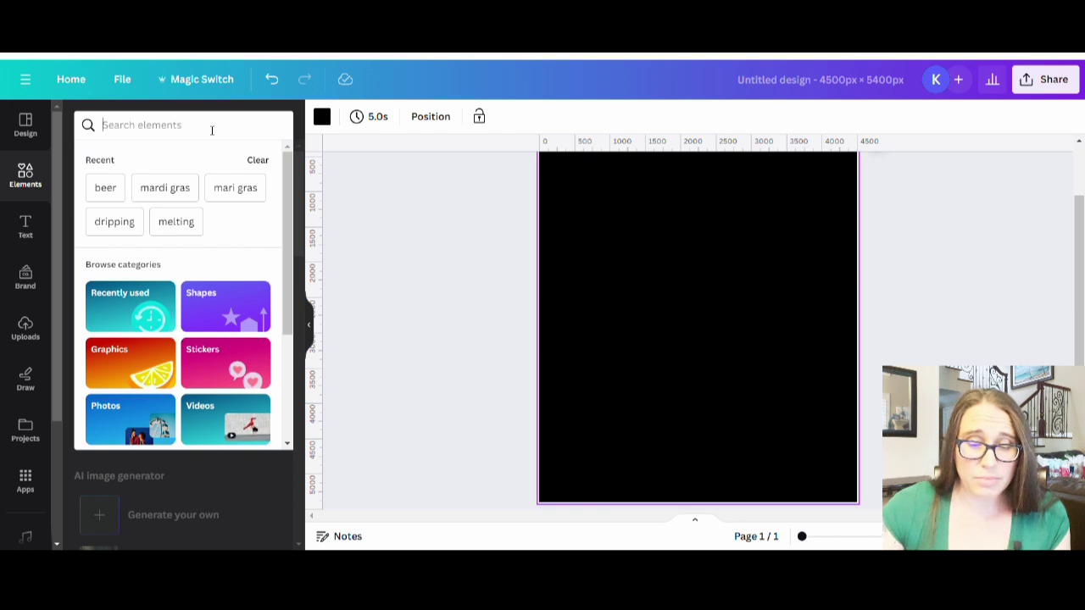
pyautogui.write('black')
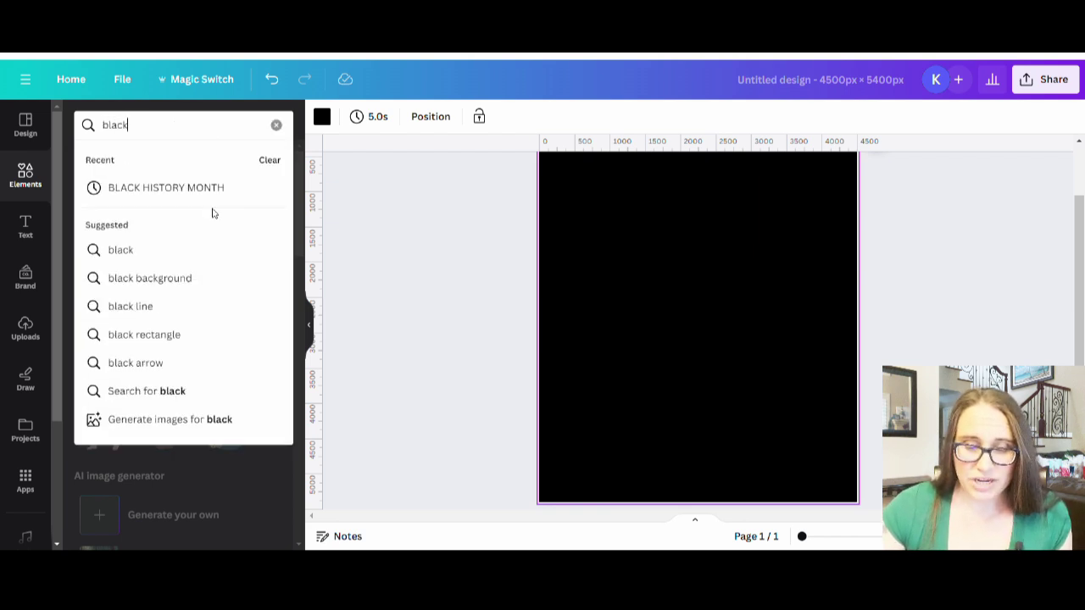
pyautogui.click(210, 195)
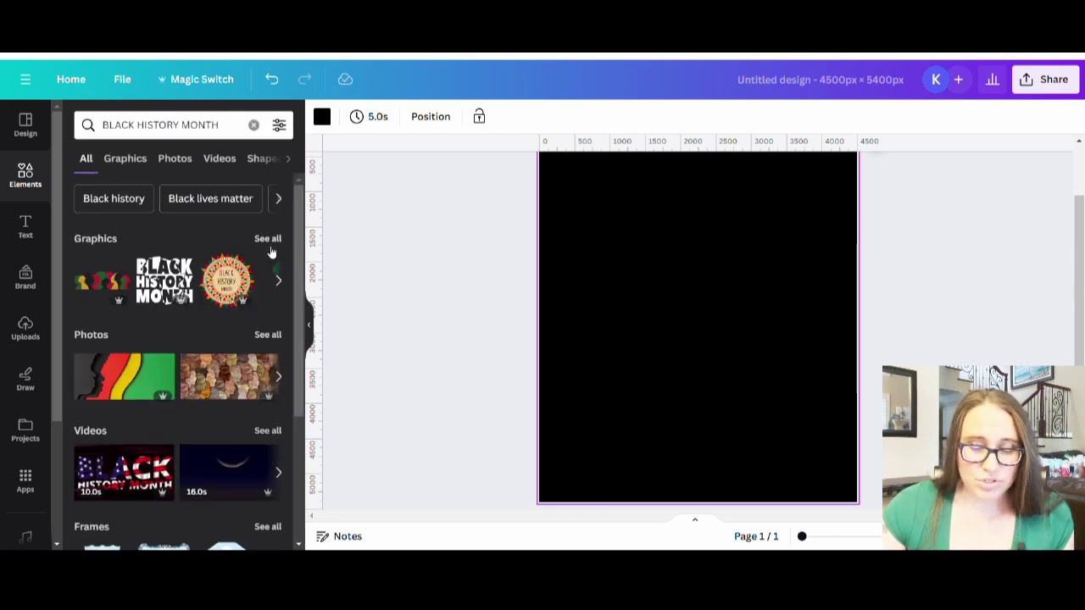
pyautogui.click(268, 239)
# Step: Browse the Black History Month graphics for brush strokes, ribbons, fists, silhouettes and other artwork suited to the black canvas
pyautogui.scroll(-2, 236, 315)
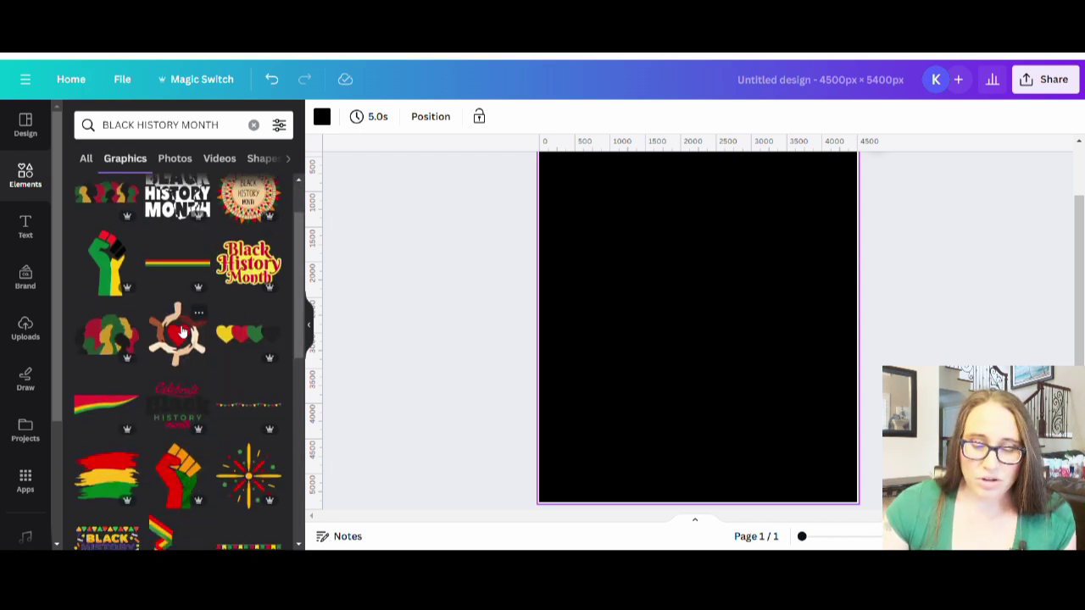
pyautogui.scroll(2, 186, 329)
pyautogui.scroll(-2, 201, 316)
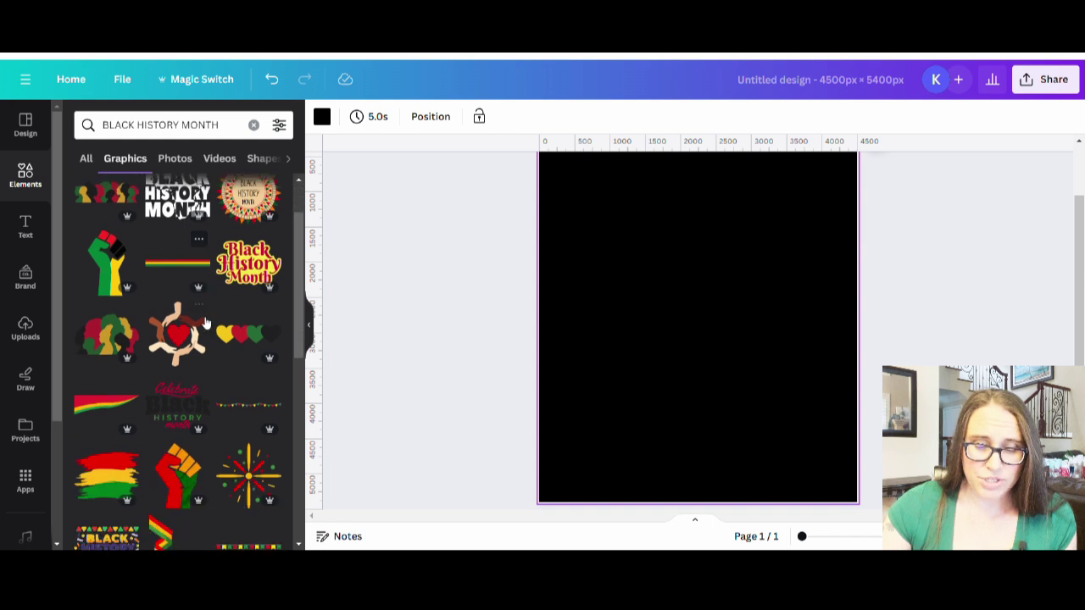
pyautogui.scroll(-2, 174, 324)
pyautogui.scroll(-2, 174, 325)
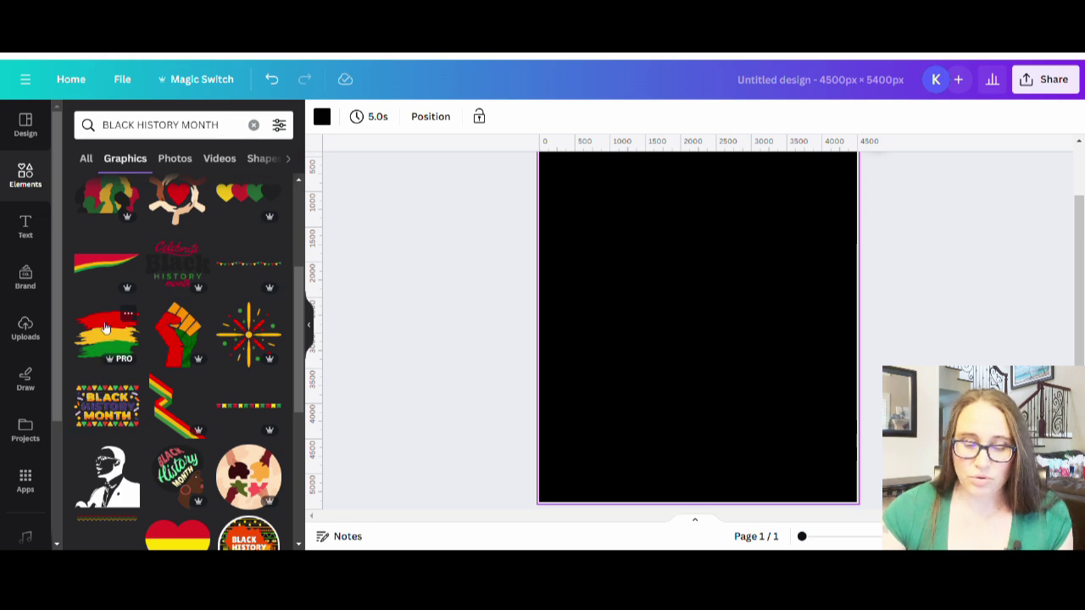
pyautogui.scroll(-4, 176, 357)
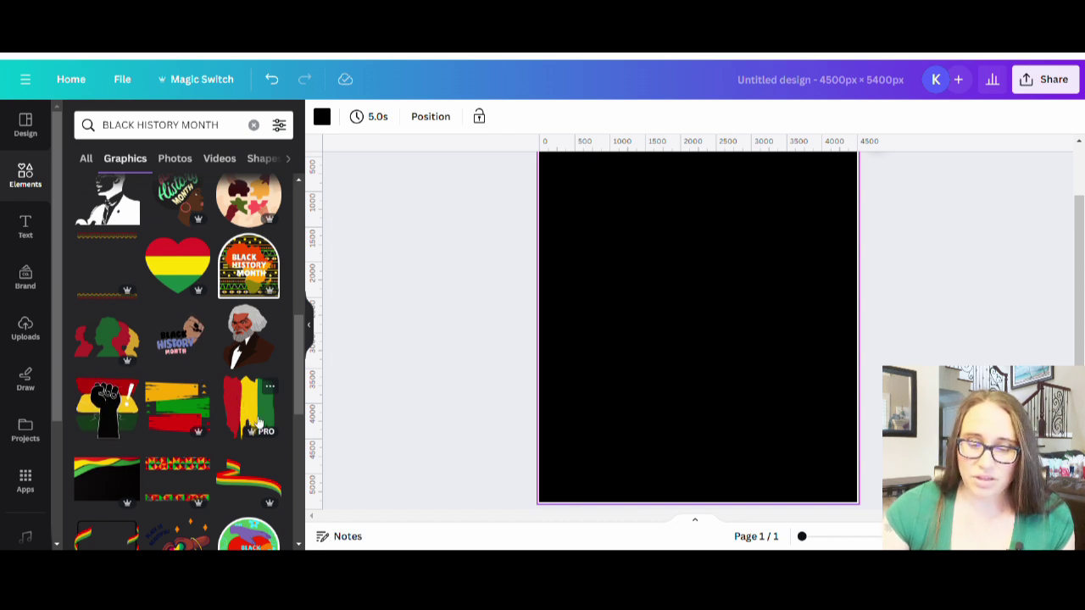
pyautogui.scroll(-2, 265, 421)
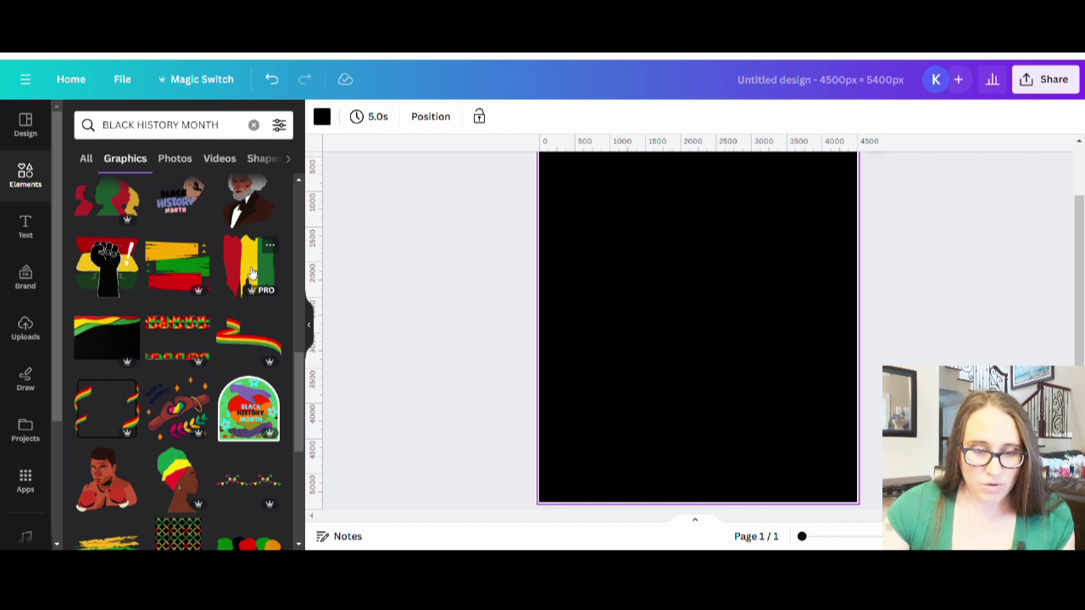
pyautogui.scroll(-1, 247, 254)
pyautogui.scroll(-4, 246, 248)
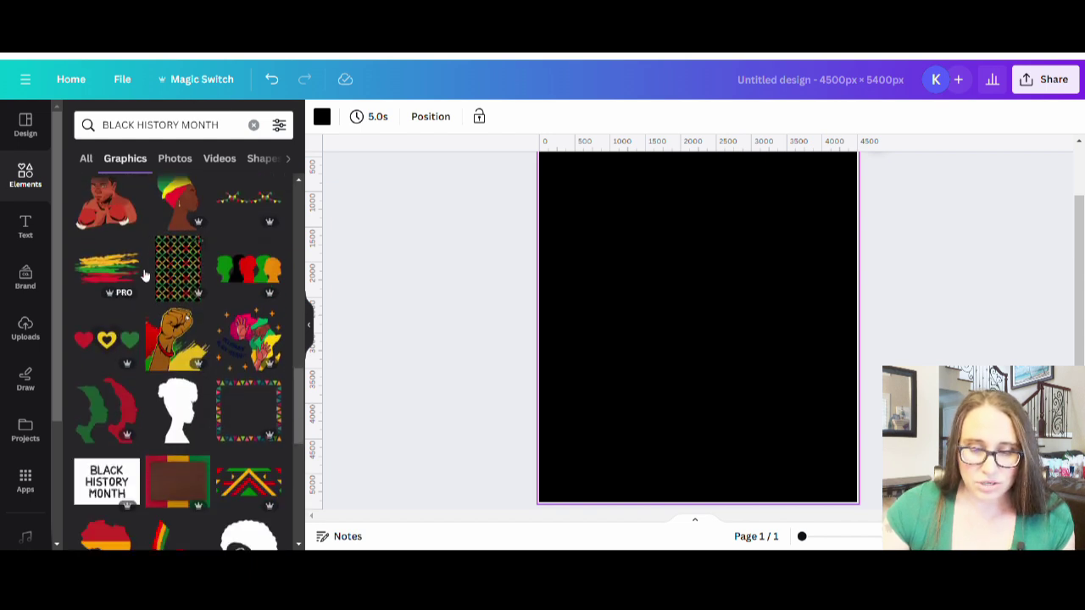
pyautogui.scroll(-4, 187, 288)
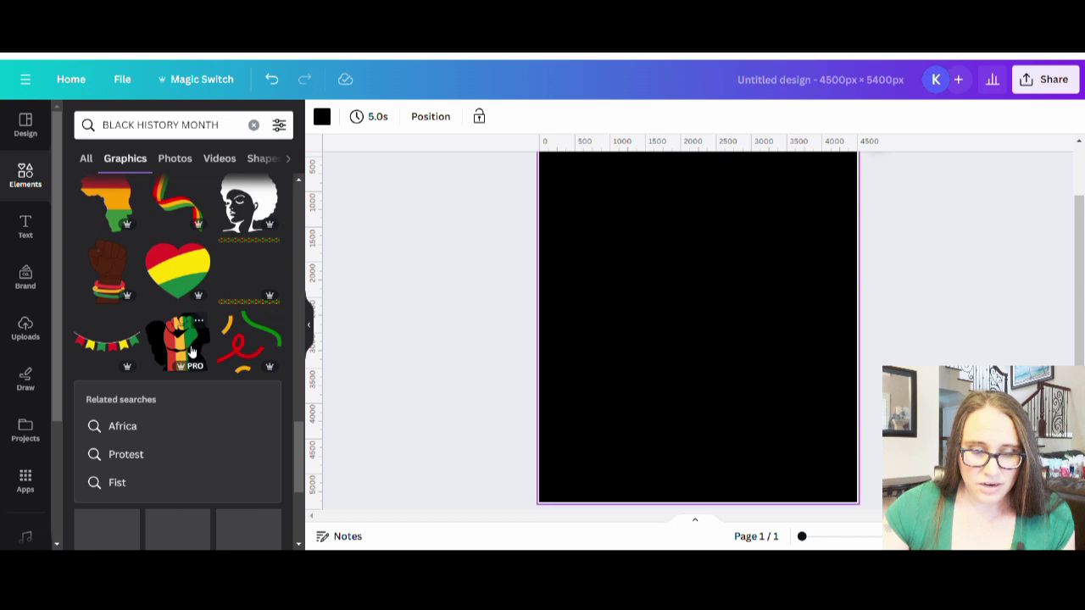
pyautogui.scroll(-2, 243, 307)
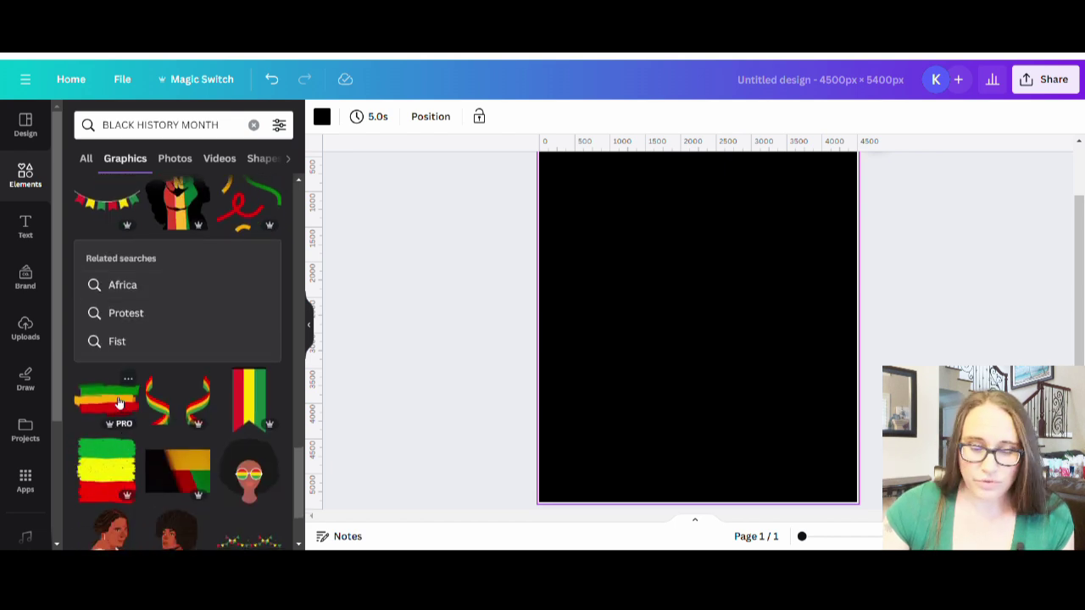
pyautogui.scroll(-4, 150, 333)
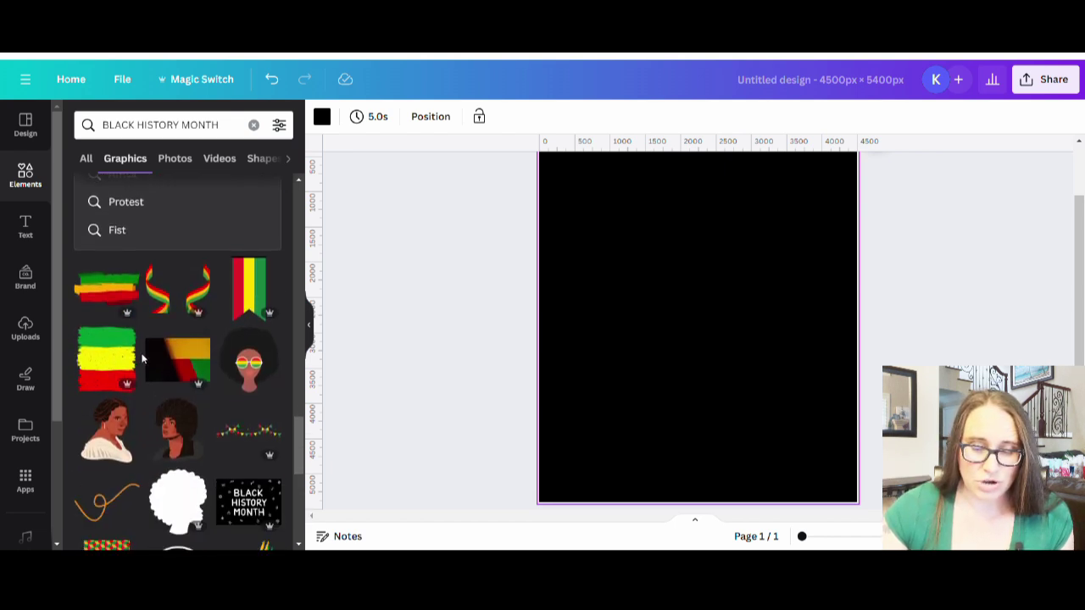
pyautogui.scroll(-3, 157, 318)
pyautogui.scroll(-2, 153, 322)
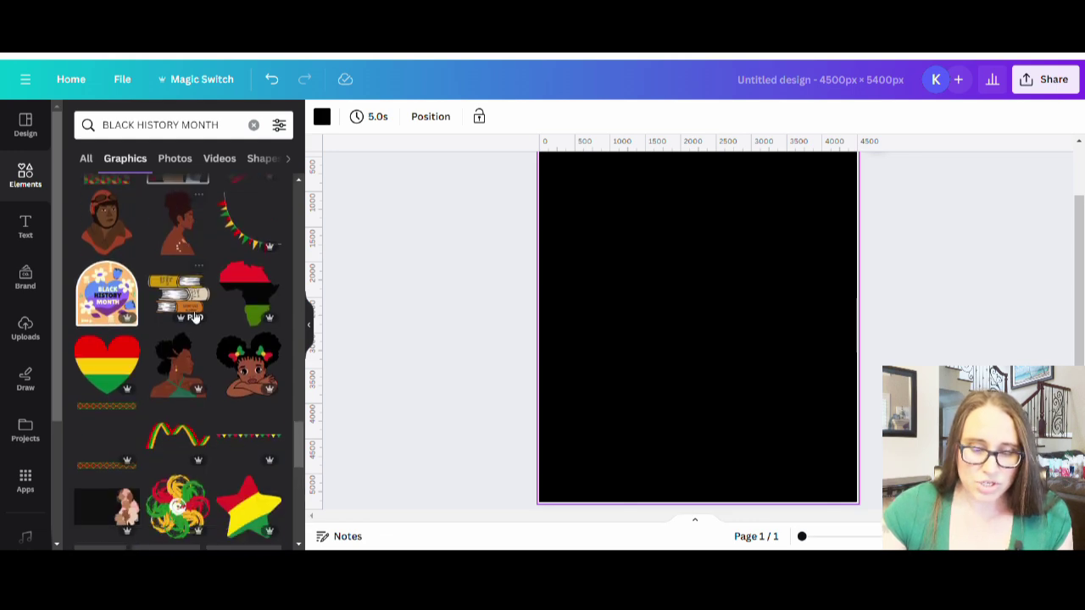
pyautogui.scroll(-3, 205, 301)
pyautogui.scroll(-3, 206, 284)
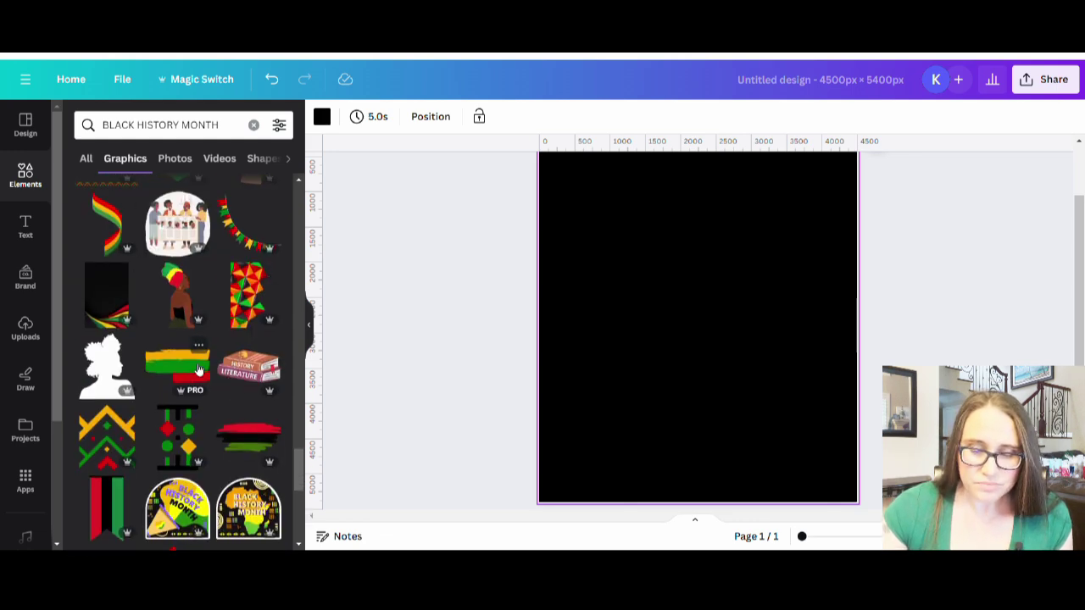
pyautogui.scroll(-1, 232, 385)
pyautogui.scroll(-2, 231, 406)
pyautogui.scroll(-3, 195, 420)
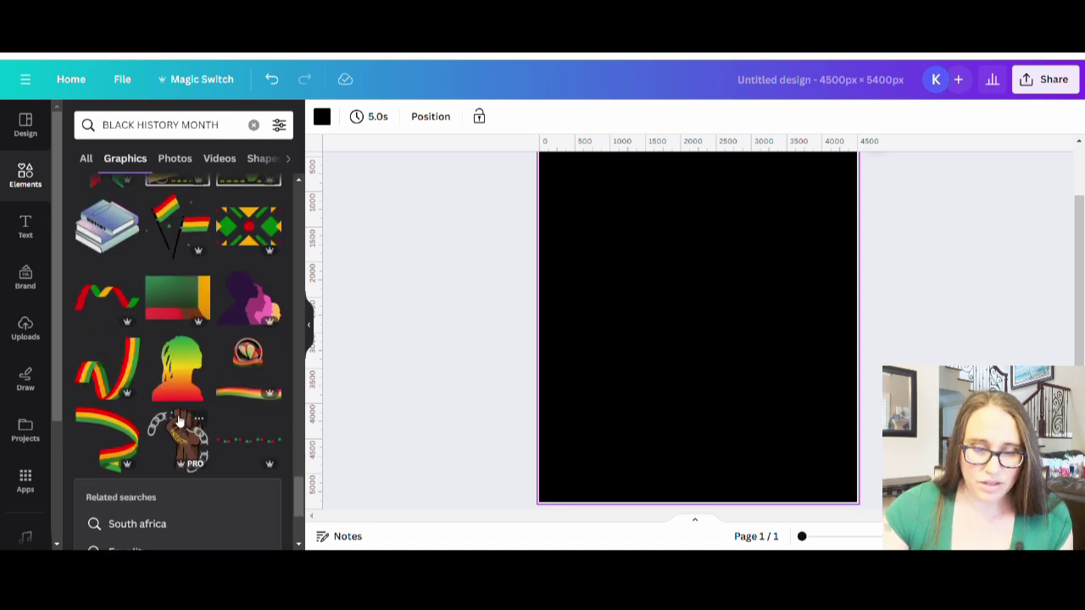
pyautogui.scroll(-3, 220, 401)
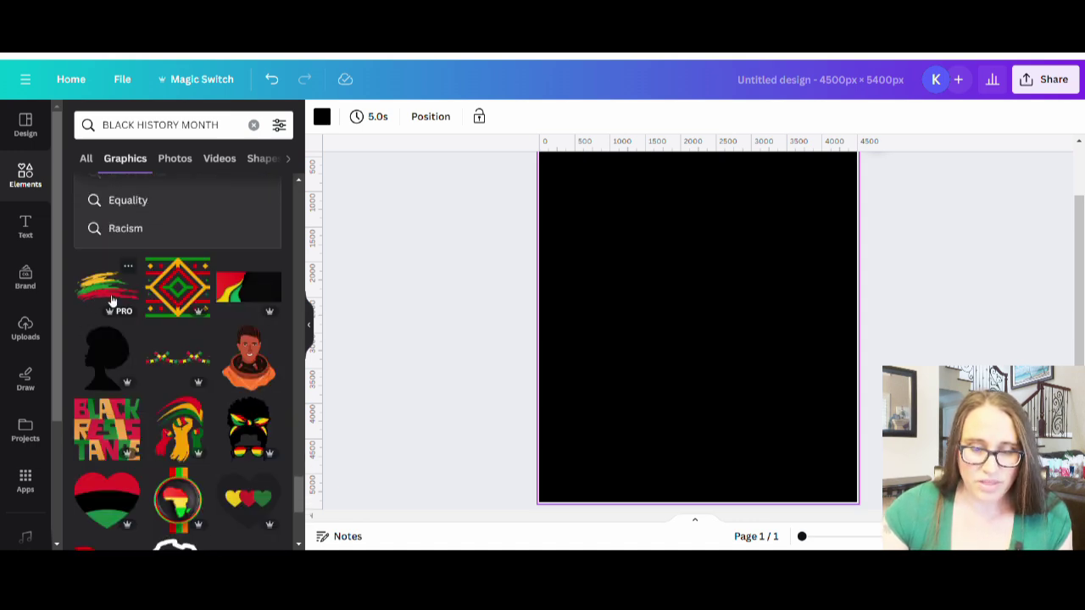
pyautogui.scroll(-5, 110, 295)
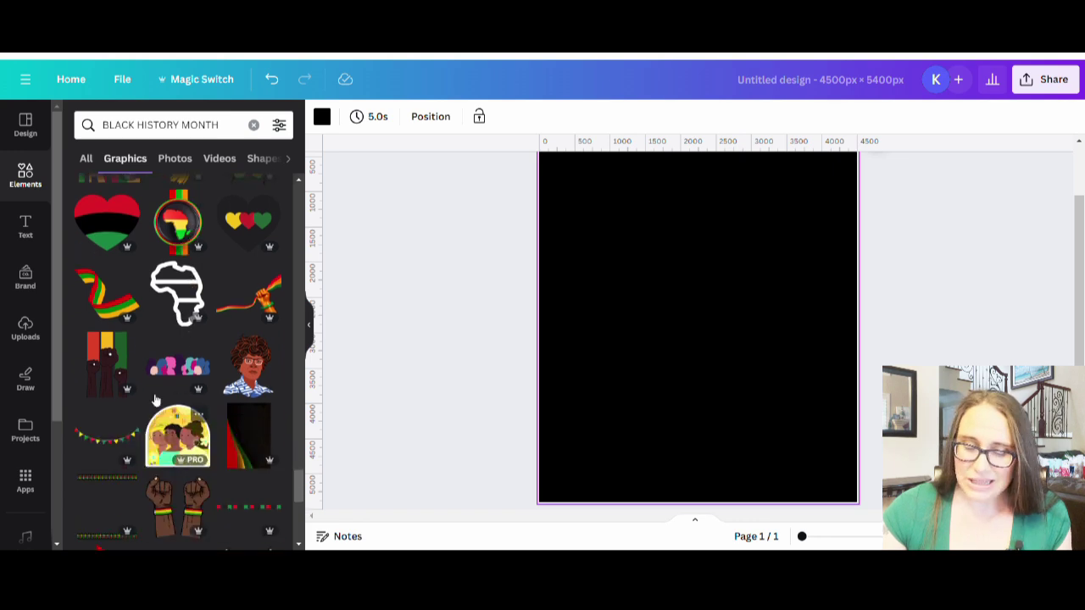
pyautogui.scroll(-4, 135, 335)
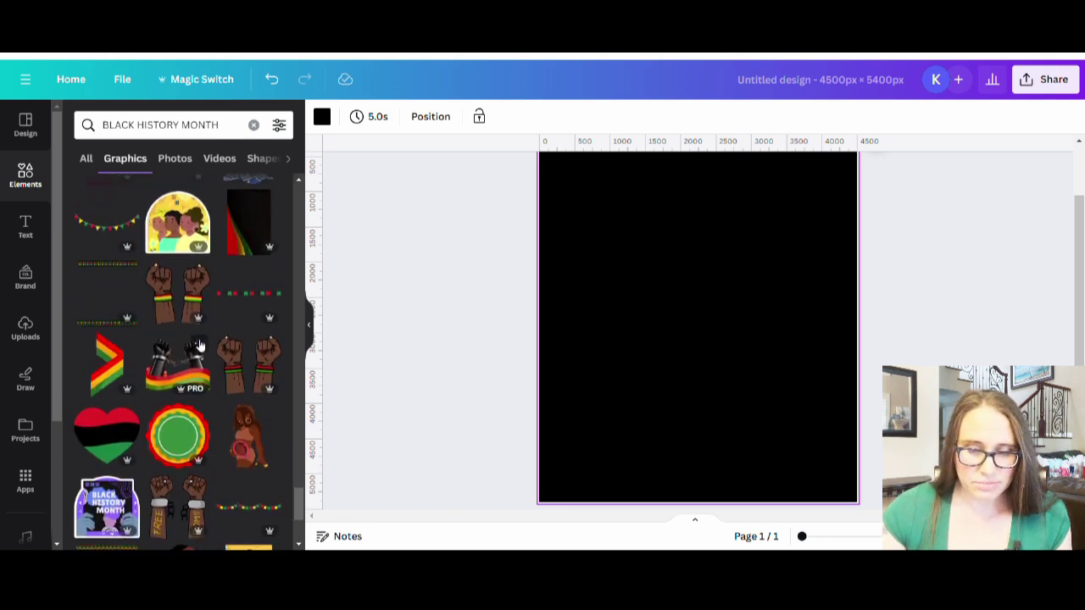
pyautogui.scroll(-4, 180, 331)
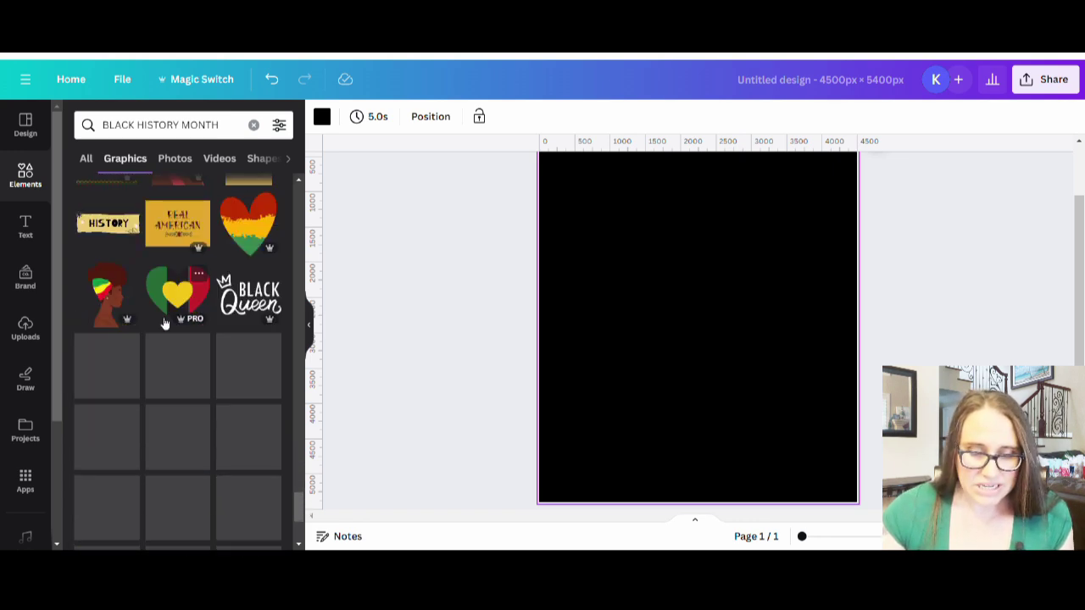
pyautogui.scroll(-1, 169, 318)
pyautogui.scroll(-2, 193, 317)
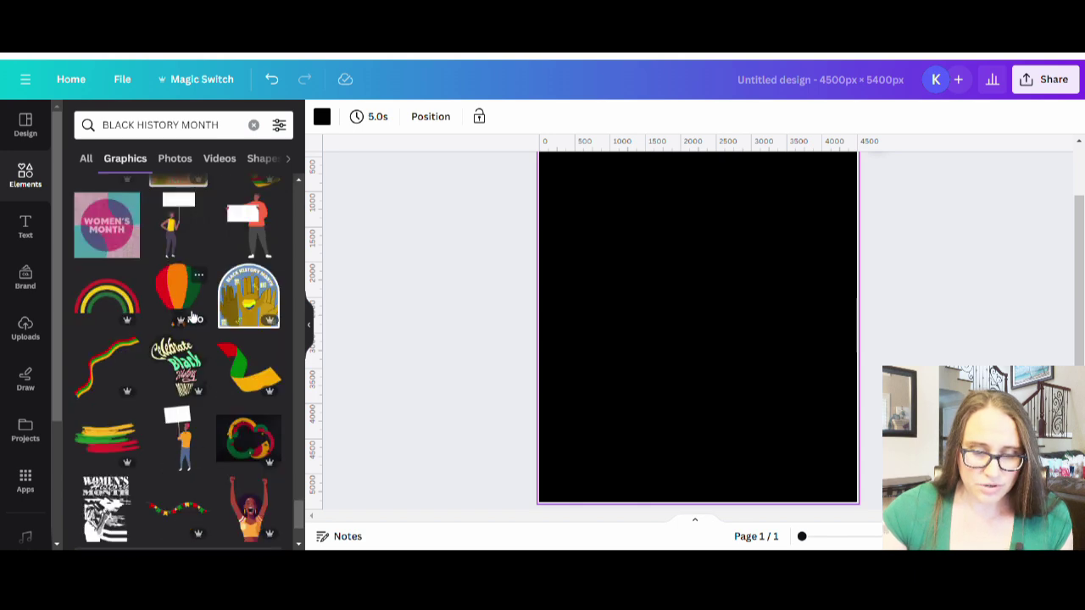
pyautogui.scroll(-4, 194, 317)
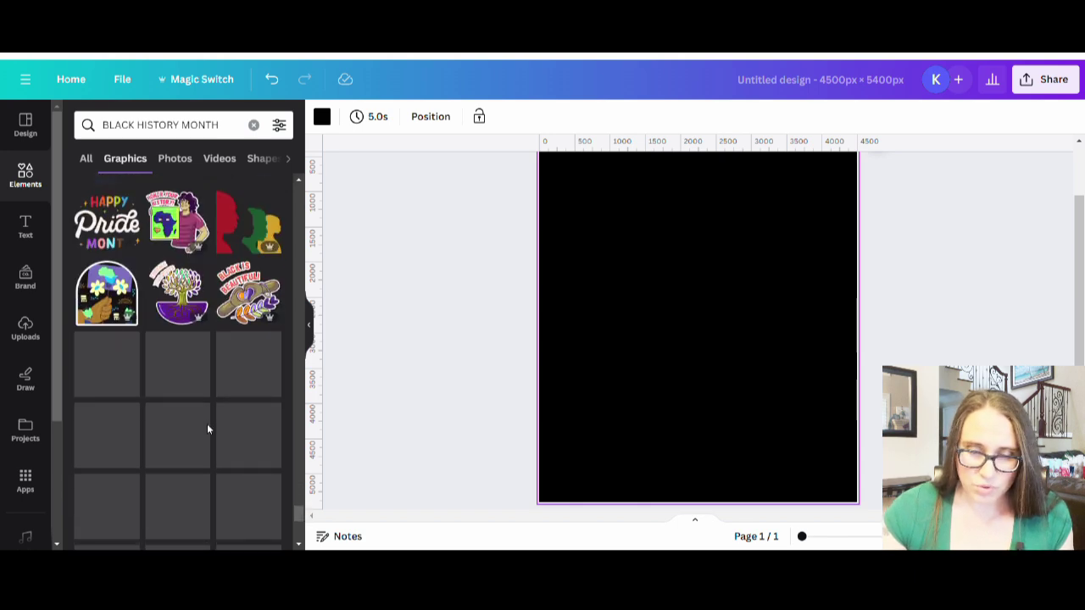
pyautogui.scroll(-5, 213, 445)
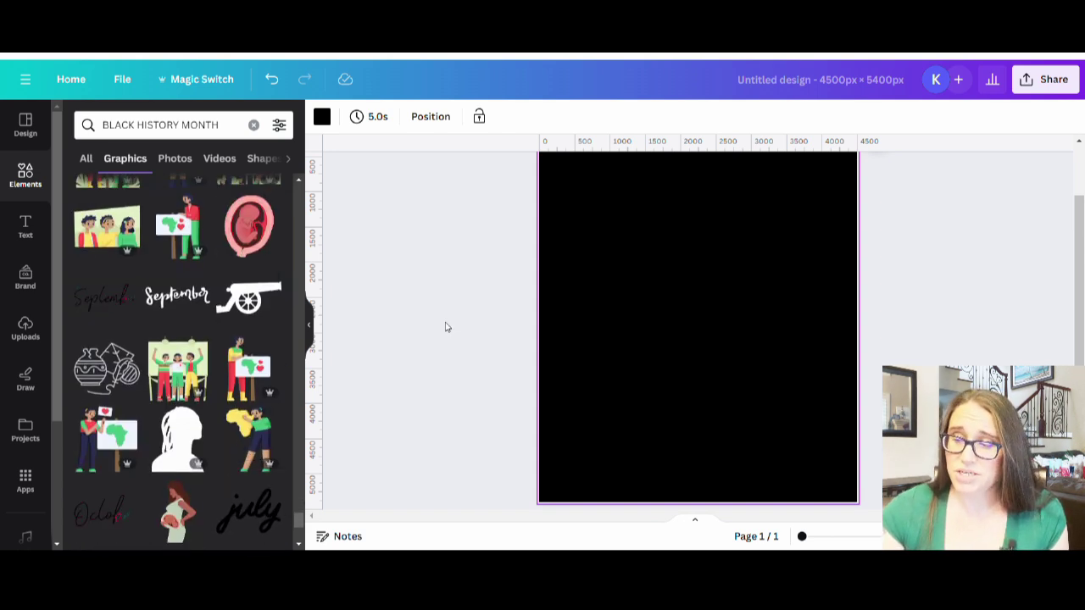
pyautogui.scroll(1, 710, 320)
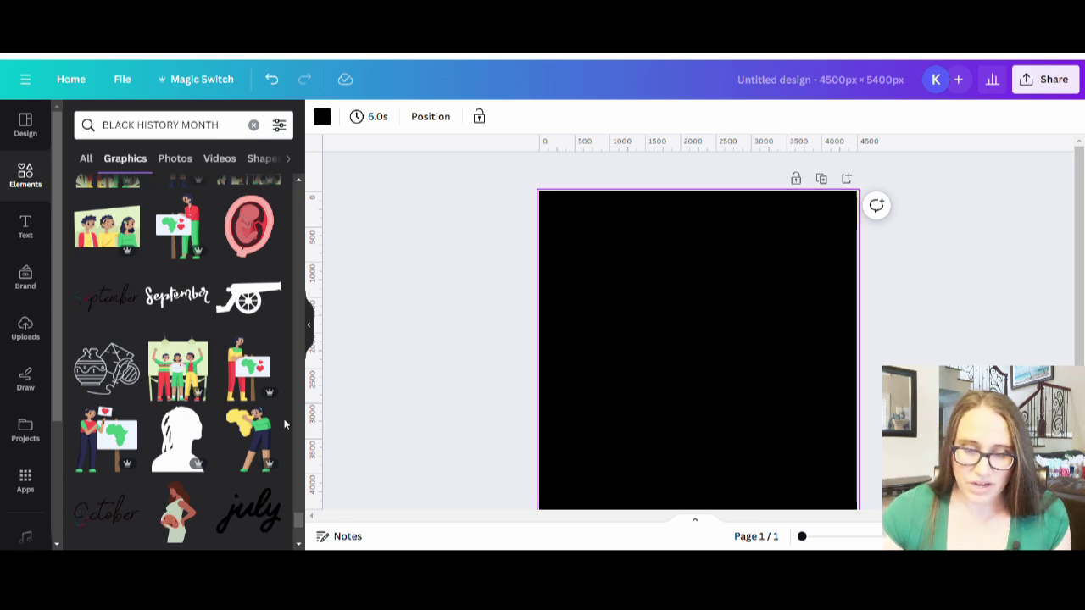
pyautogui.scroll(-5, 301, 521)
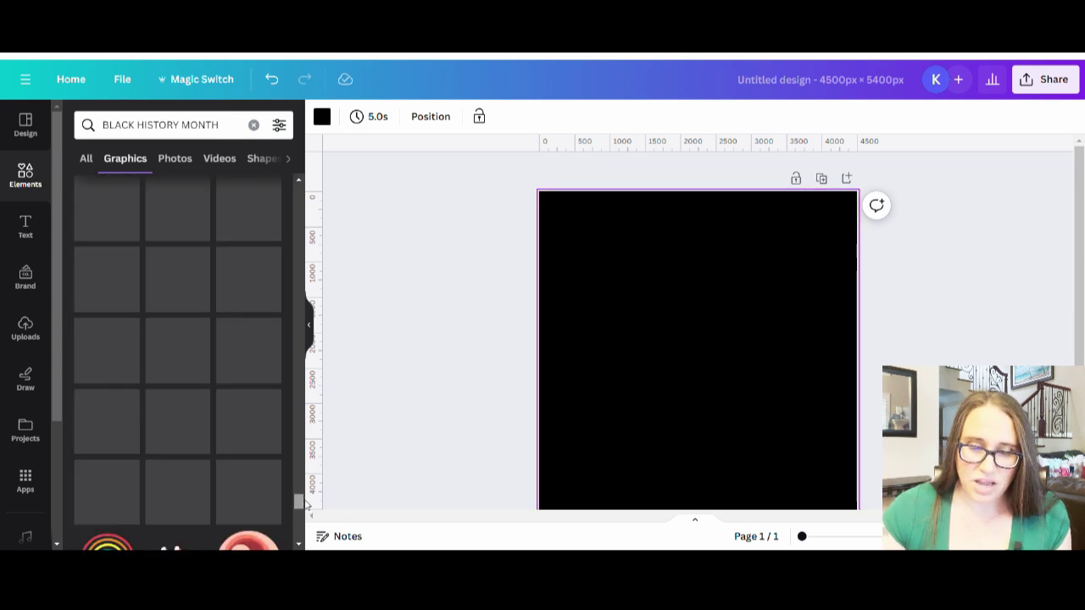
pyautogui.scroll(3, 245, 421)
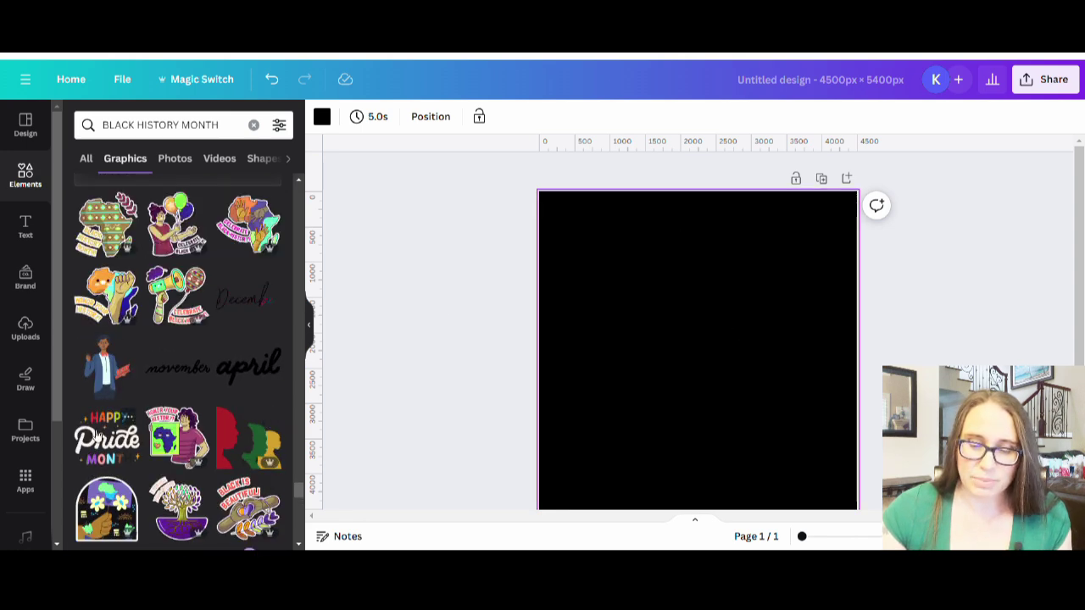
pyautogui.scroll(5, 247, 388)
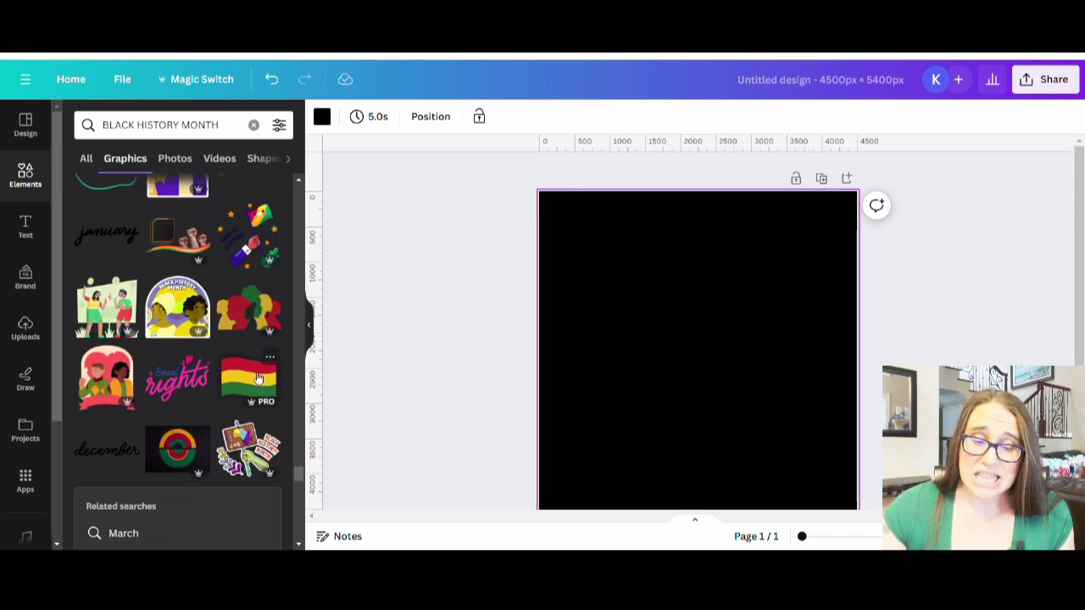
pyautogui.scroll(8, 244, 405)
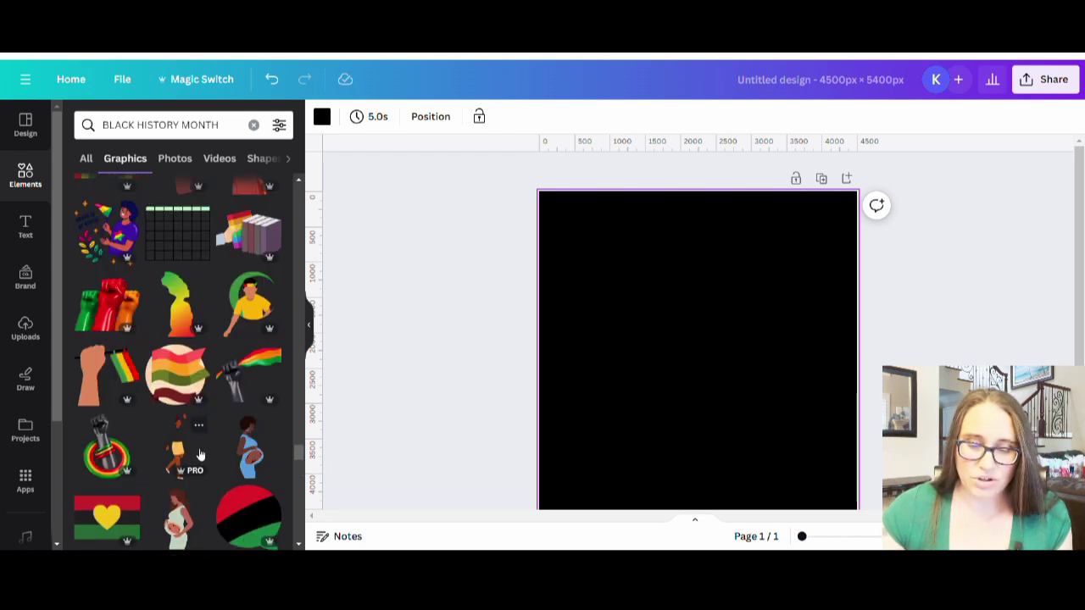
pyautogui.scroll(3, 225, 441)
pyautogui.scroll(4, 225, 445)
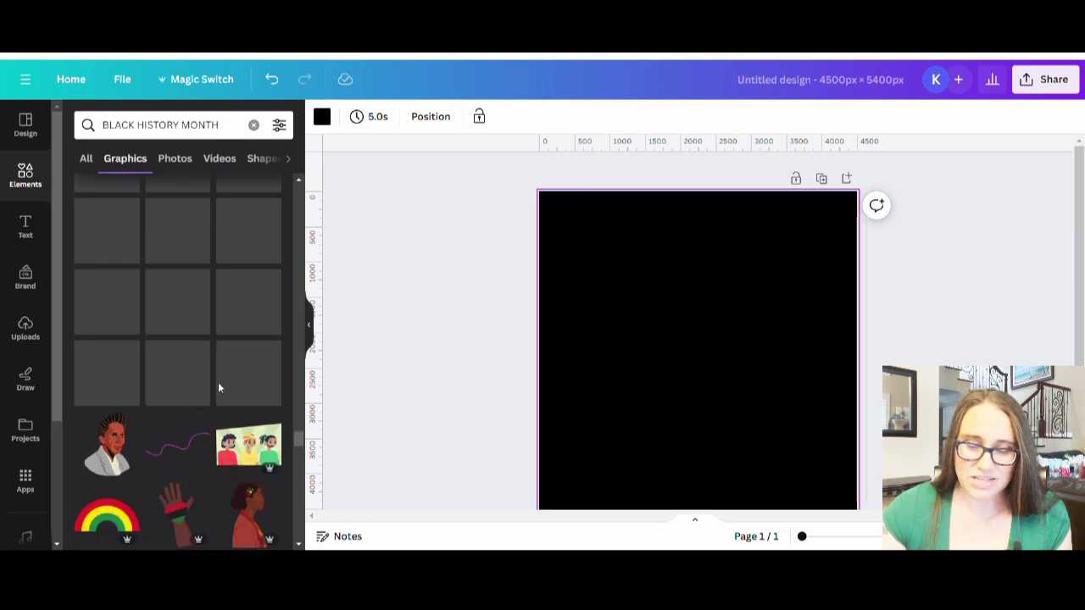
# Step: Add the rough horizontal green, yellow and red brush stroke graphic from the Black History Month results to the page
pyautogui.scroll(6, 241, 432)
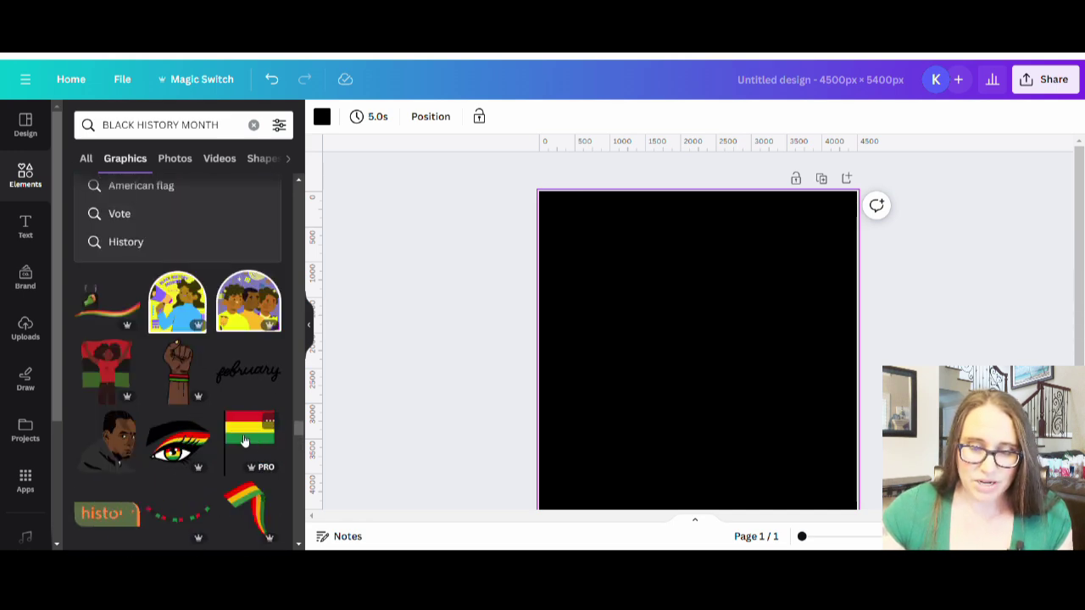
pyautogui.scroll(8, 247, 438)
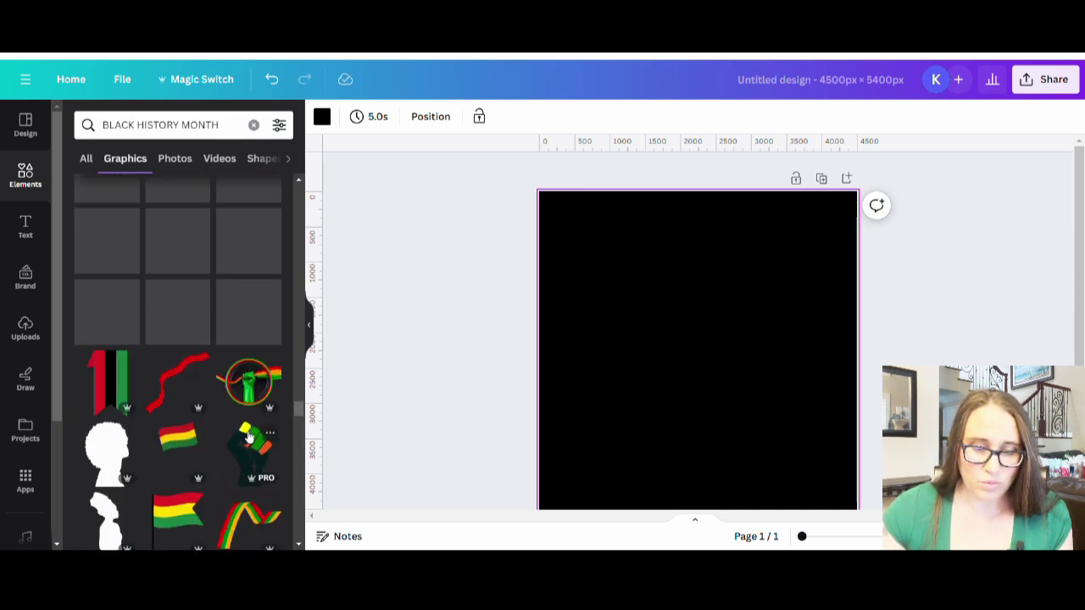
pyautogui.scroll(5, 239, 434)
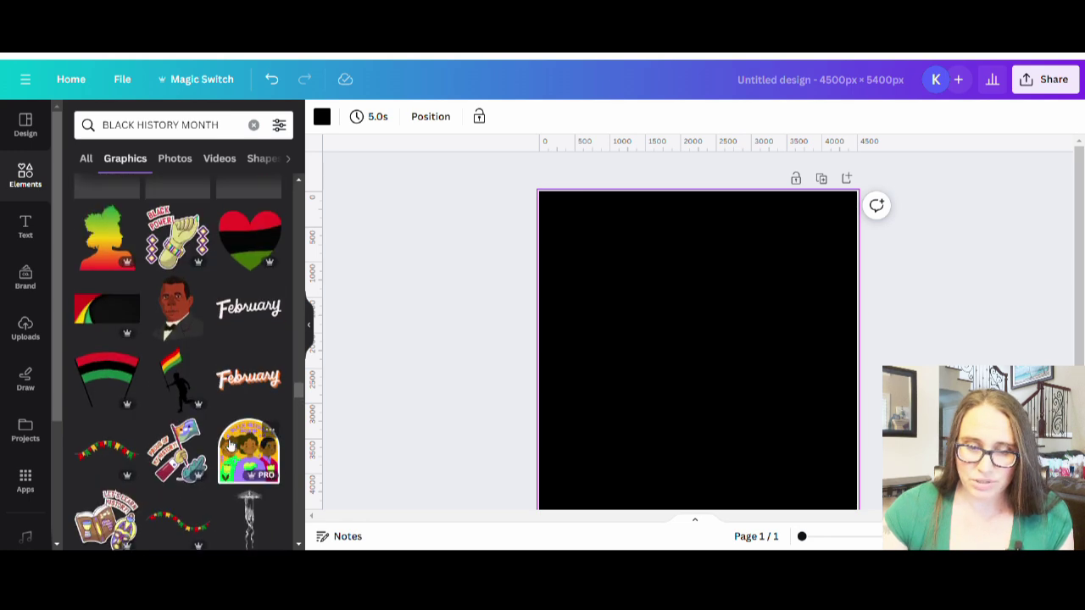
pyautogui.scroll(-5, 195, 432)
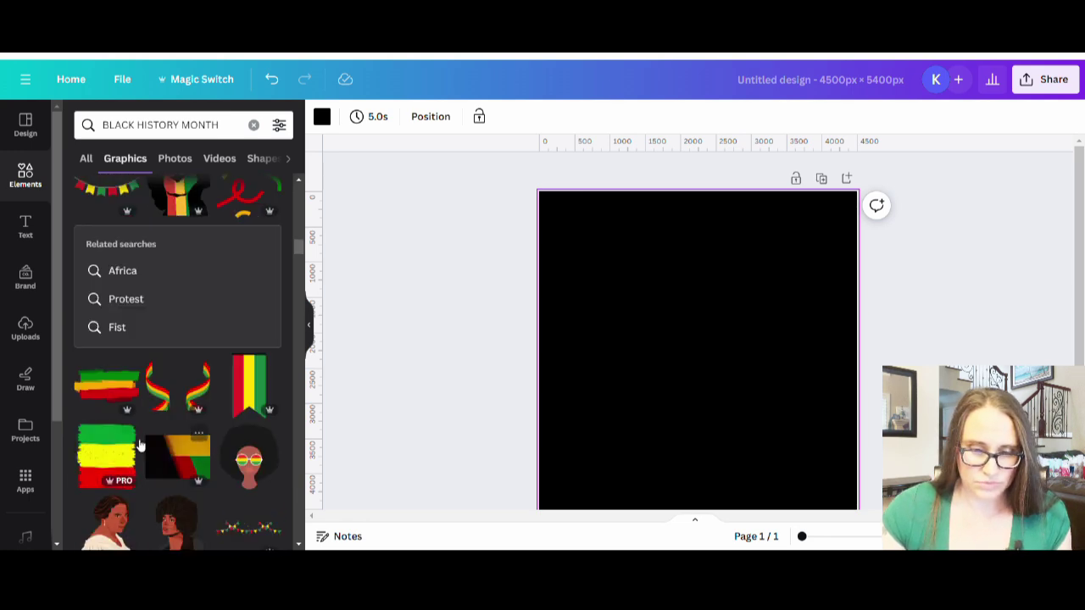
pyautogui.click(117, 397)
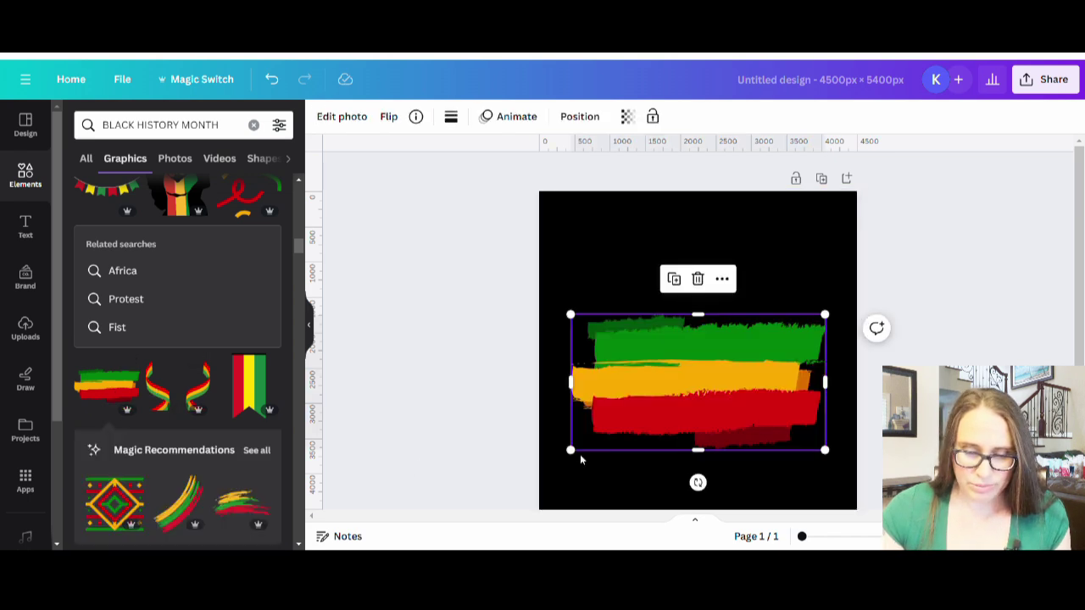
# Step: Browse all Magic Recommendations for the brush stroke graphic, checking the strokes, ribbons, patterns and borders, and return to the search results
pyautogui.click(257, 451)
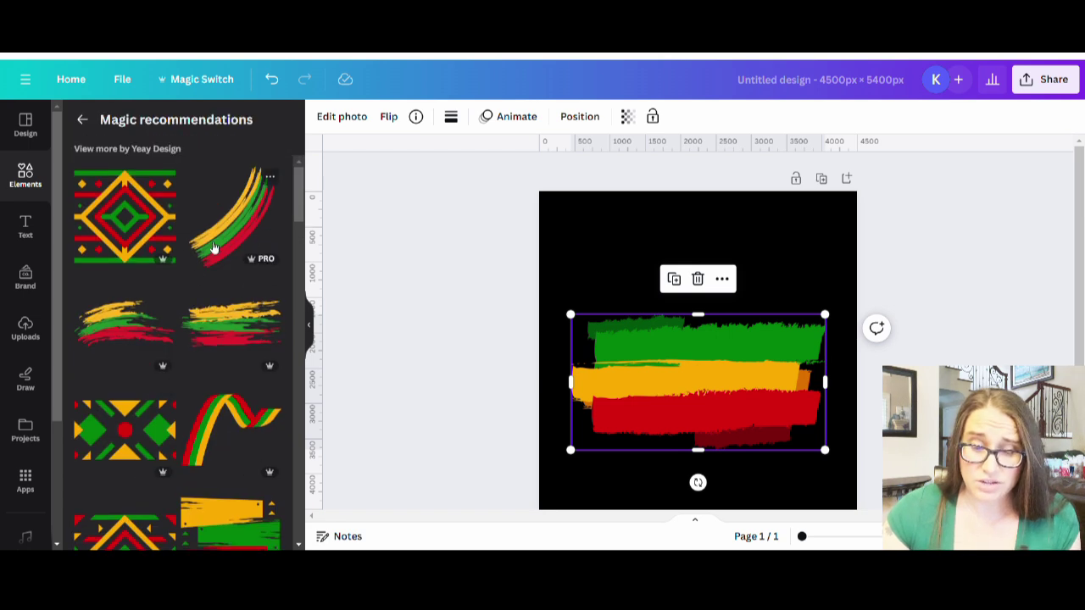
pyautogui.scroll(-3, 226, 301)
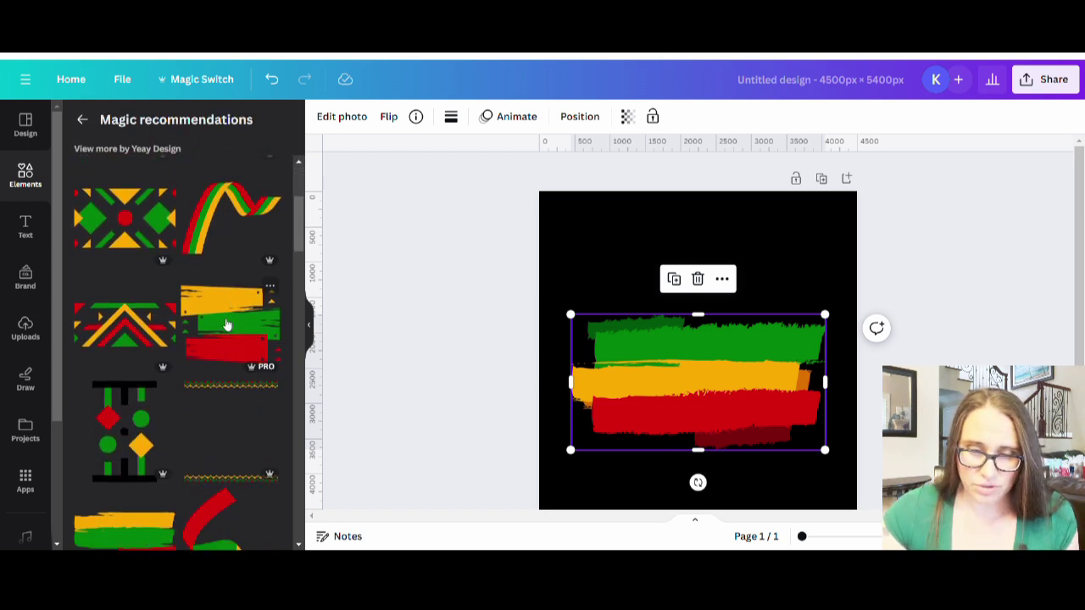
pyautogui.scroll(-2, 228, 301)
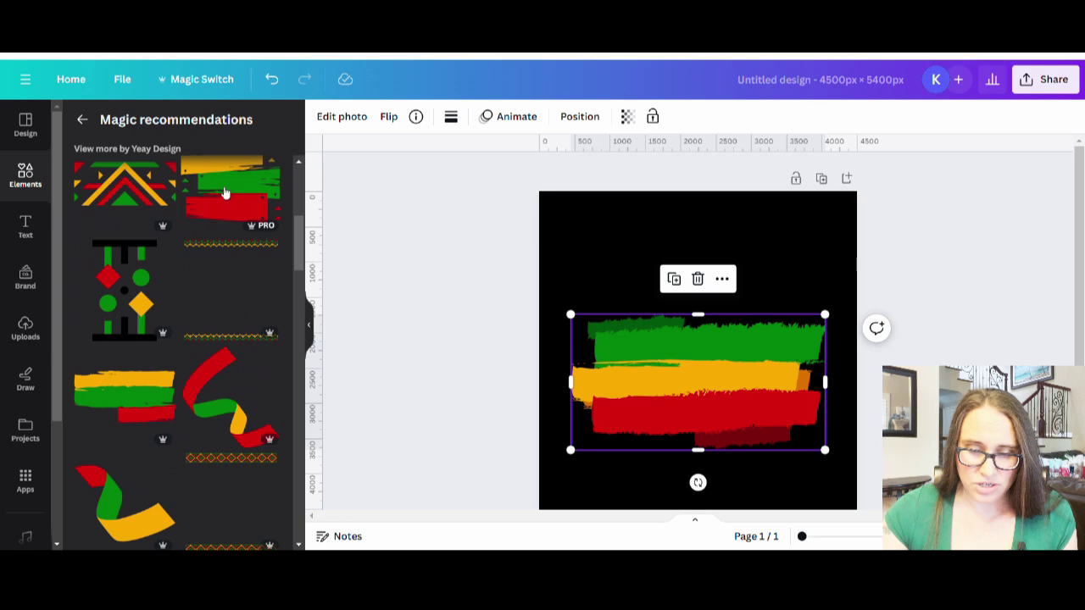
pyautogui.scroll(-6, 217, 205)
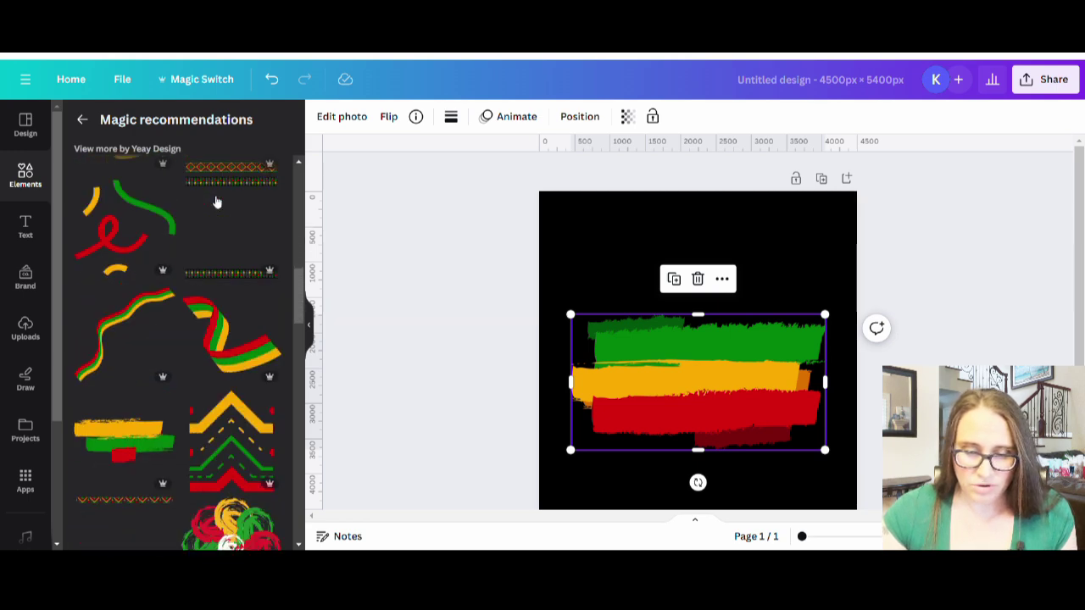
pyautogui.scroll(-4, 174, 318)
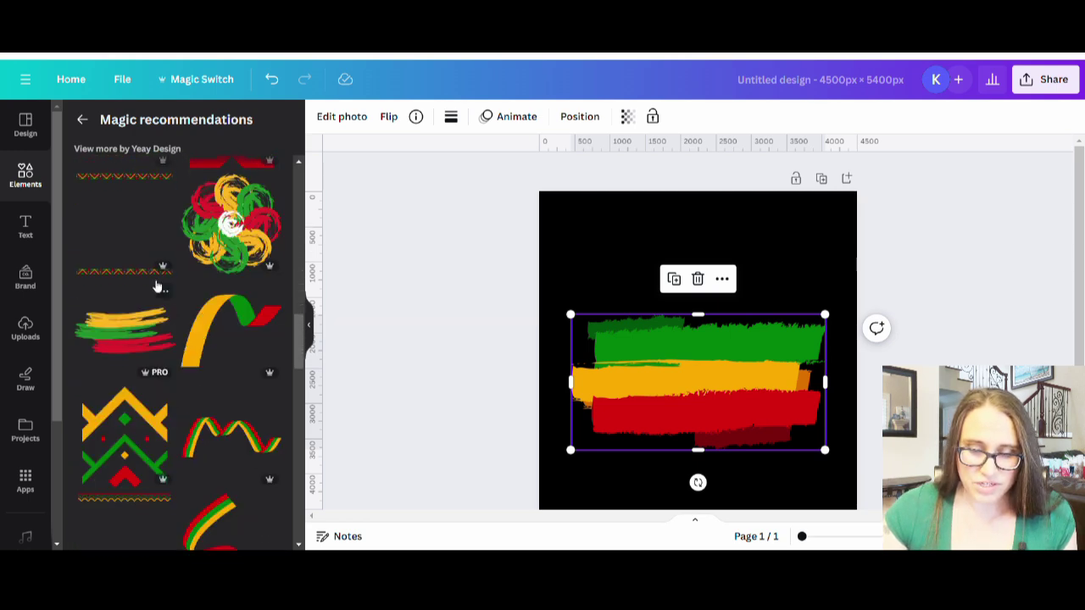
pyautogui.scroll(-8, 157, 327)
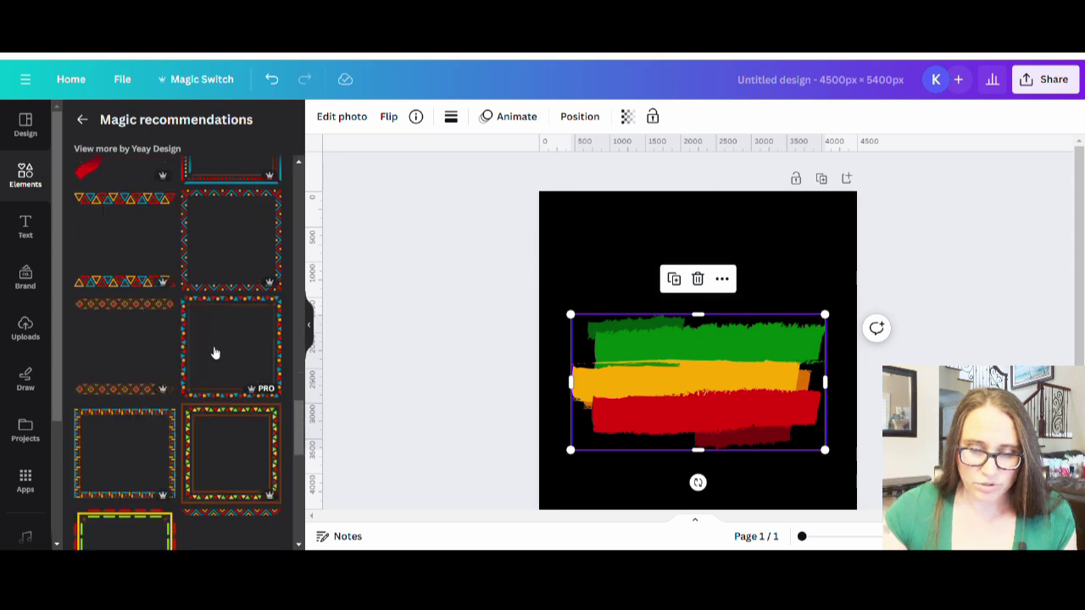
pyautogui.scroll(-8, 161, 289)
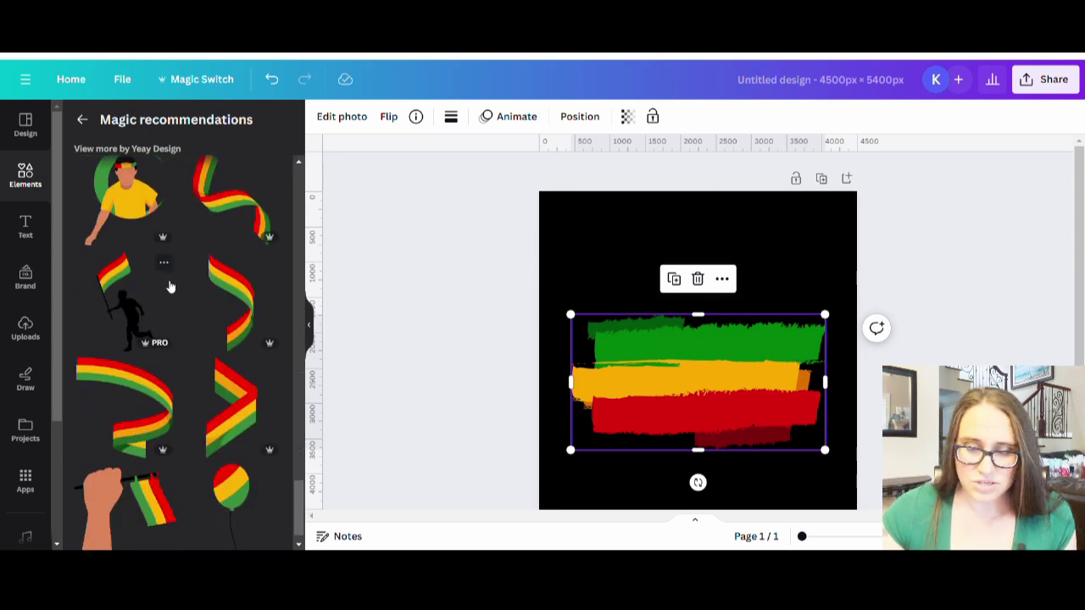
pyautogui.scroll(5, 199, 348)
pyautogui.click(82, 120)
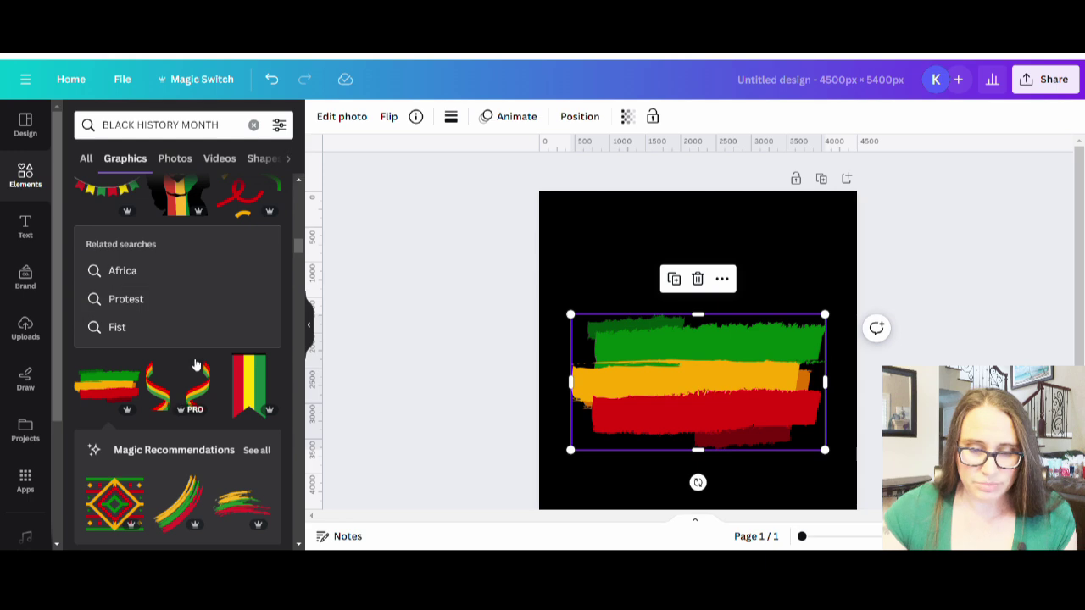
pyautogui.scroll(3, 204, 365)
pyautogui.scroll(3, 212, 407)
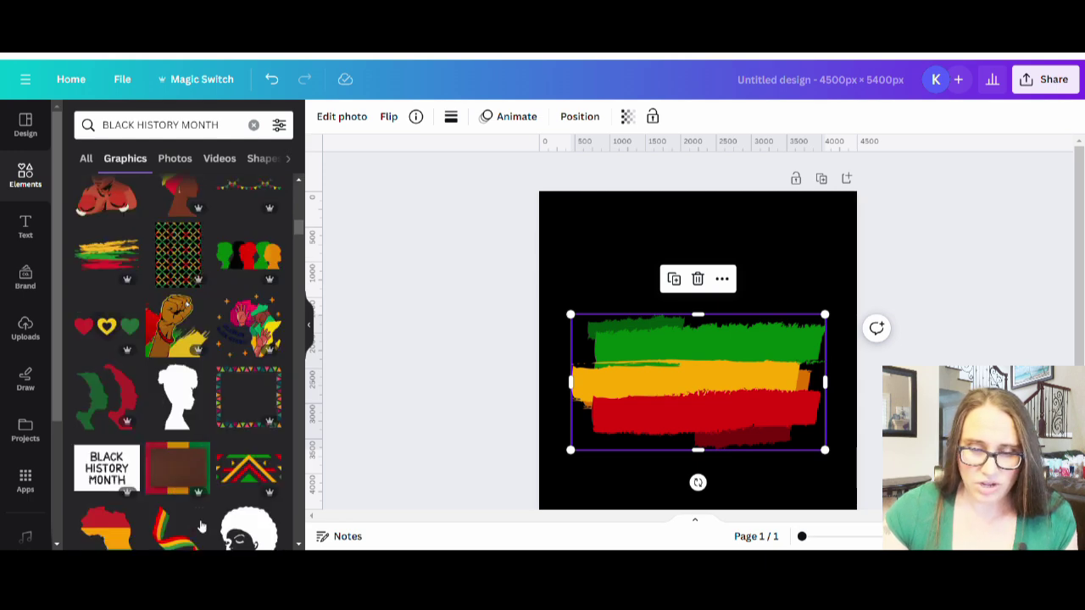
pyautogui.scroll(4, 219, 517)
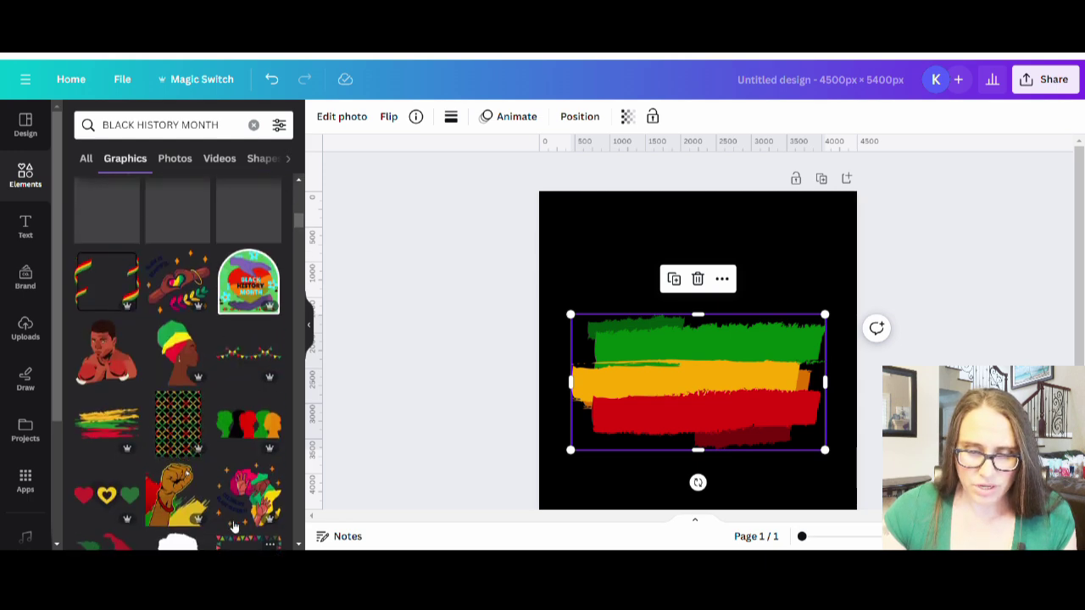
pyautogui.scroll(2, 231, 492)
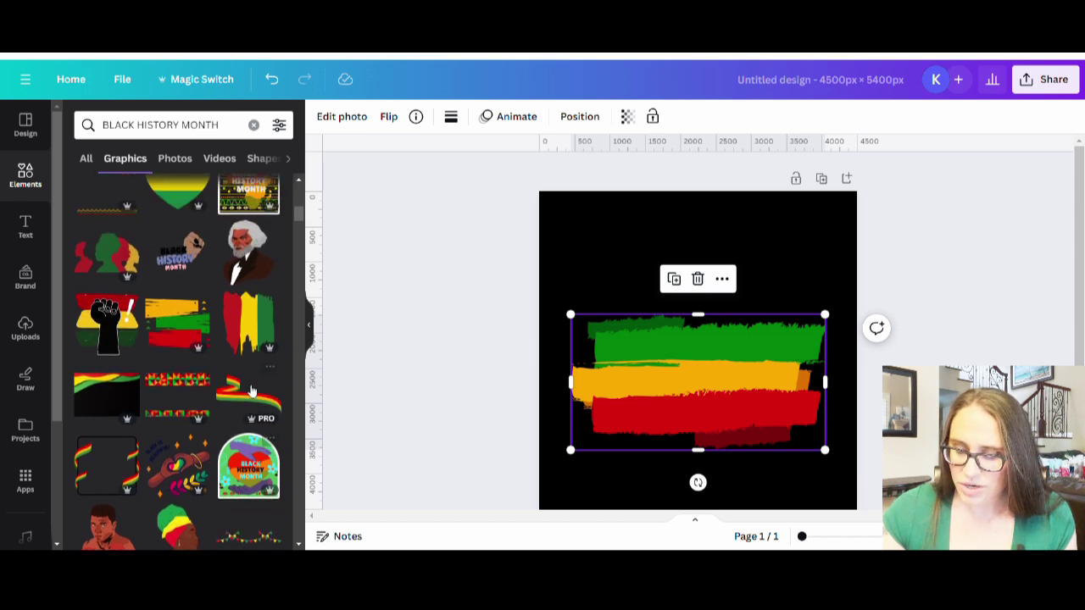
pyautogui.click(250, 322)
pyautogui.moveTo(663, 367); pyautogui.dragTo(628, 345)
pyautogui.moveTo(643, 388); pyautogui.dragTo(716, 415)
pyautogui.hotkey('ctrl', 'z')
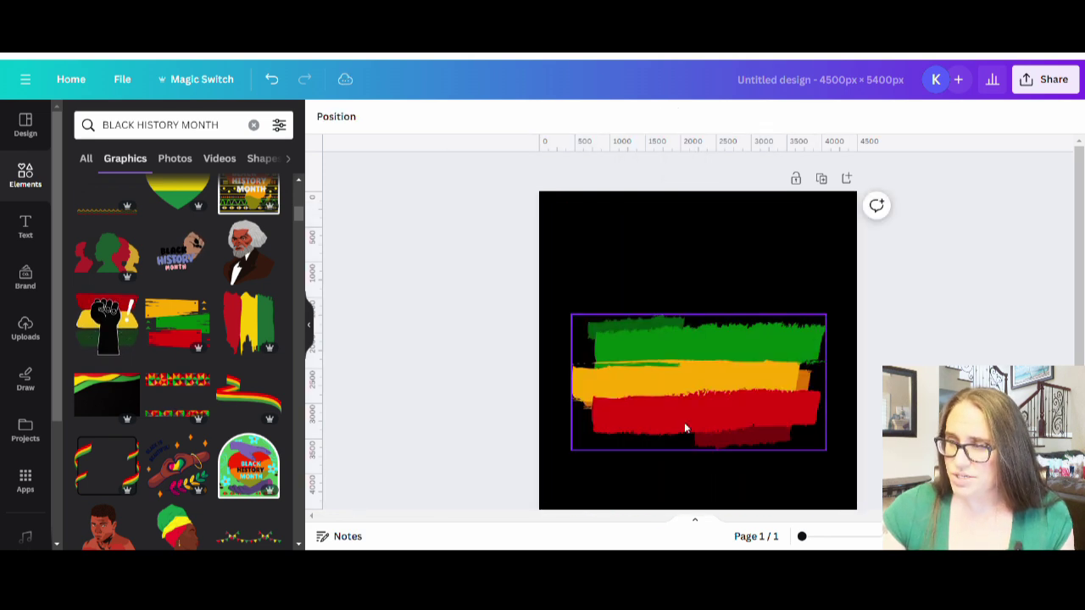
# Step: Rotate the brush stroke graphic 90° clockwise so its stripes run vertically, and enlarge and reposition it to cover the page's height
pyautogui.moveTo(698, 483); pyautogui.dragTo(661, 390)
pyautogui.moveTo(660, 390); pyautogui.dragTo(662, 389)
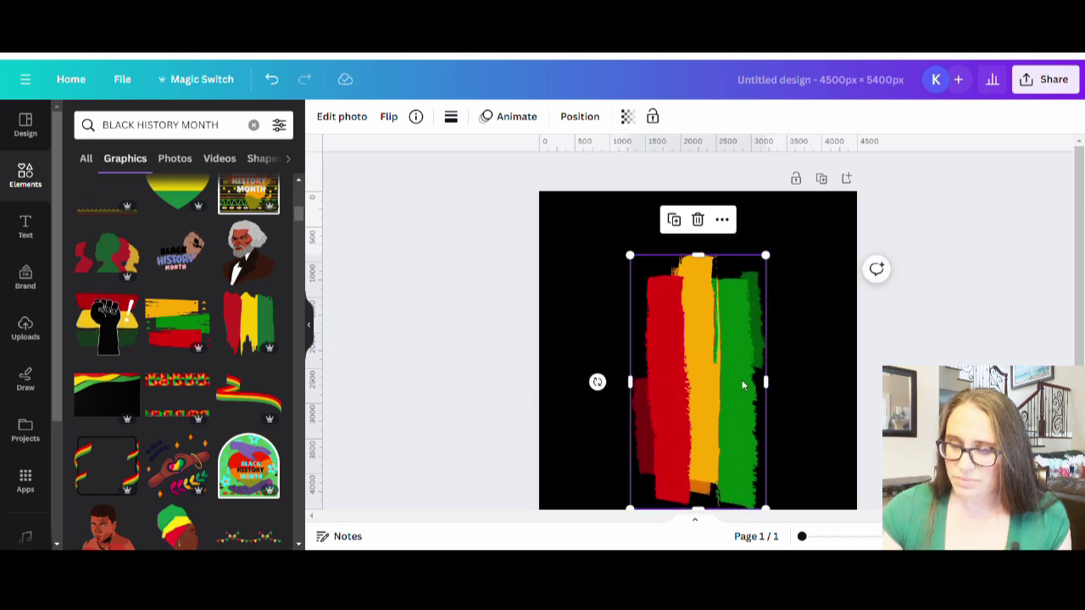
pyautogui.scroll(-3, 746, 440)
pyautogui.moveTo(772, 397); pyautogui.dragTo(856, 508)
pyautogui.moveTo(770, 332); pyautogui.dragTo(726, 208)
pyautogui.scroll(2, 770, 281)
pyautogui.moveTo(776, 360); pyautogui.dragTo(736, 369)
pyautogui.scroll(-2, 708, 207)
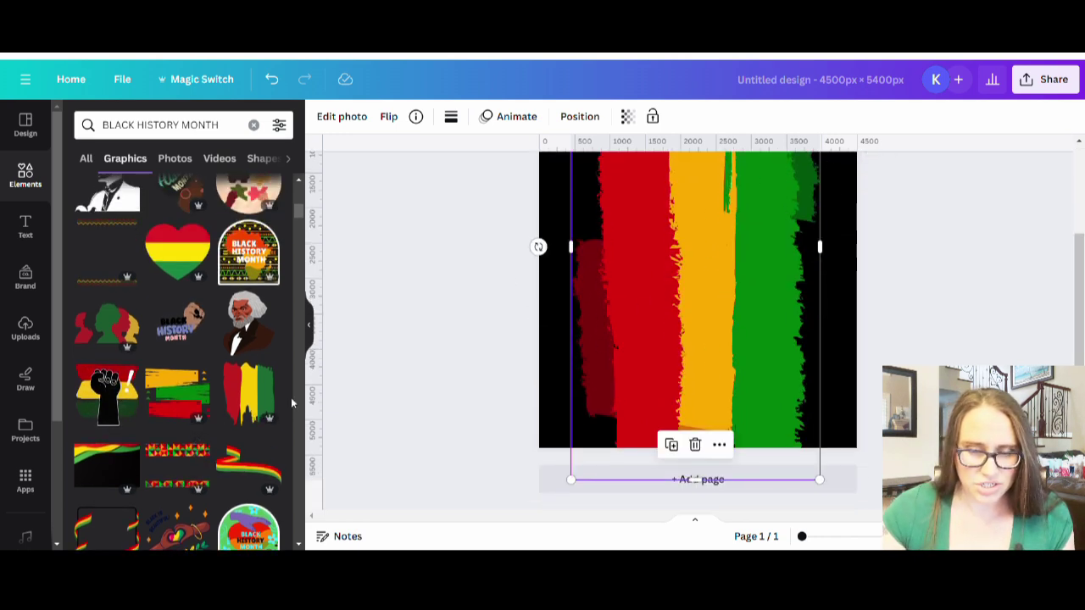
# Step: Replace the brush stroke graphic on the page with the ragged red, yellow and green brush strokes from the search results
pyautogui.scroll(5, 240, 433)
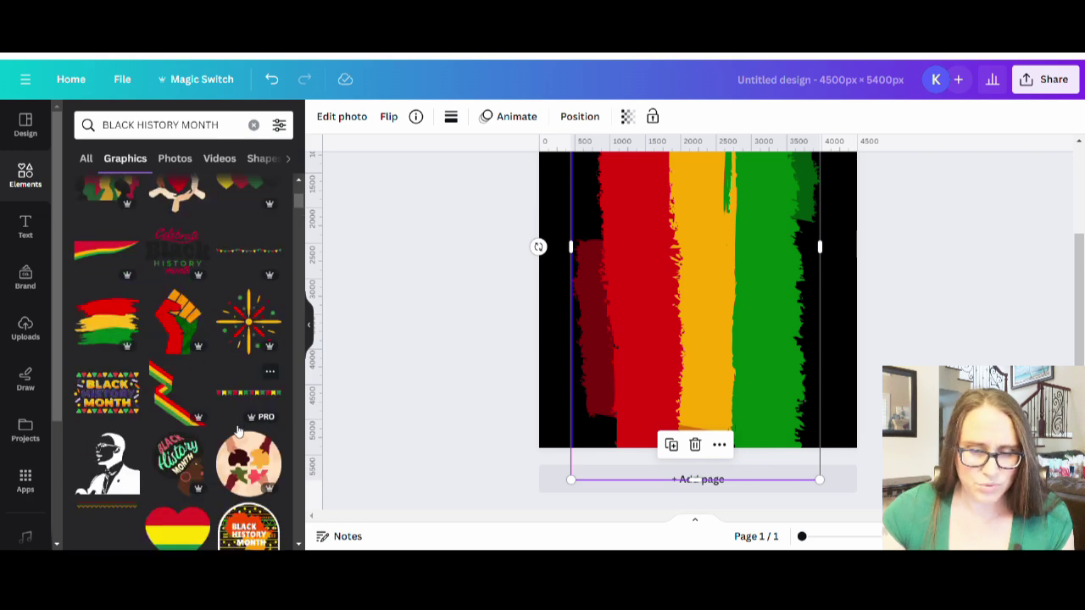
pyautogui.press('Delete')
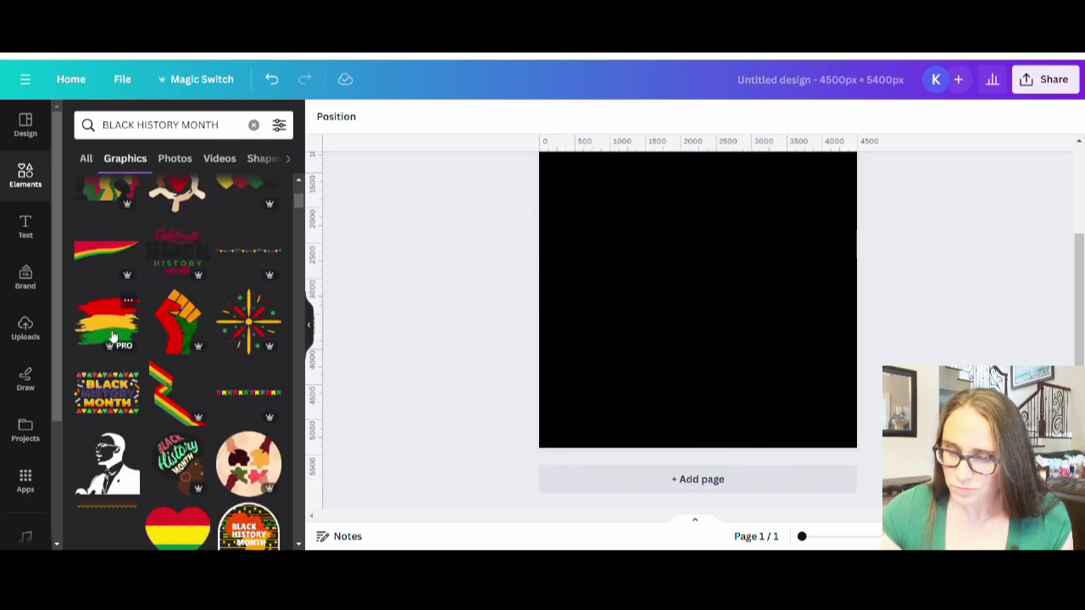
pyautogui.click(113, 336)
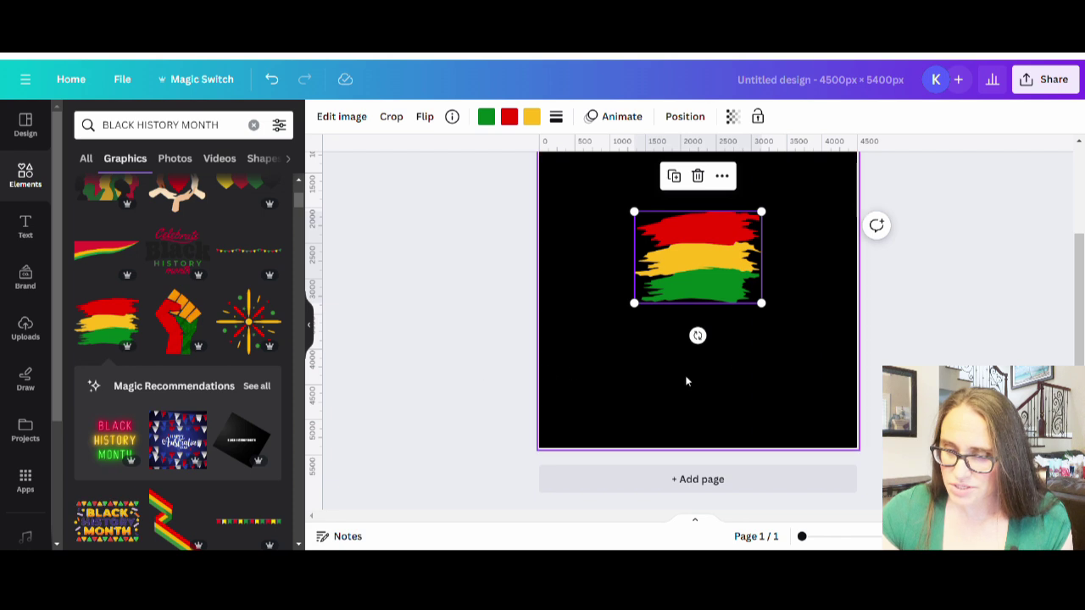
# Step: Rotate the new brush strokes 90° counterclockwise, enlarge them to nearly the full page height, and centre them horizontally on the page
pyautogui.moveTo(698, 336); pyautogui.dragTo(758, 260)
pyautogui.moveTo(745, 321); pyautogui.dragTo(857, 513)
pyautogui.moveTo(773, 367); pyautogui.dragTo(702, 300)
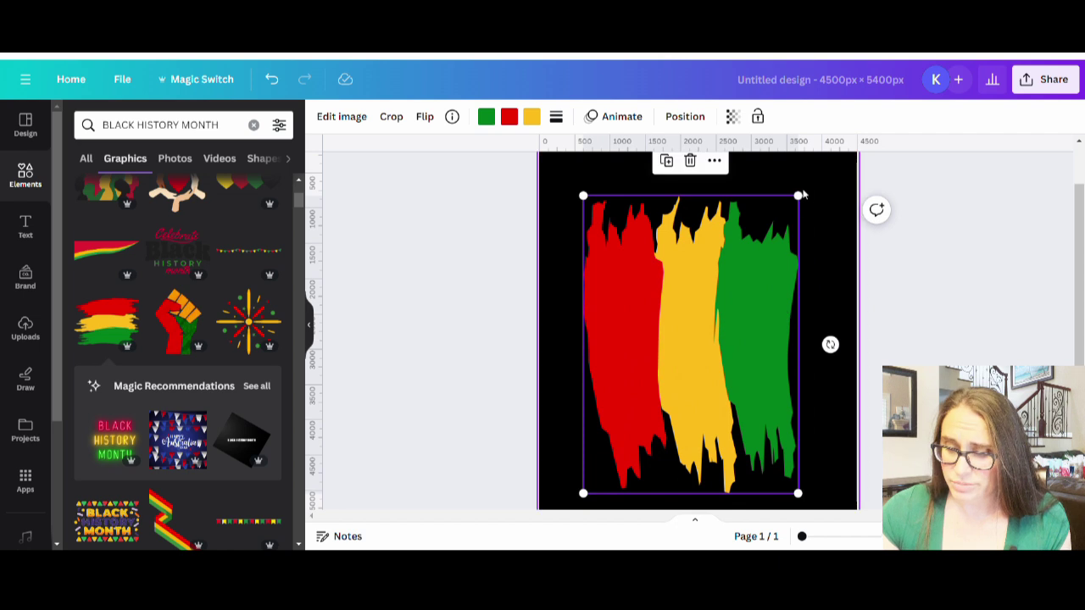
pyautogui.moveTo(800, 197); pyautogui.dragTo(866, 142)
pyautogui.moveTo(800, 295); pyautogui.dragTo(780, 313)
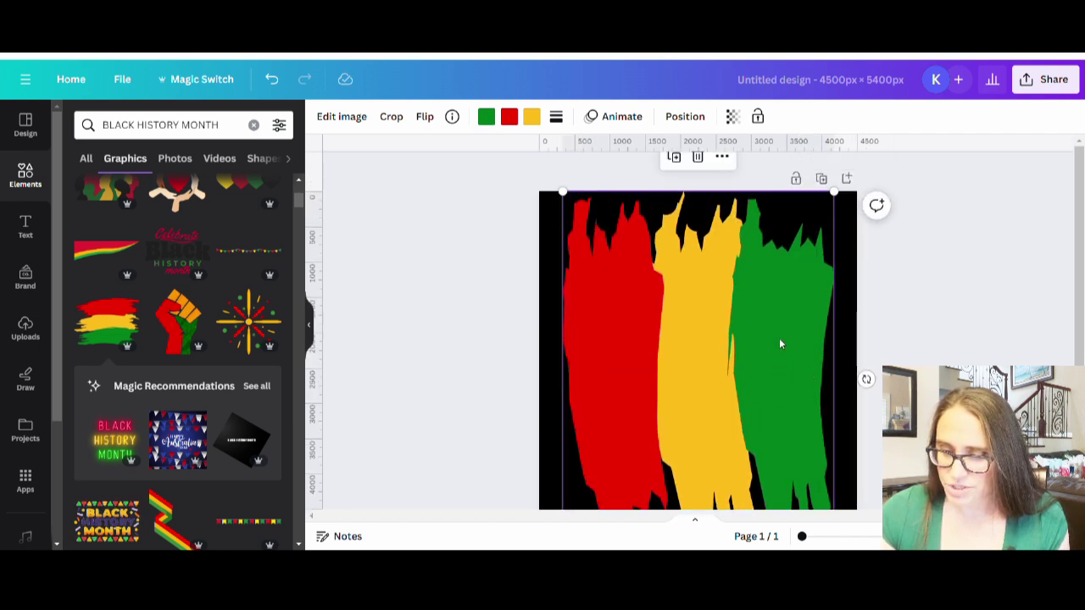
pyautogui.scroll(-3, 780, 343)
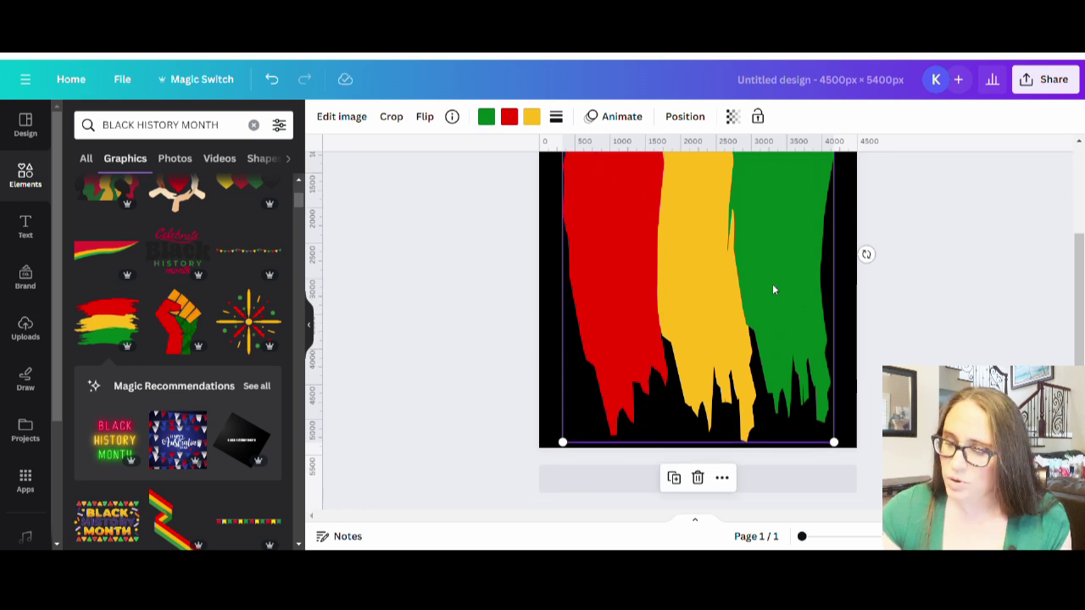
pyautogui.click(385, 408)
pyautogui.scroll(3, 780, 359)
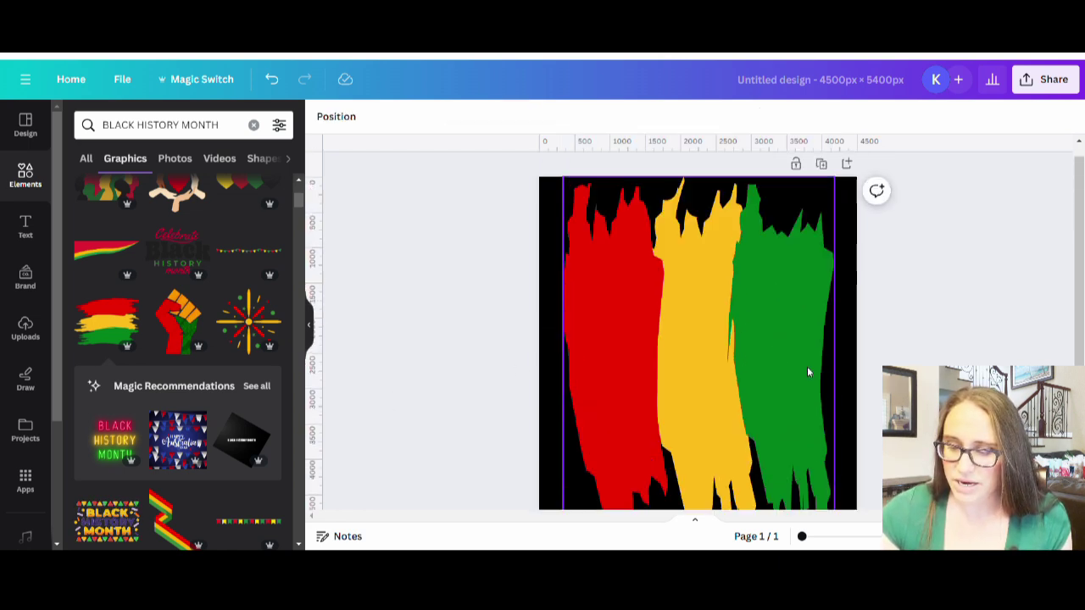
pyautogui.scroll(-2, 787, 308)
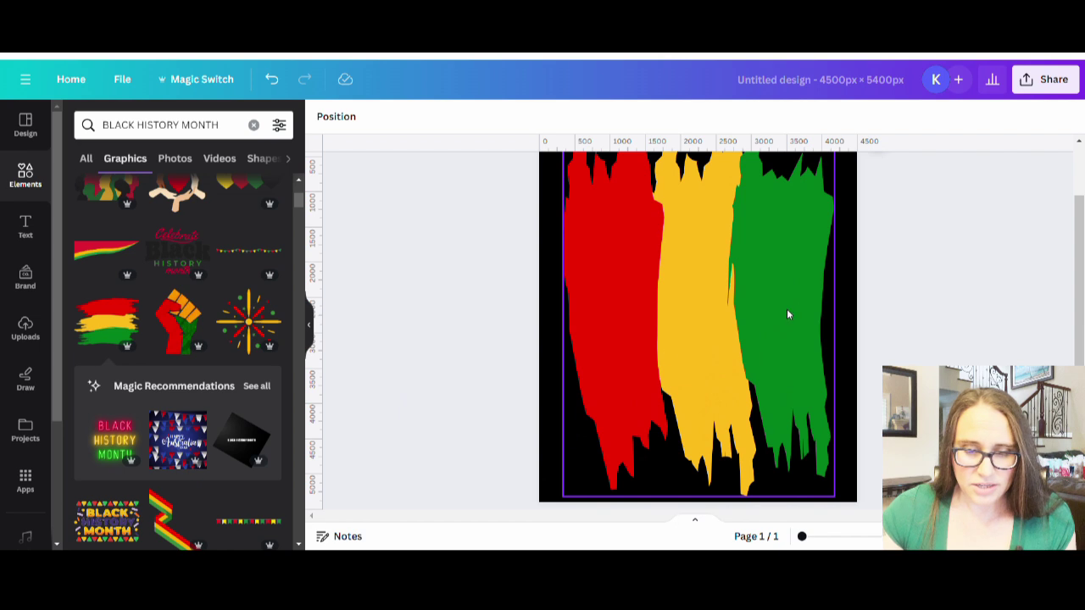
# Step: Search the graphics for "african american" and look through the results for portraits and silhouettes to place over the brush strokes
pyautogui.scroll(4, 181, 436)
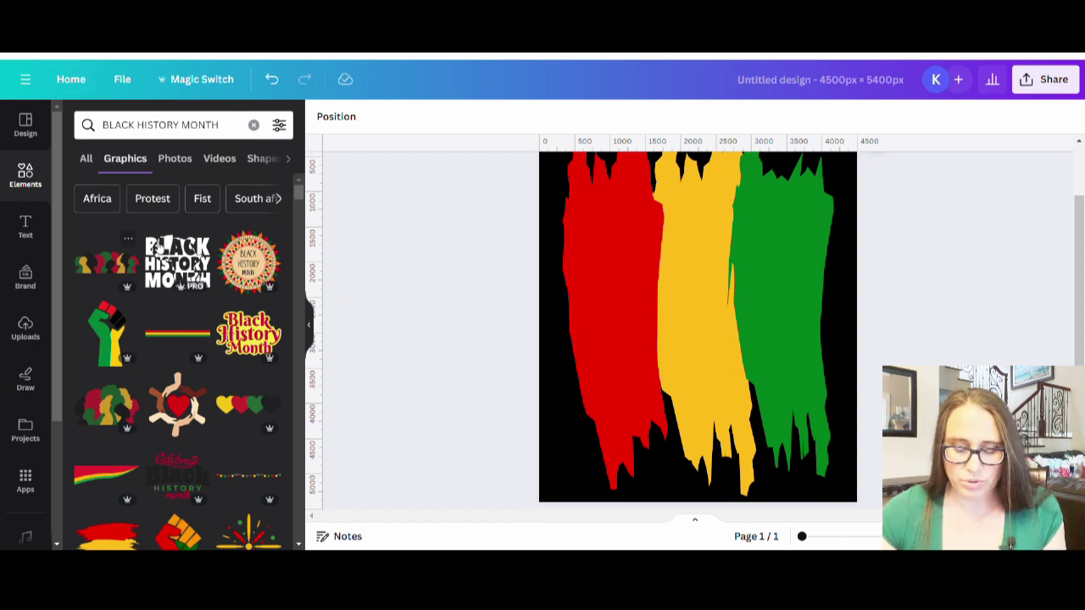
pyautogui.click(204, 125)
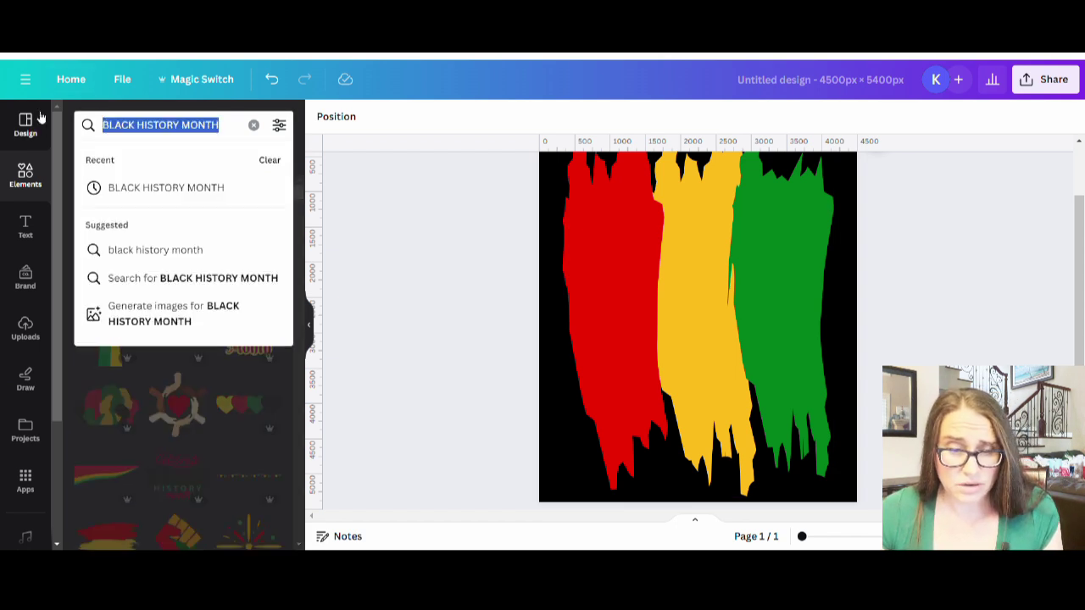
pyautogui.write('african')
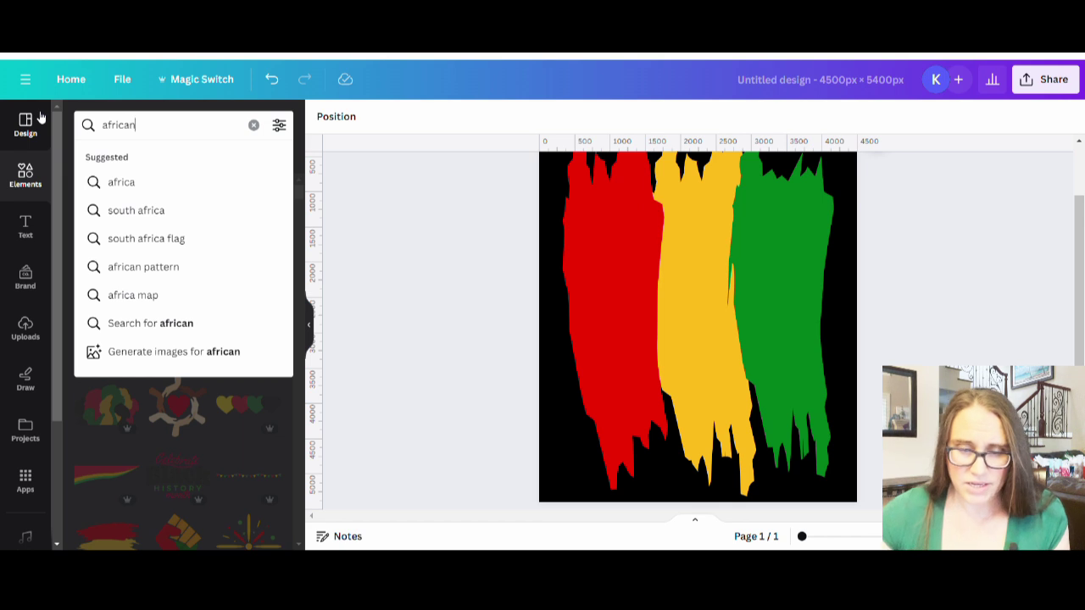
pyautogui.write(' american')
pyautogui.press('Return')
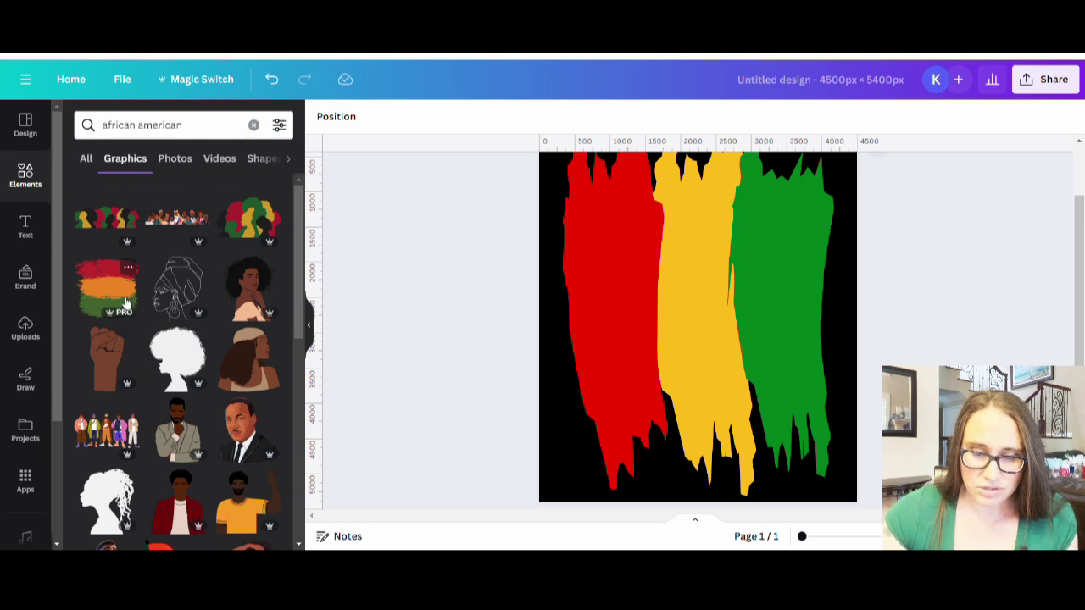
pyautogui.scroll(-3, 215, 251)
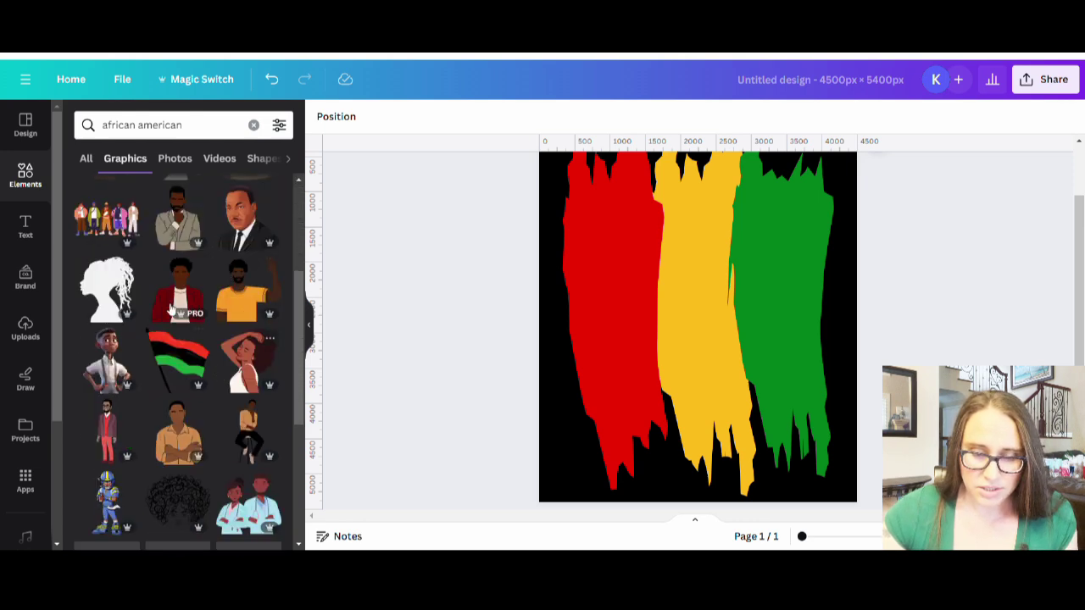
pyautogui.scroll(-8, 224, 327)
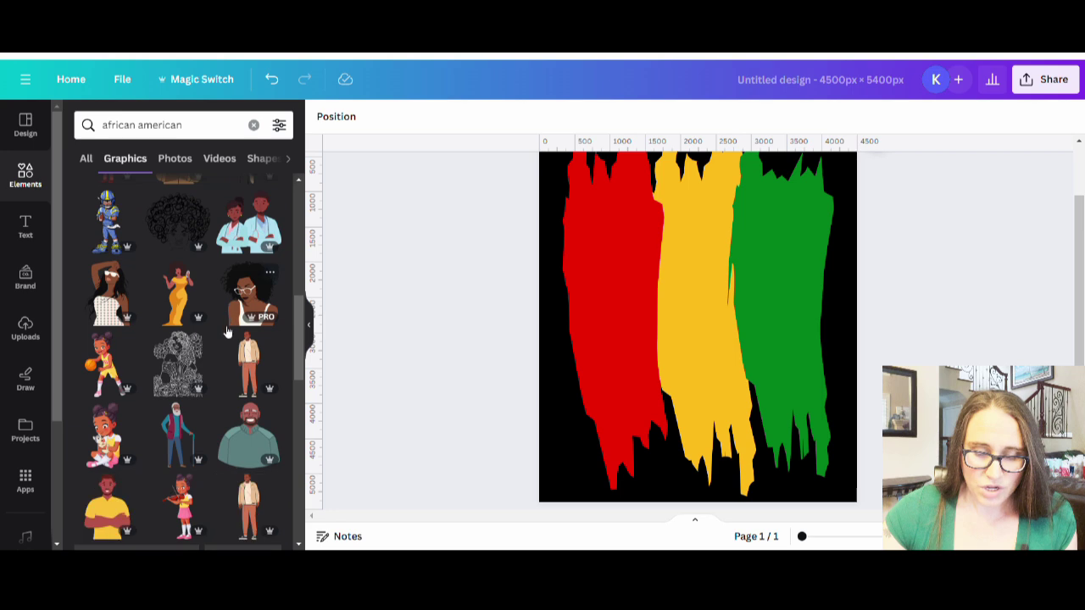
pyautogui.scroll(-6, 224, 327)
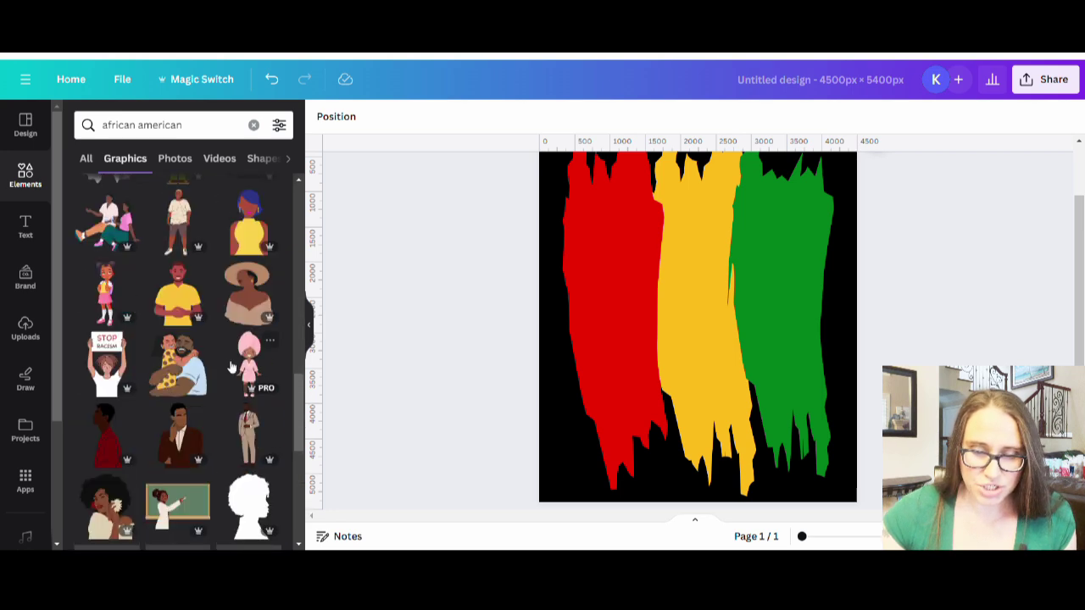
pyautogui.scroll(-2, 214, 433)
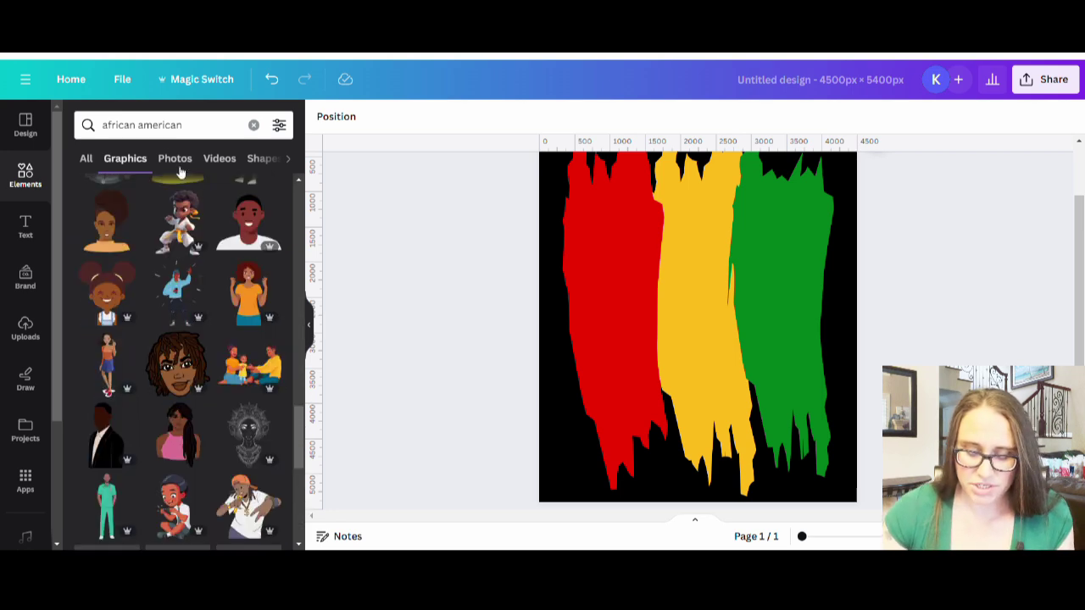
# Step: Search the graphics for "african heritage" and look through the results for artwork to place over the brush strokes
pyautogui.click(144, 125)
pyautogui.press('Delete')
pyautogui.press('Delete')
pyautogui.press('Delete')
pyautogui.press('Delete')
pyautogui.press('Delete')
pyautogui.press('Delete')
pyautogui.press('Delete')
pyautogui.press('Delete')
pyautogui.write('heritage')
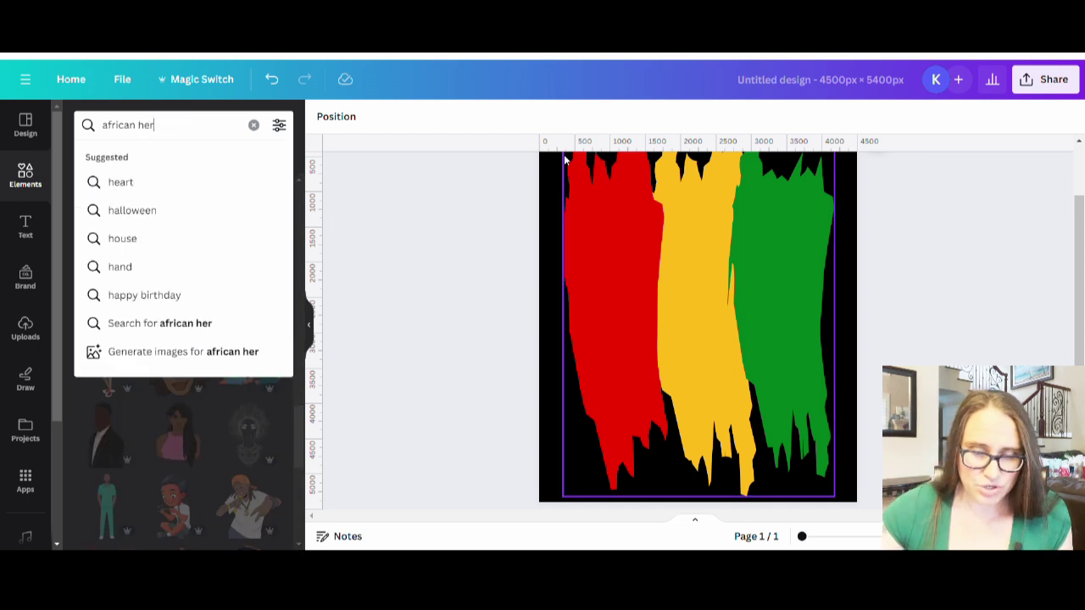
pyautogui.press('Return')
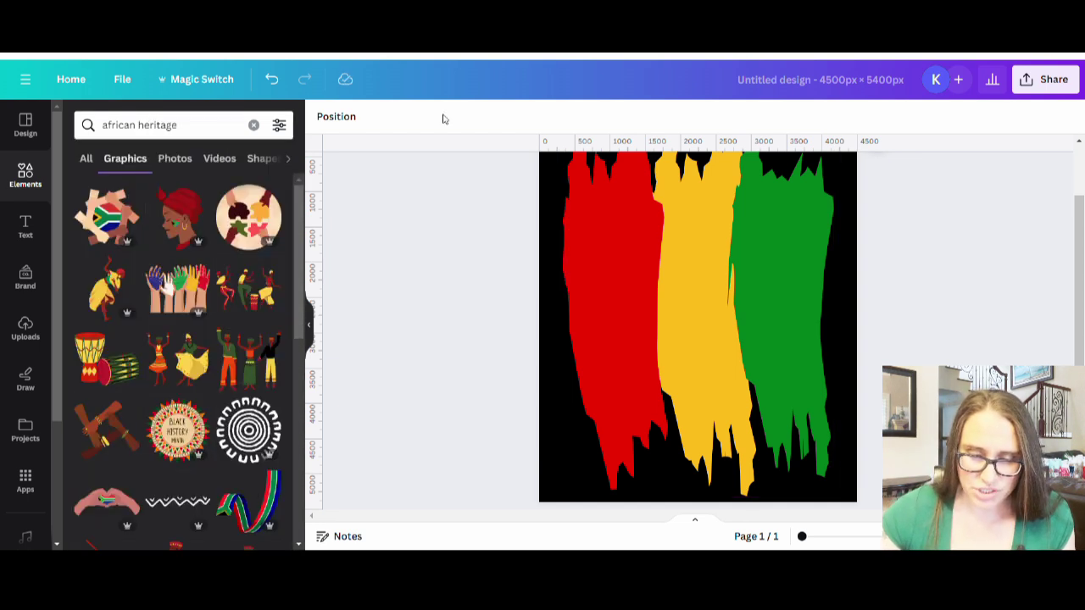
pyautogui.scroll(-4, 218, 259)
pyautogui.scroll(-3, 203, 271)
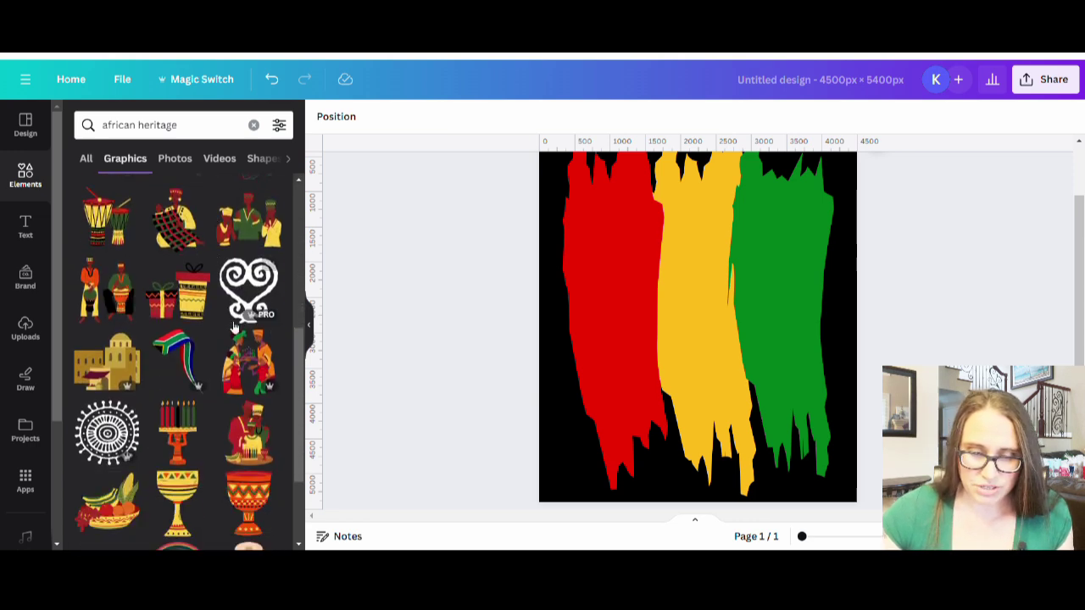
pyautogui.scroll(-6, 184, 284)
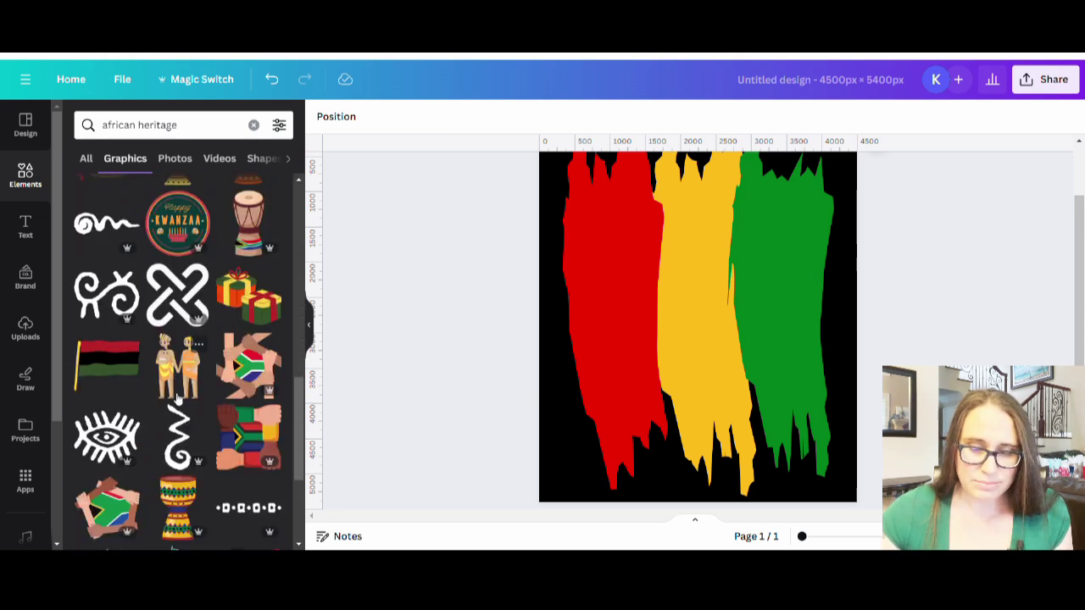
pyautogui.scroll(-5, 183, 415)
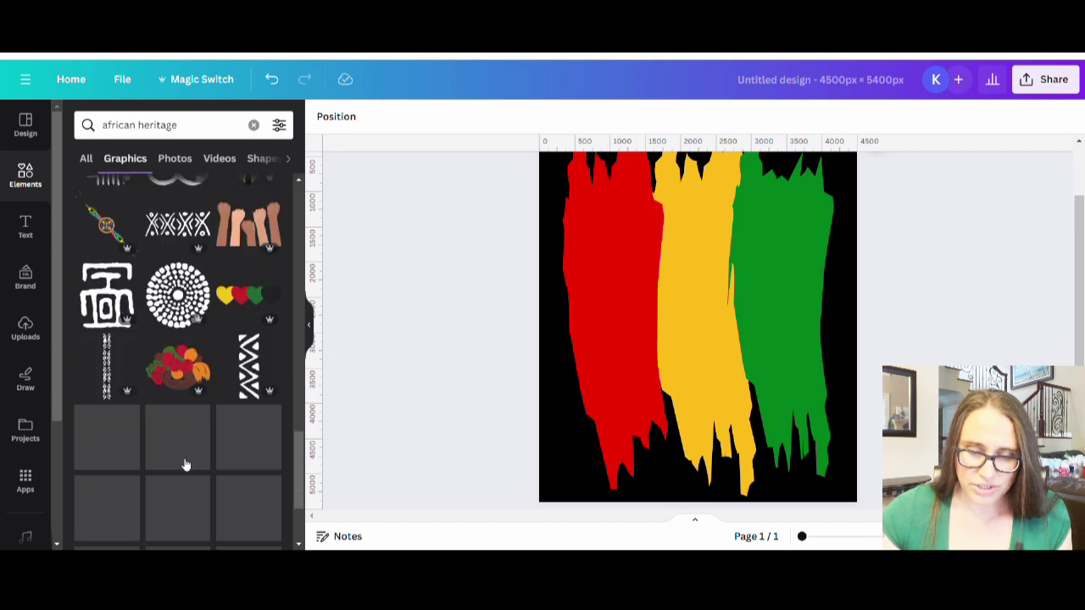
pyautogui.scroll(-4, 193, 436)
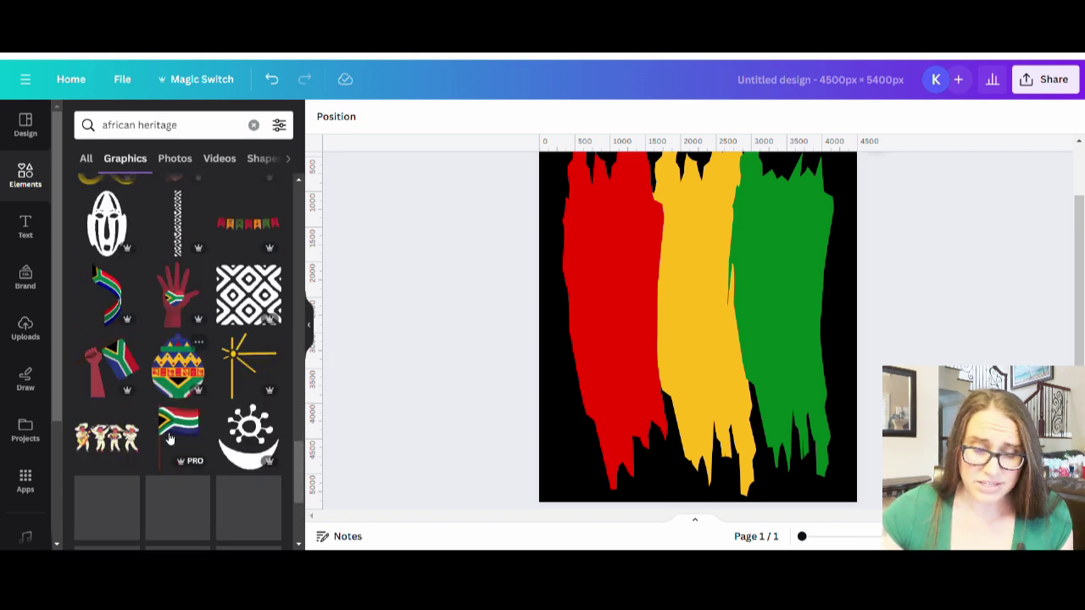
pyautogui.scroll(-6, 172, 404)
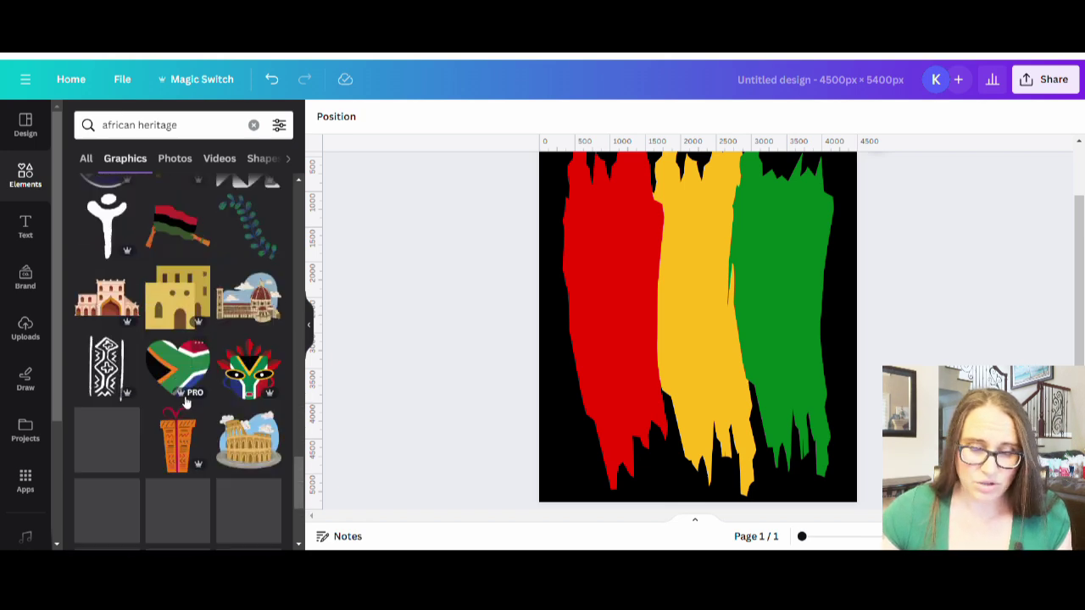
pyautogui.scroll(-7, 188, 455)
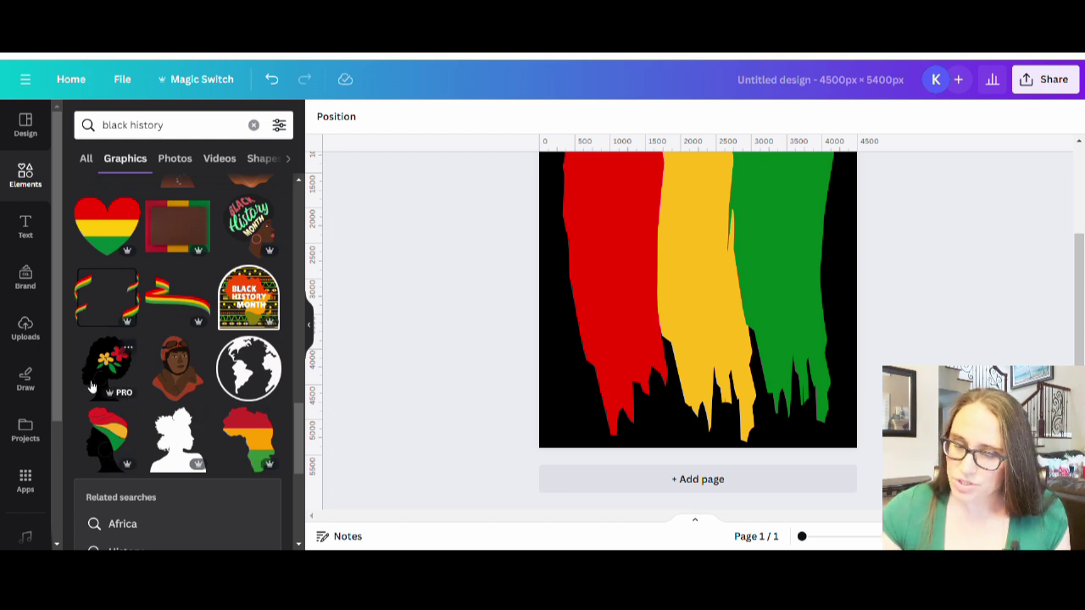
# Step: Add the black afro silhouette with red and yellow flowers from the "black history" graphics to the page
pyautogui.click(118, 373)
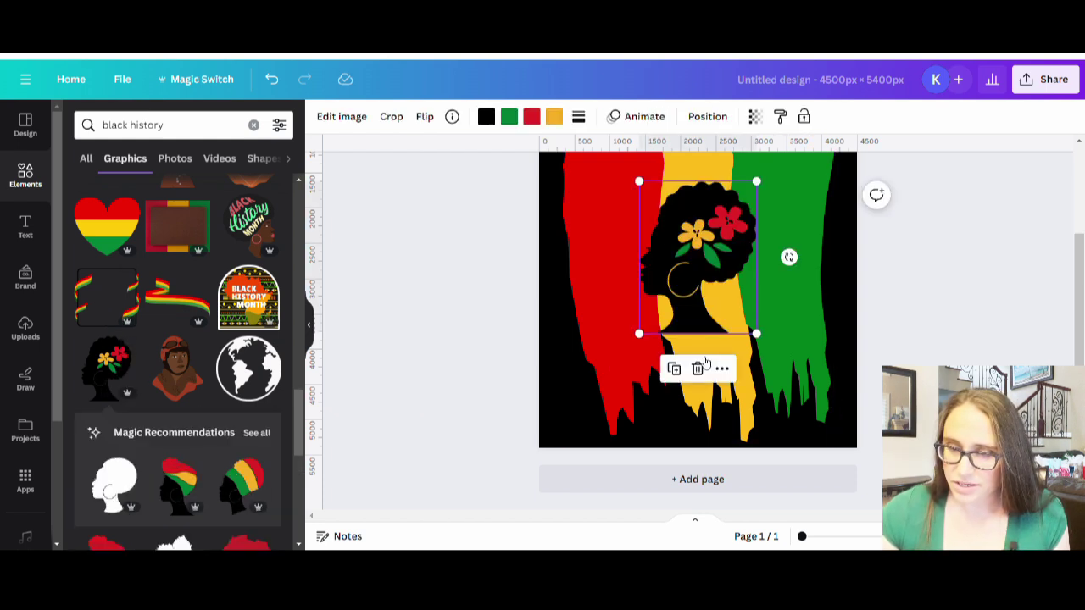
pyautogui.scroll(3, 721, 370)
pyautogui.moveTo(721, 370); pyautogui.dragTo(720, 366)
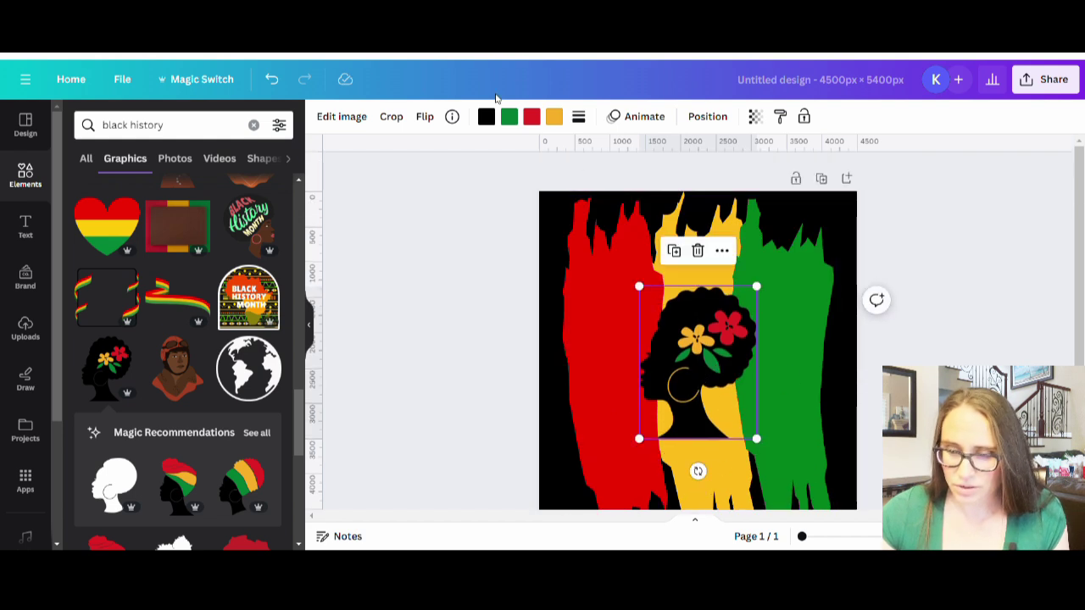
# Step: Flip the afro silhouette horizontally, then enlarge it and centre it horizontally over the vertical brush strokes
pyautogui.click(426, 119)
pyautogui.click(443, 156)
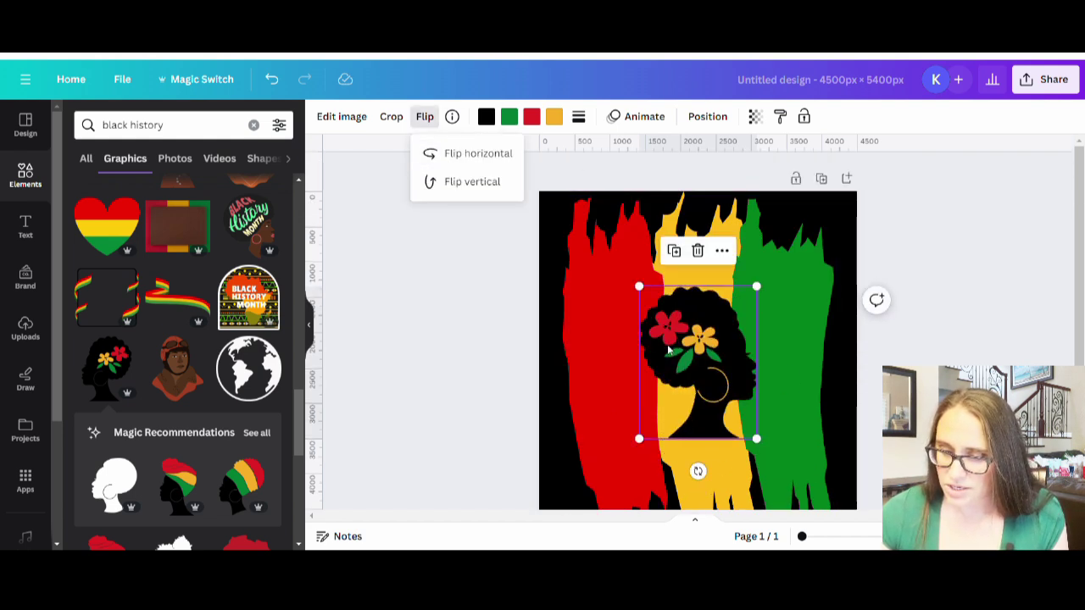
pyautogui.moveTo(756, 439); pyautogui.dragTo(795, 489)
pyautogui.moveTo(725, 424); pyautogui.dragTo(704, 429)
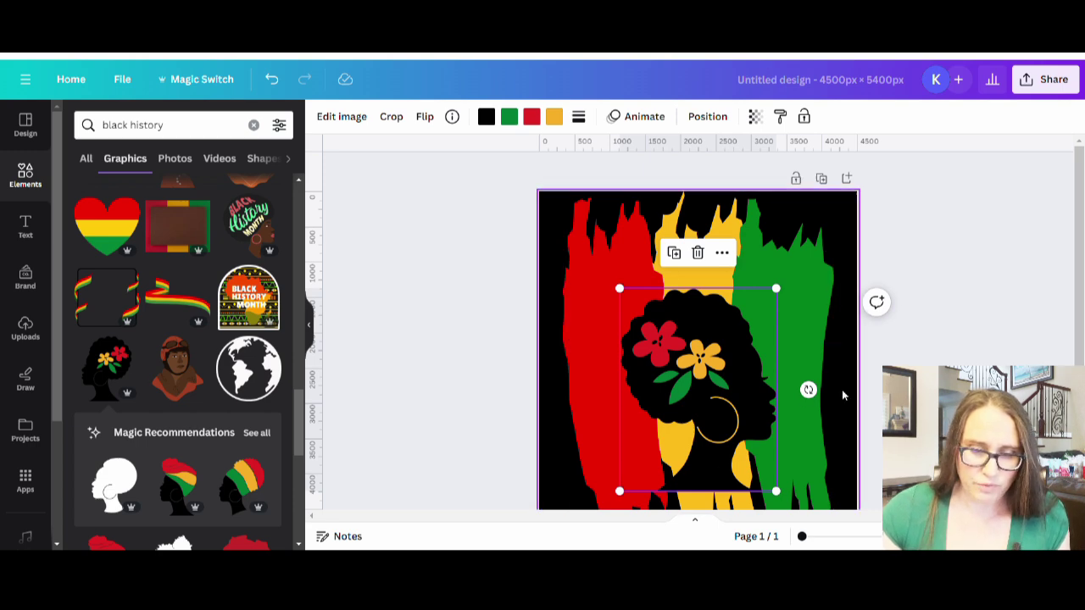
# Step: Look through more of the "black history" graphics for further artwork in red, yellow and green
pyautogui.scroll(-3, 182, 327)
pyautogui.scroll(-10, 202, 341)
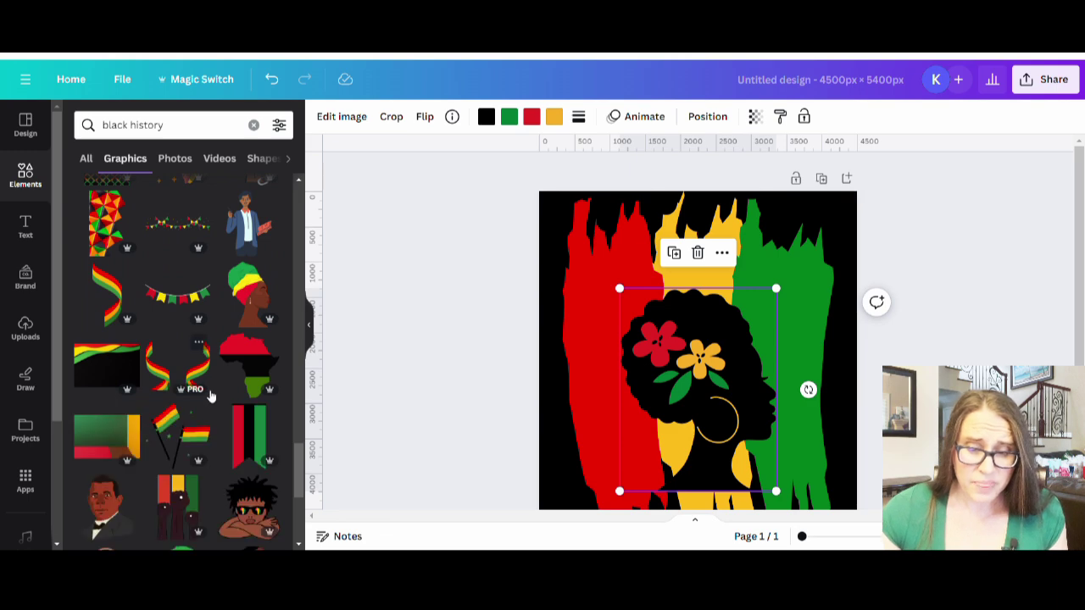
pyautogui.scroll(-5, 217, 412)
pyautogui.scroll(-5, 220, 398)
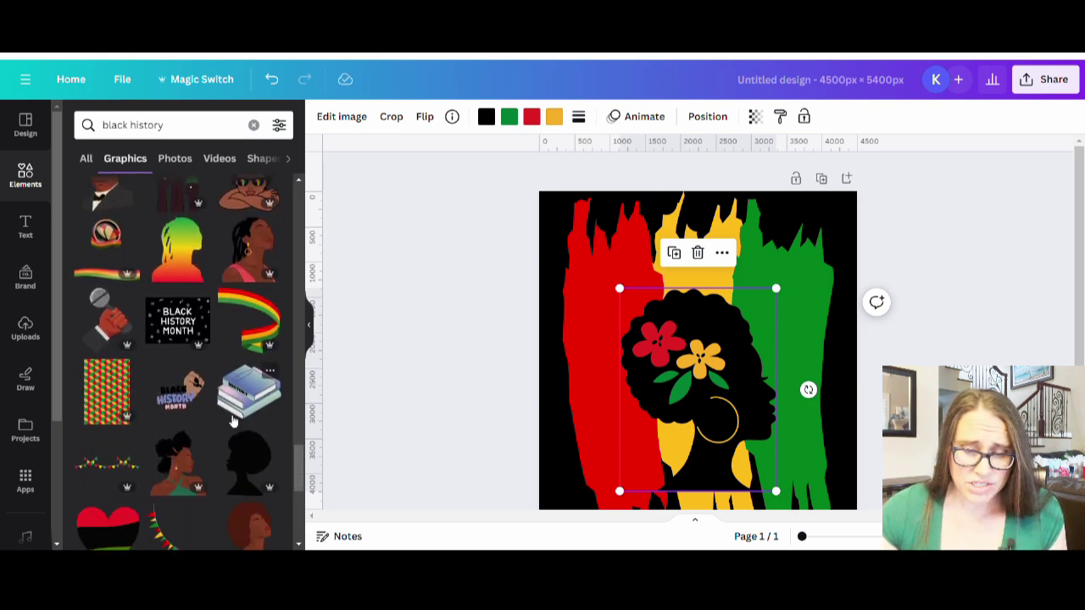
pyautogui.scroll(-3, 197, 359)
pyautogui.scroll(-5, 198, 359)
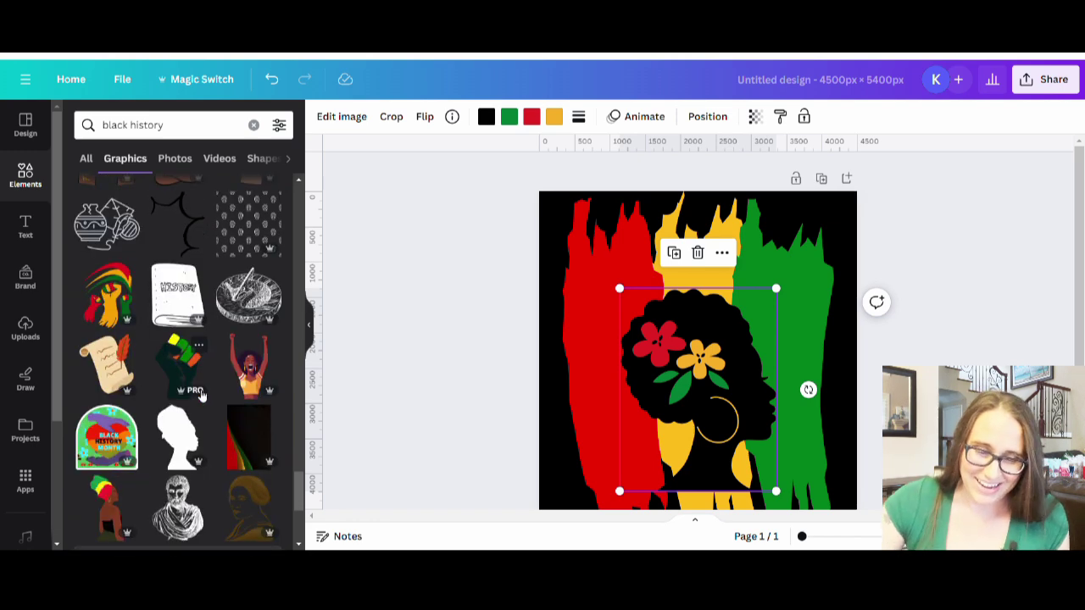
pyautogui.scroll(-2, 201, 395)
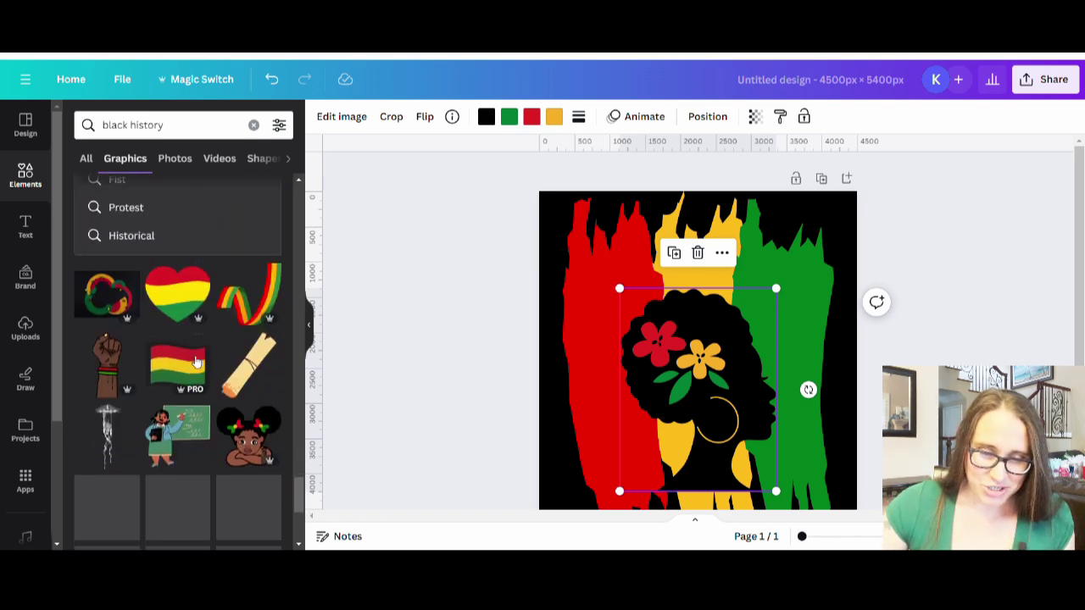
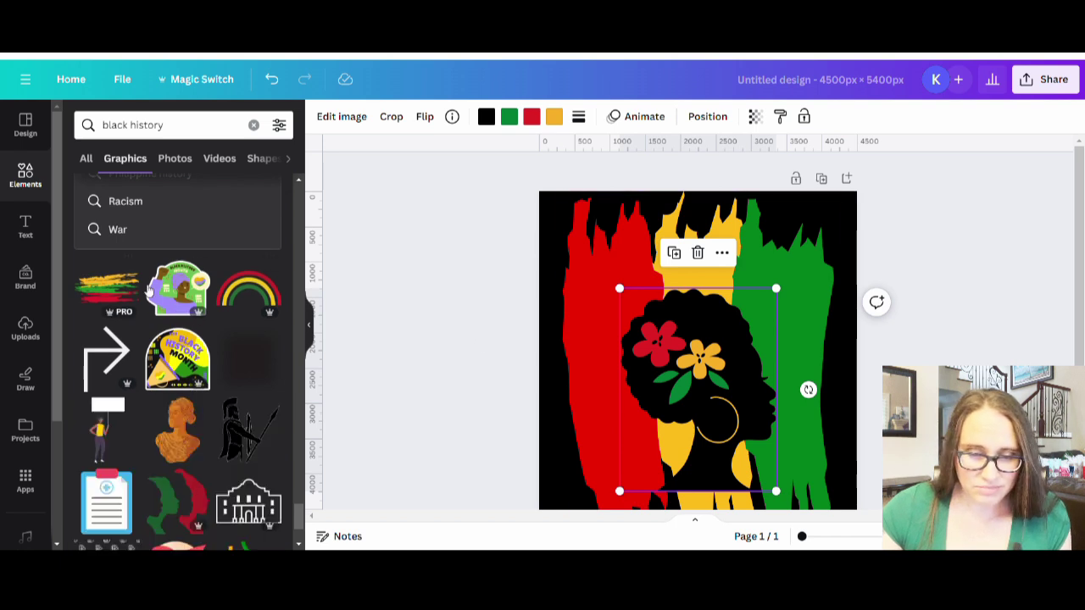
pyautogui.scroll(-2, 733, 365)
# Step: Add the horizontal yellow, green and red brush strokes, scaled down and centred along the page's lower edge over the silhouette's base
pyautogui.click(119, 297)
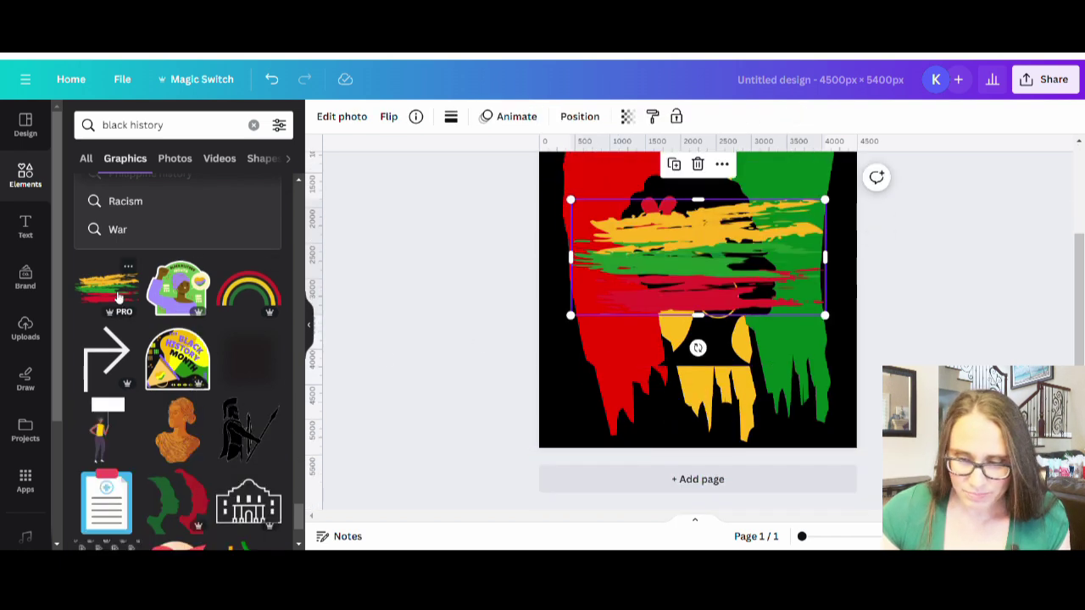
pyautogui.moveTo(808, 290)
pyautogui.mouseDown()
pyautogui.moveTo(816, 413)
pyautogui.moveTo(778, 415)
pyautogui.moveTo(715, 388)
pyautogui.moveTo(746, 385)
pyautogui.mouseUp()
pyautogui.click(826, 344)
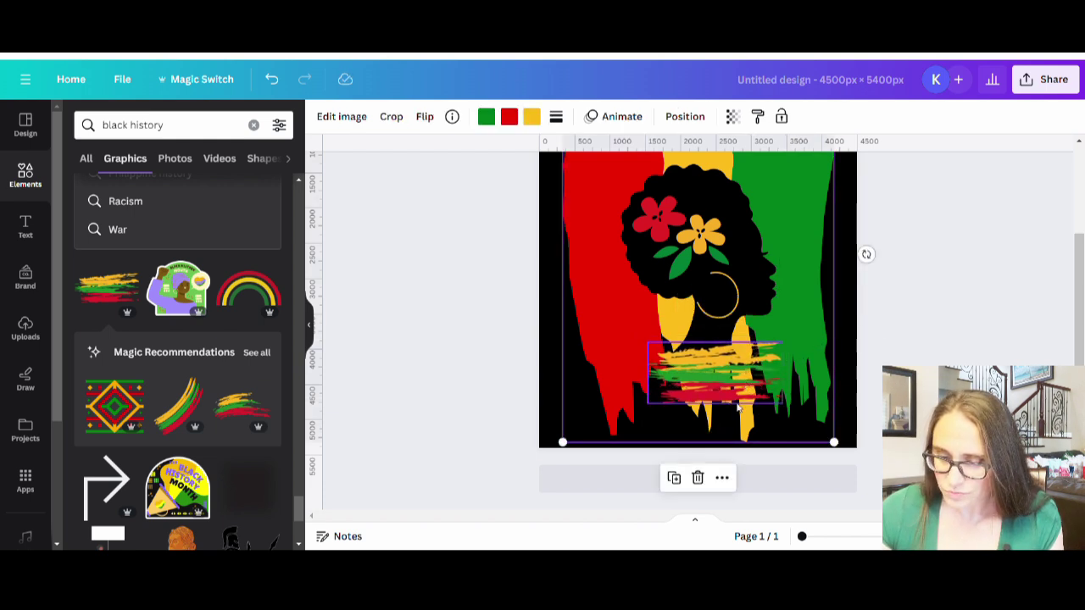
pyautogui.moveTo(656, 360); pyautogui.dragTo(651, 359)
pyautogui.moveTo(641, 403); pyautogui.dragTo(553, 448)
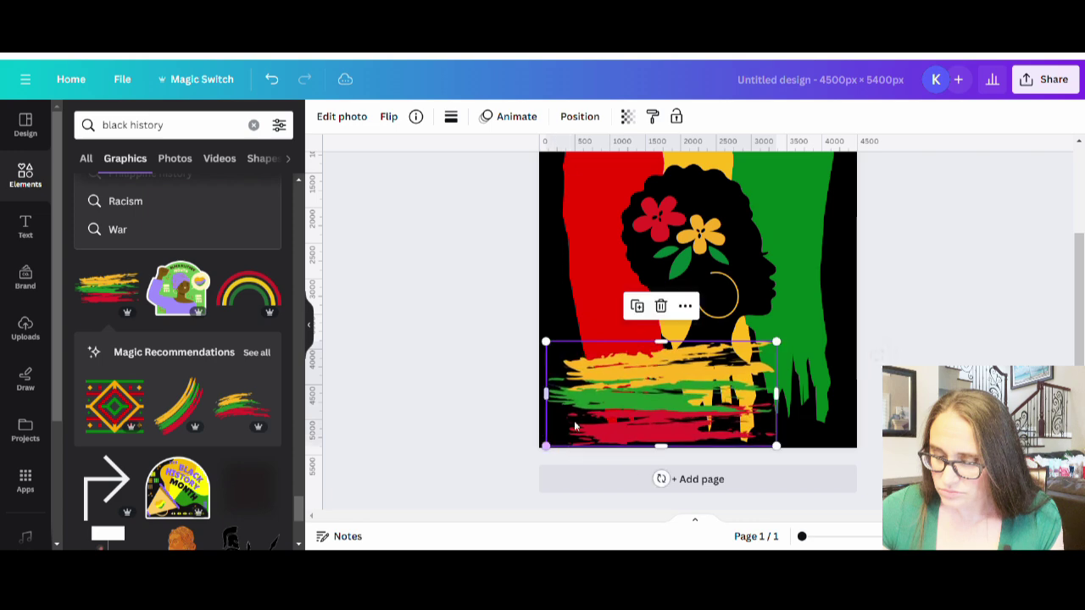
pyautogui.moveTo(689, 404); pyautogui.dragTo(718, 404)
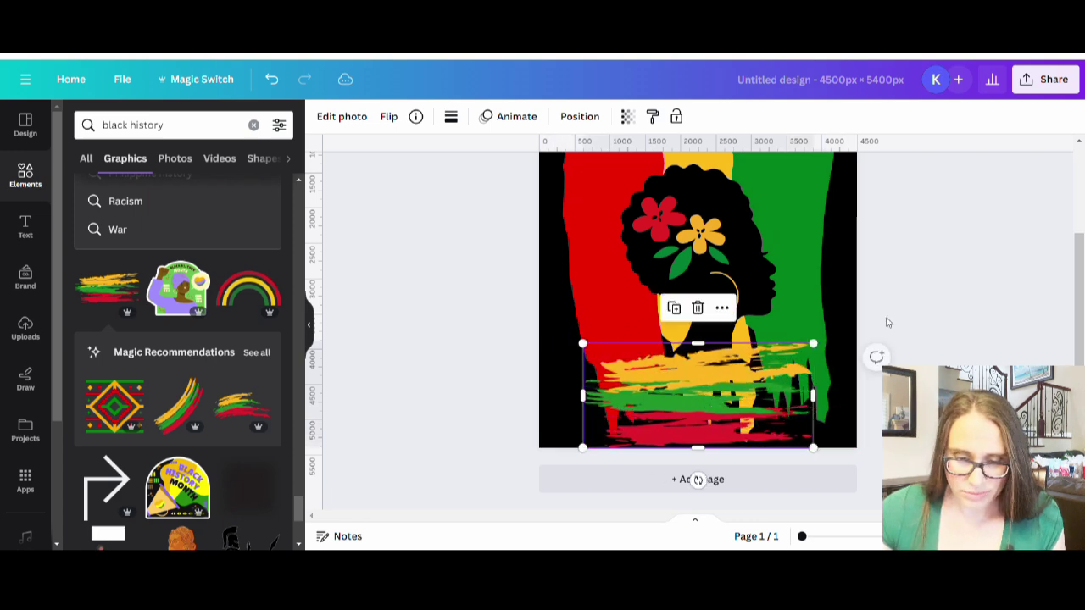
pyautogui.click(874, 350)
# Step: Add the gently curved yellow, green and red brush strokes from the magic recommendations at the page's left edge, behind the silhouette
pyautogui.click(257, 352)
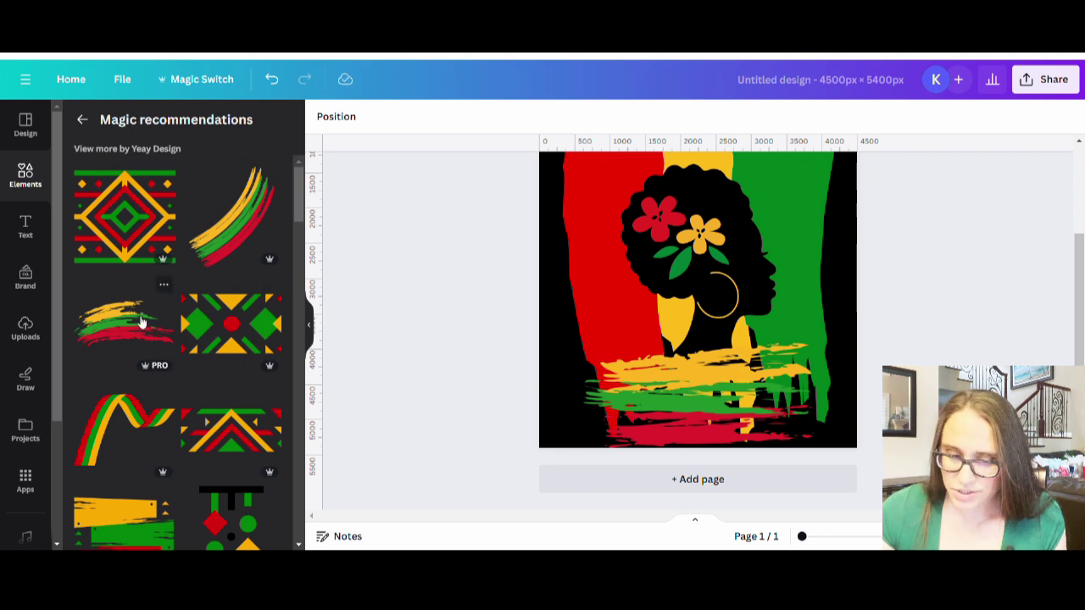
pyautogui.click(110, 325)
pyautogui.moveTo(685, 275)
pyautogui.mouseDown()
pyautogui.moveTo(630, 234)
pyautogui.moveTo(639, 226)
pyautogui.mouseUp()
pyautogui.hotkey('ctrl', '[')
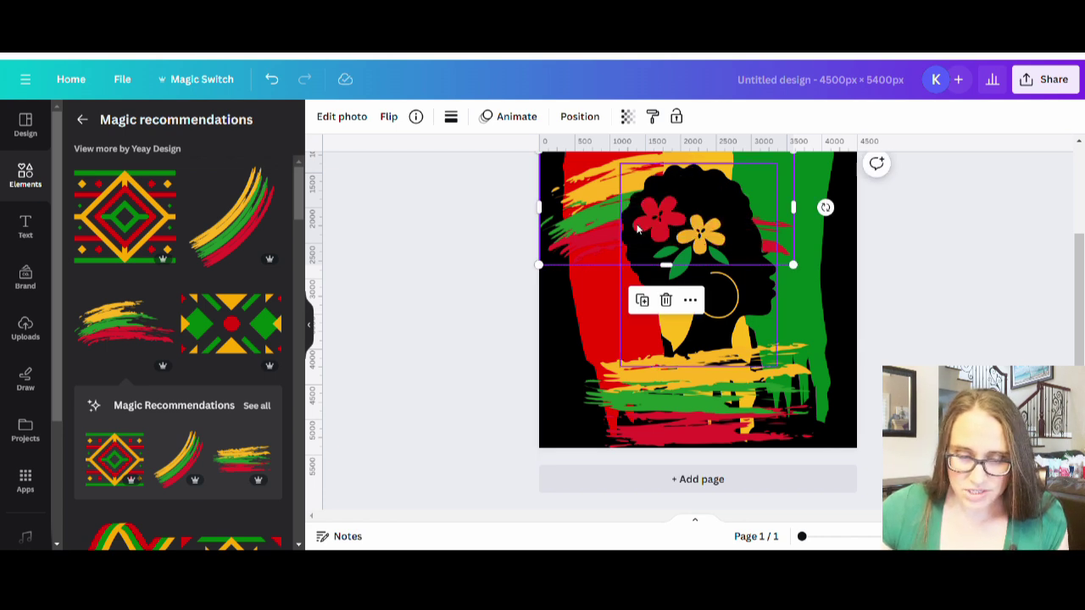
# Step: Add the steep diagonal yellow, green and red brush strokes, shift them slightly right, and send them behind the silhouette
pyautogui.scroll(-1, 199, 404)
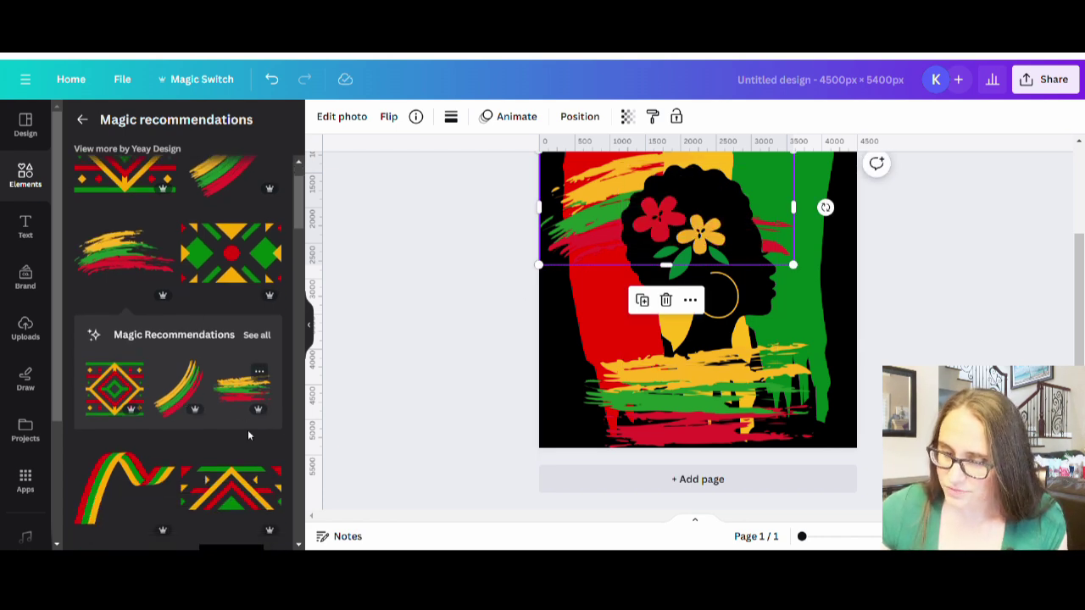
pyautogui.click(198, 404)
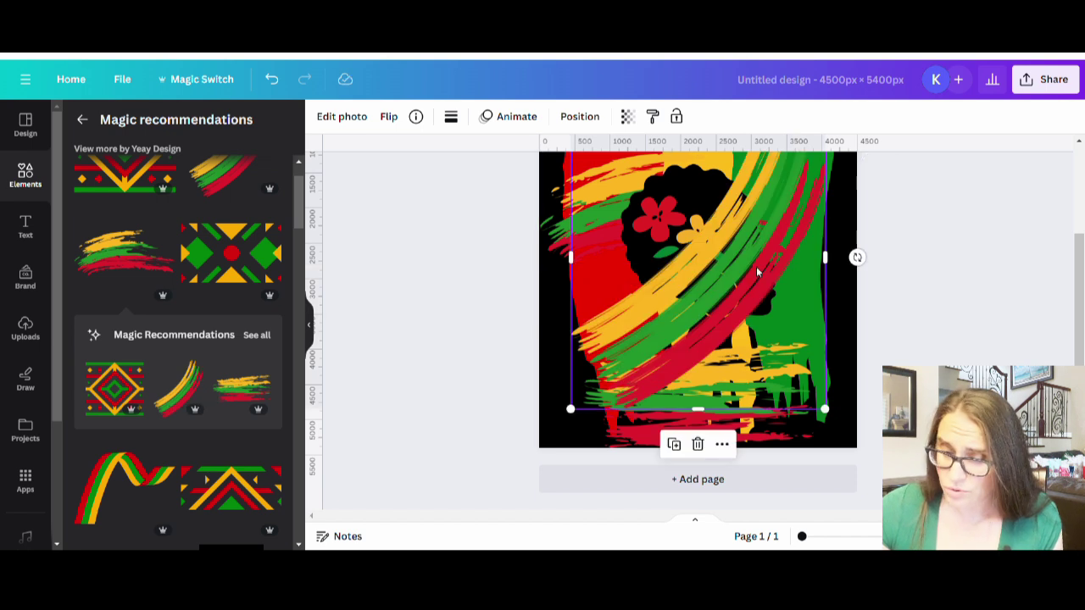
pyautogui.scroll(3, 757, 271)
pyautogui.moveTo(751, 363); pyautogui.dragTo(765, 361)
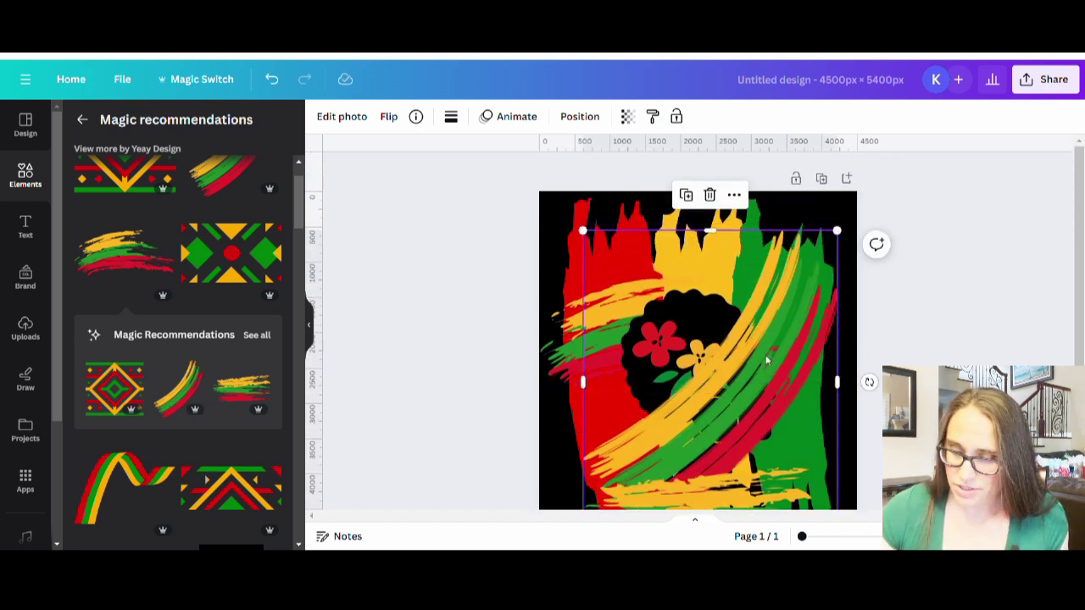
pyautogui.hotkey('ctrl', '[')
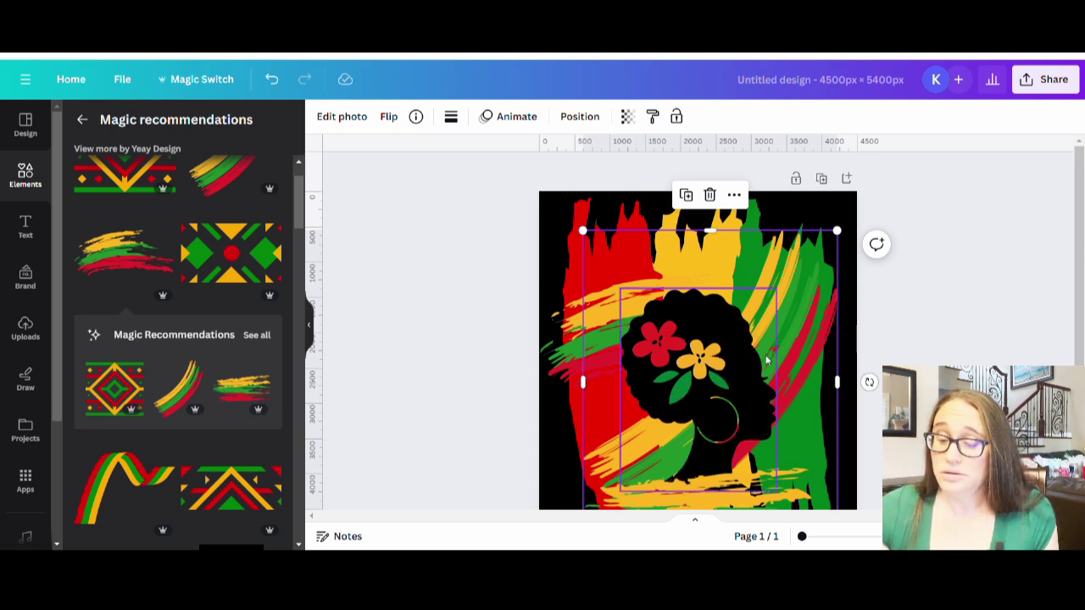
pyautogui.click(1014, 300)
# Step: Look over the composition and examine the remaining magic recommendations for more matching brush strokes and artwork
pyautogui.scroll(-1, 1009, 301)
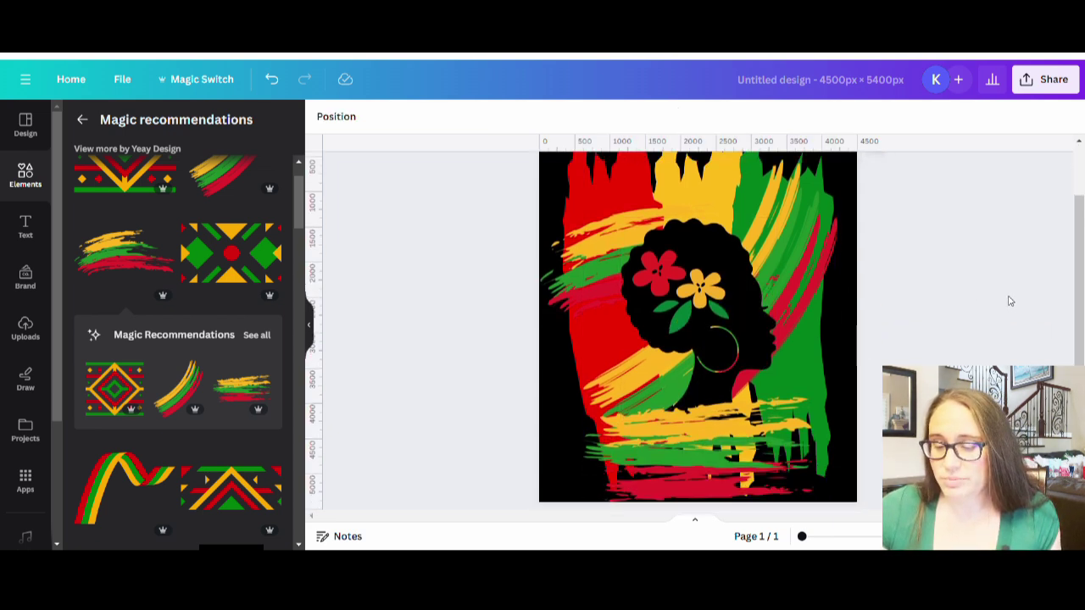
pyautogui.scroll(1, 1010, 304)
pyautogui.scroll(-2, 981, 345)
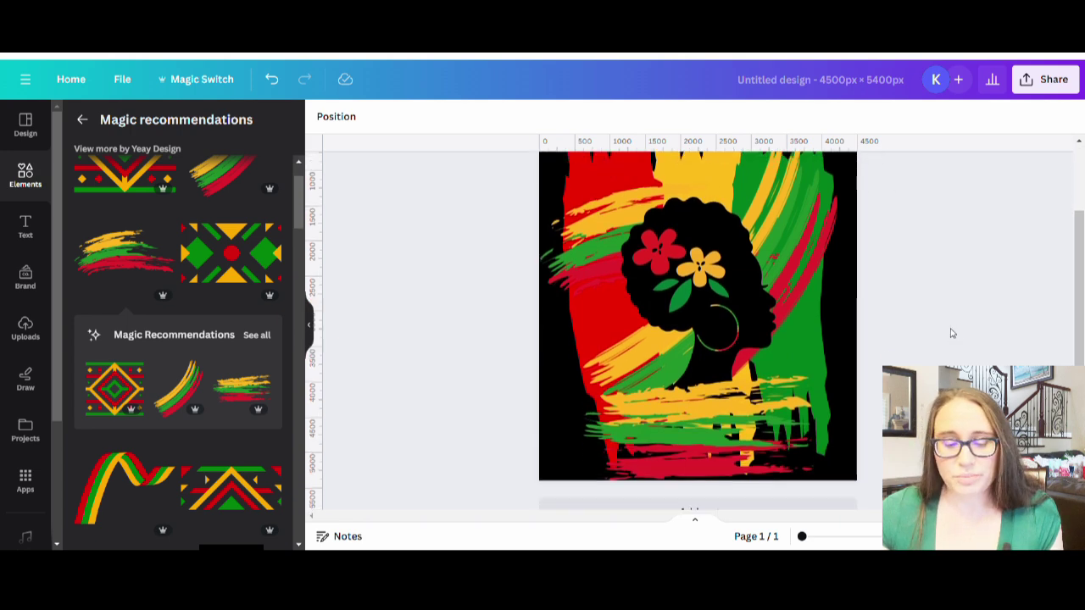
pyautogui.scroll(-1, 951, 333)
pyautogui.scroll(1, 867, 288)
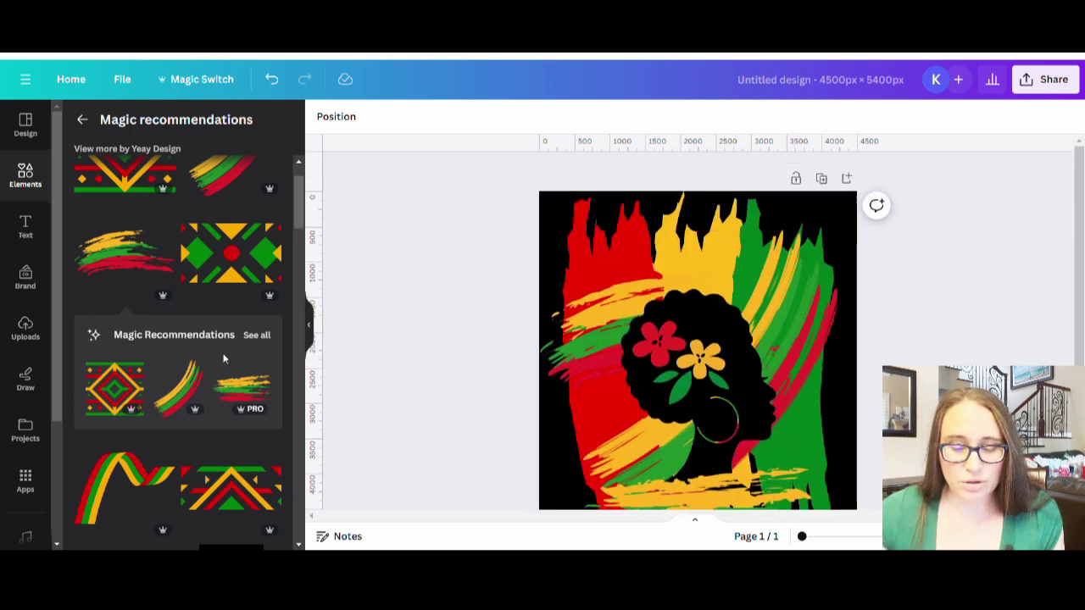
pyautogui.scroll(-5, 182, 376)
pyautogui.scroll(-2, 178, 363)
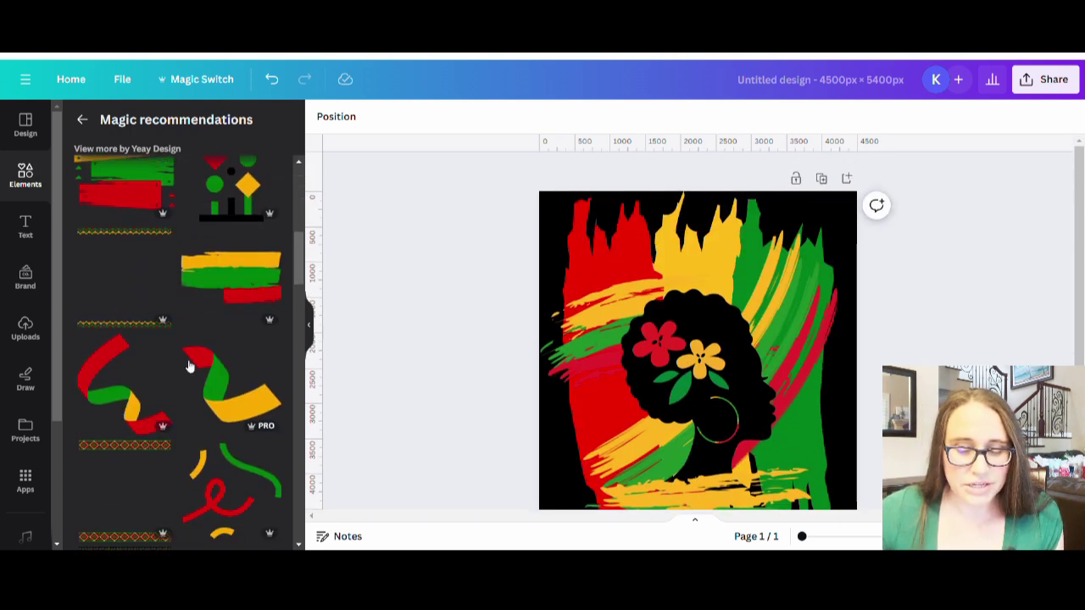
pyautogui.scroll(-3, 194, 358)
pyautogui.scroll(-8, 144, 423)
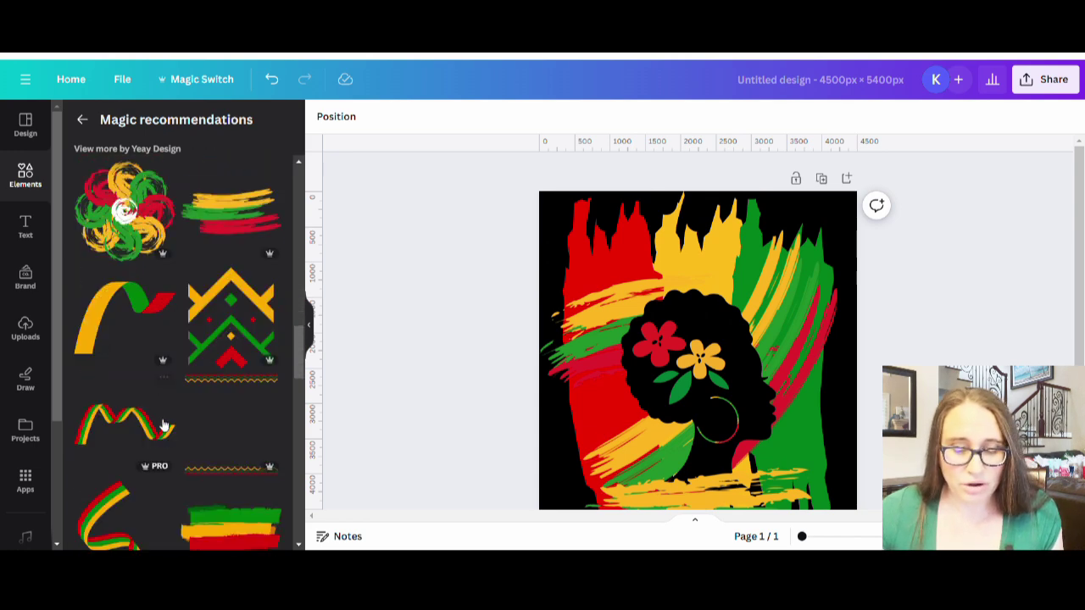
pyautogui.scroll(-8, 157, 460)
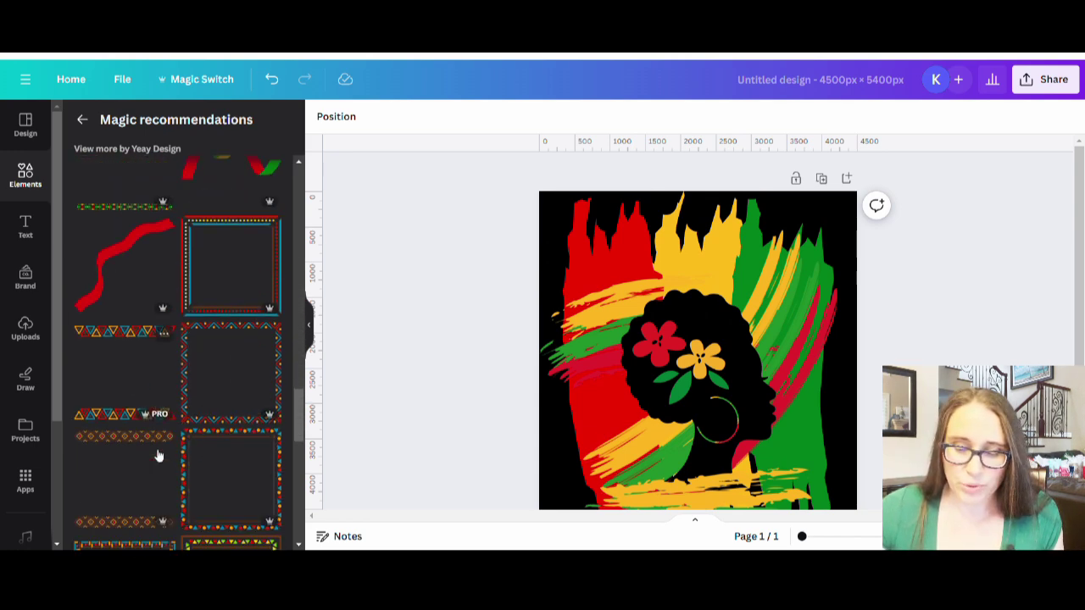
pyautogui.scroll(-3, 157, 453)
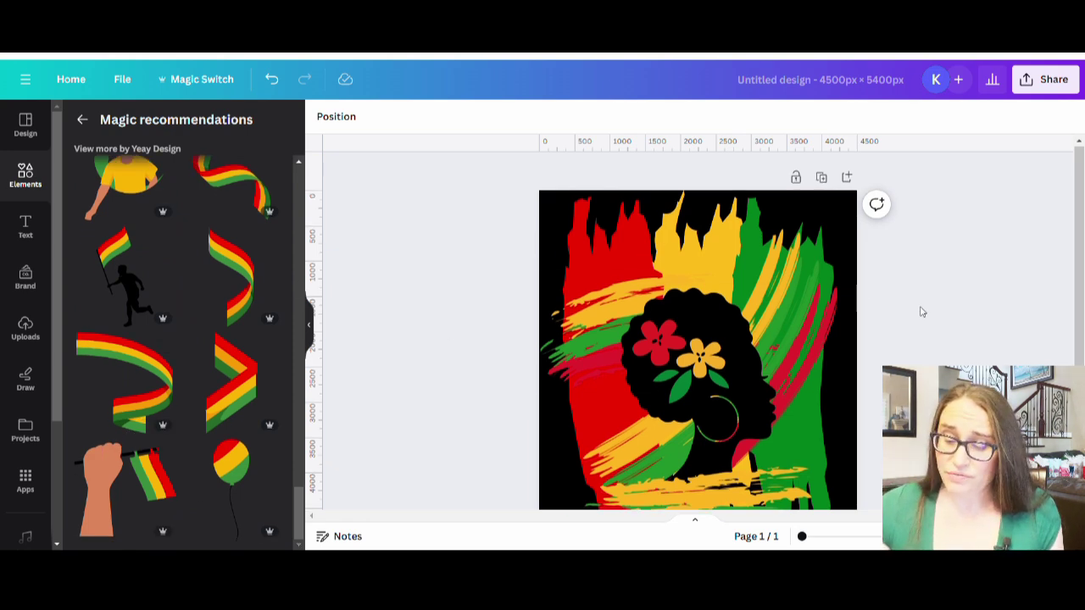
pyautogui.scroll(-2, 913, 302)
pyautogui.scroll(2, 913, 303)
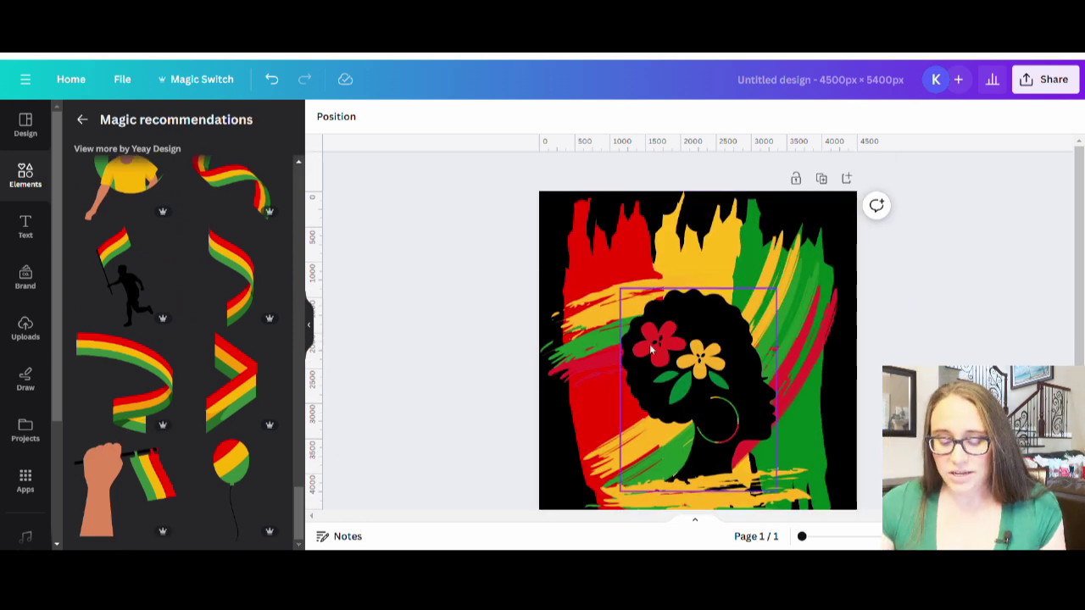
# Step: Add a text box, enlarge its text to size 300 and place it across the upper part of the page above the silhouette
pyautogui.click(708, 223)
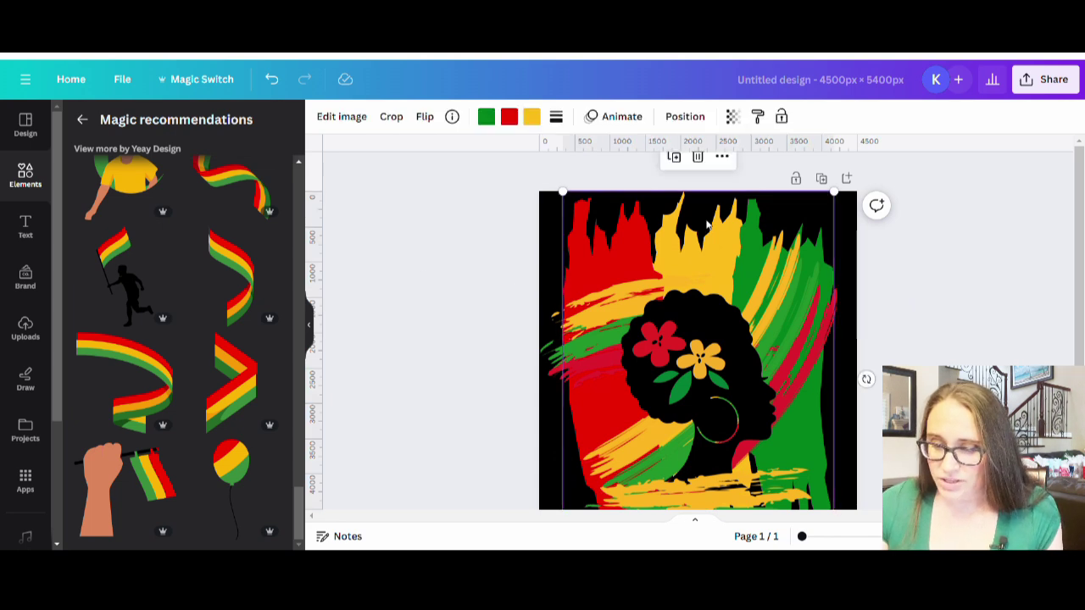
pyautogui.press('t')
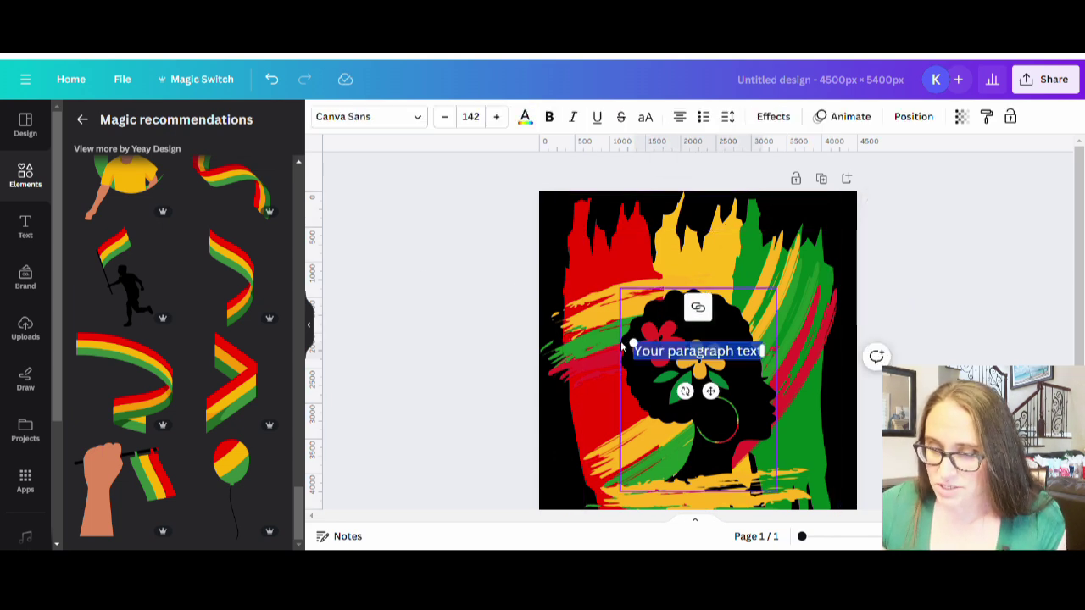
pyautogui.moveTo(628, 347); pyautogui.dragTo(491, 322)
pyautogui.moveTo(738, 360); pyautogui.dragTo(750, 364)
pyautogui.moveTo(672, 352); pyautogui.dragTo(731, 260)
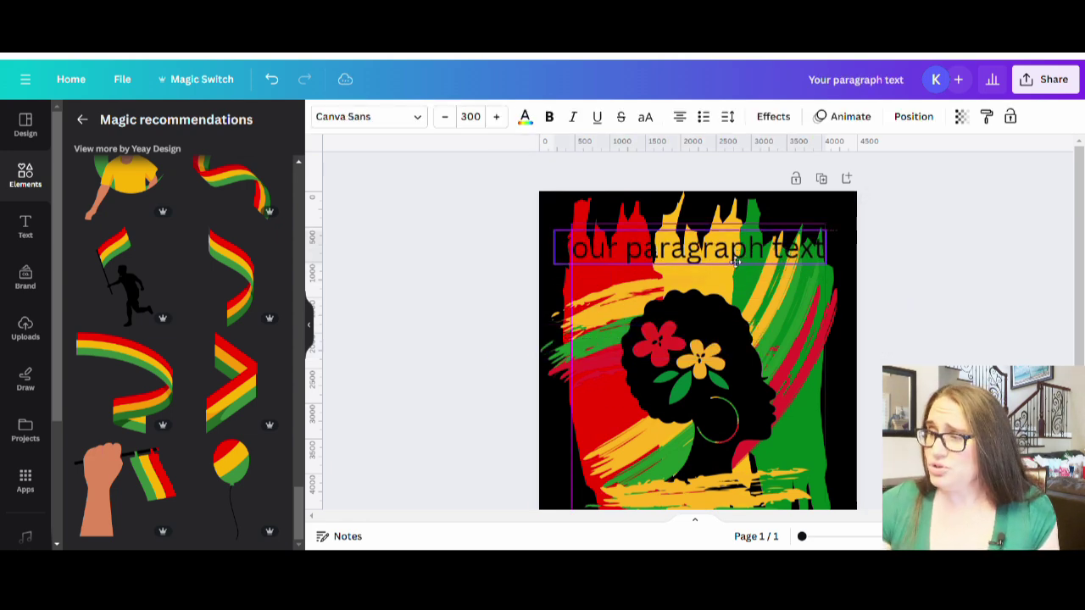
# Step: Replace the placeholder text with "african americans" and move the line slightly higher on the page
pyautogui.doubleClick(731, 260)
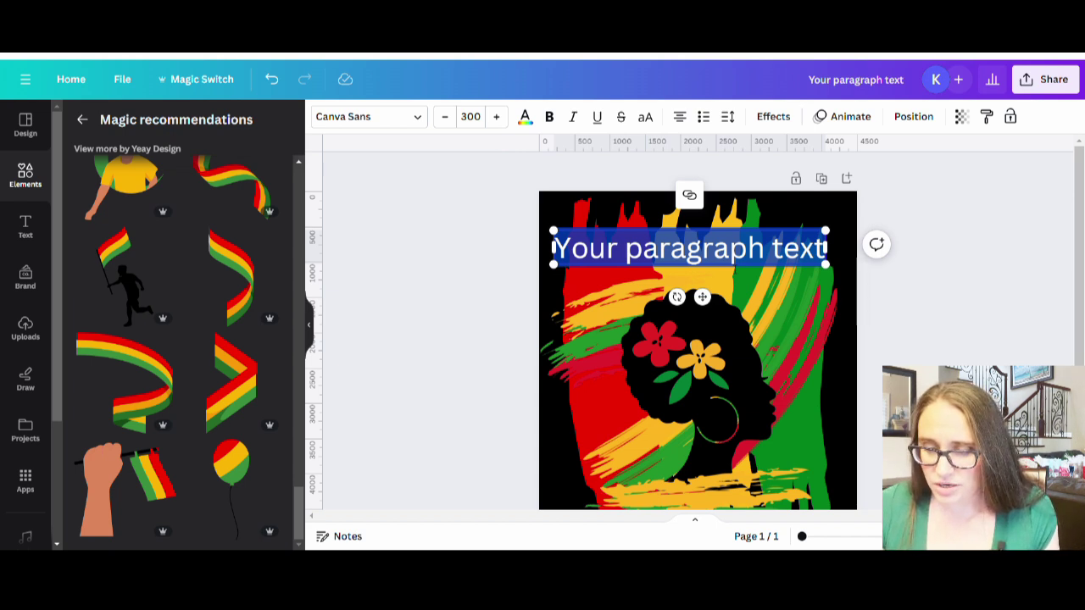
pyautogui.write('african')
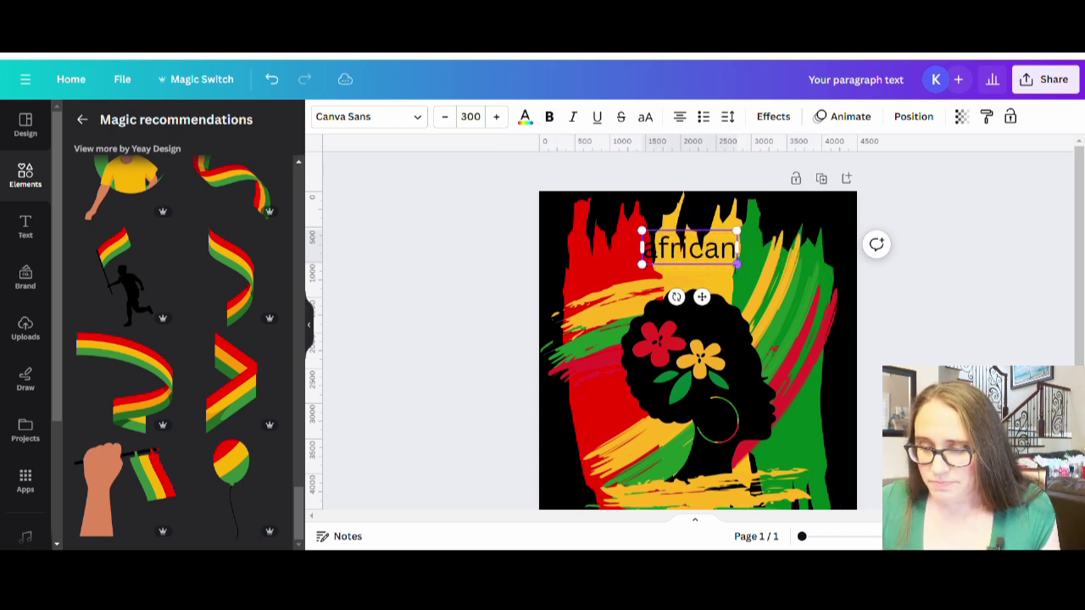
pyautogui.write(' america')
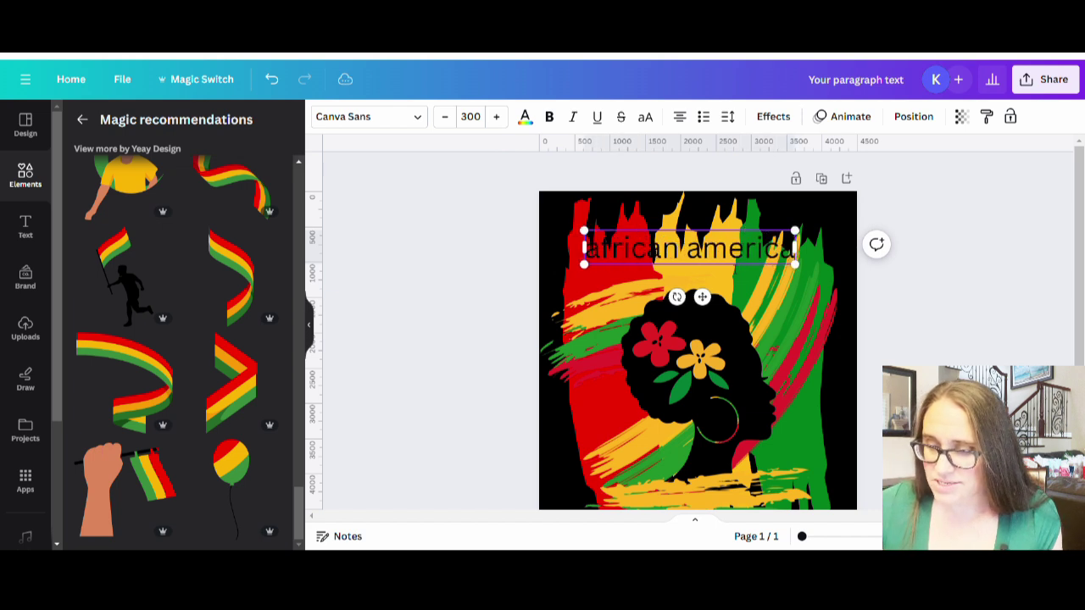
pyautogui.write('ns')
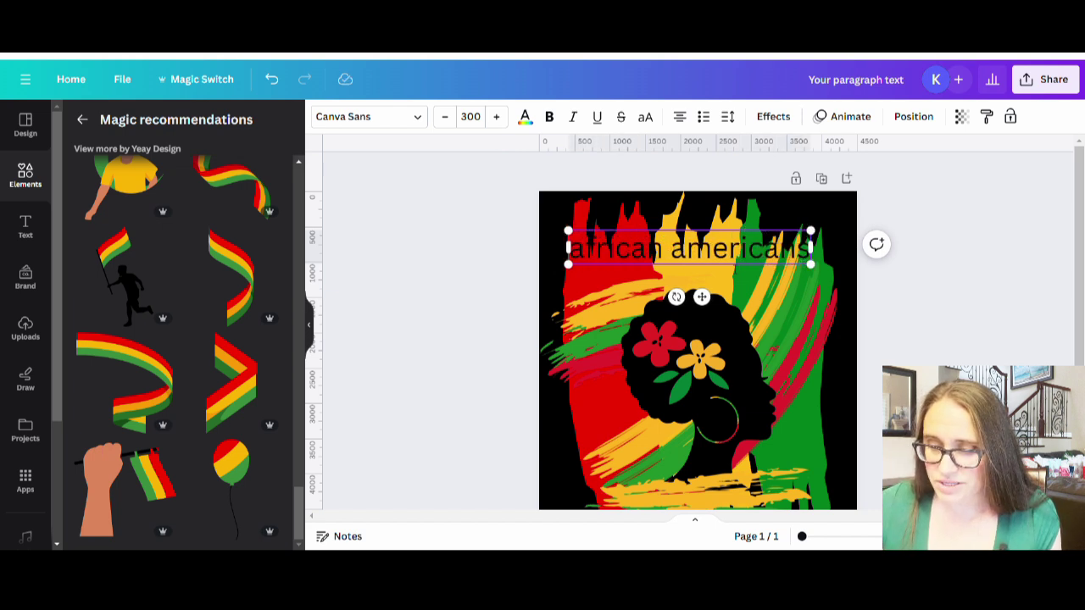
pyautogui.click(1053, 330)
pyautogui.moveTo(773, 270); pyautogui.dragTo(766, 246)
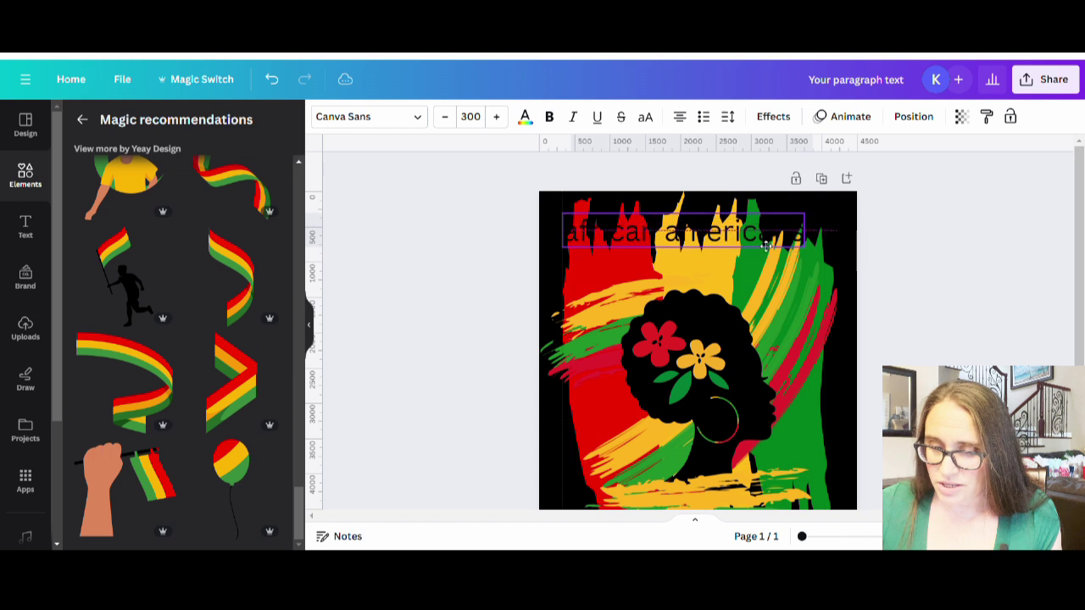
pyautogui.click(876, 291)
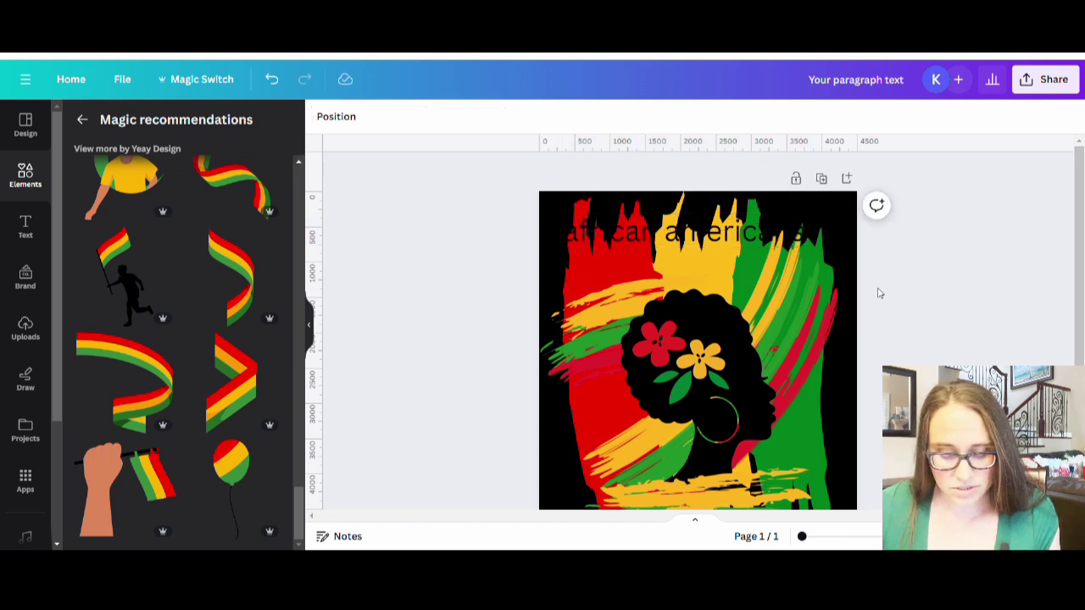
# Step: Duplicate the "african americans" line, change the copy to "and the arts" and position it directly beneath the first line
pyautogui.click(683, 240)
pyautogui.hotkey('ctrl', 'd')
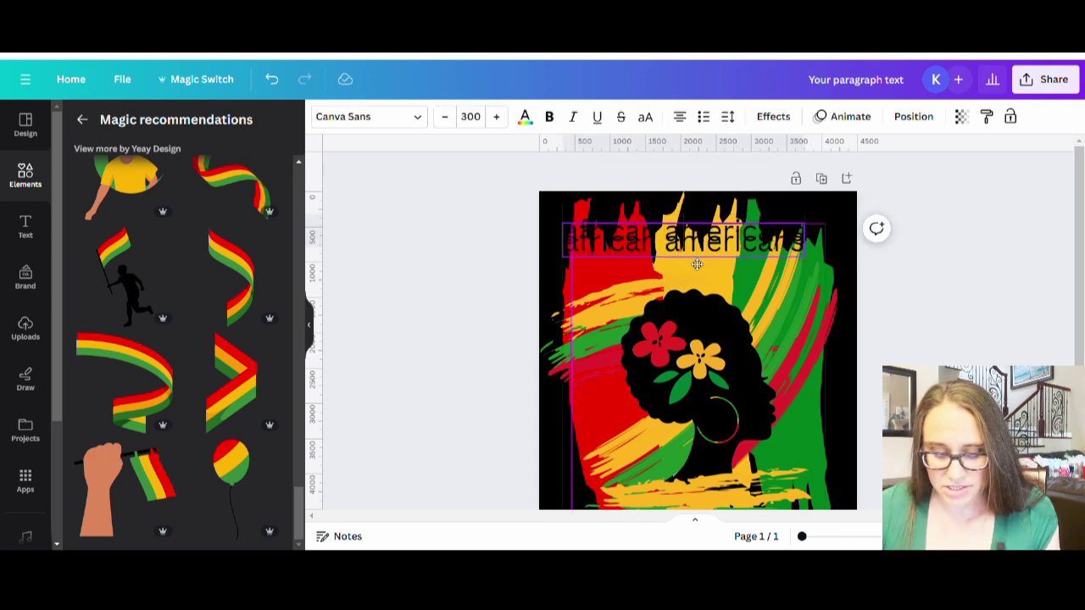
pyautogui.write('and')
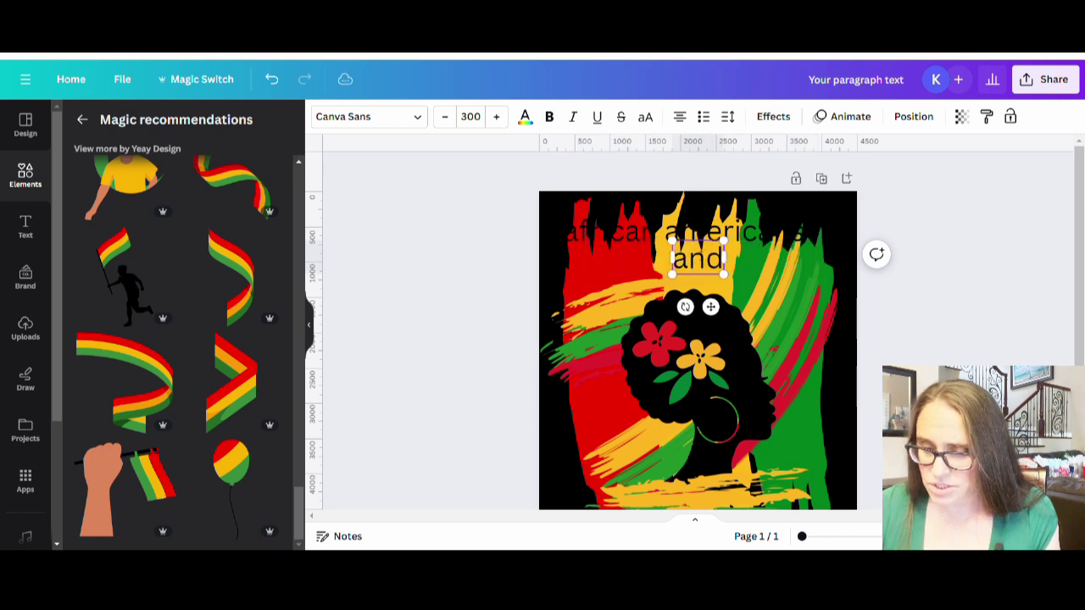
pyautogui.write(' the arts')
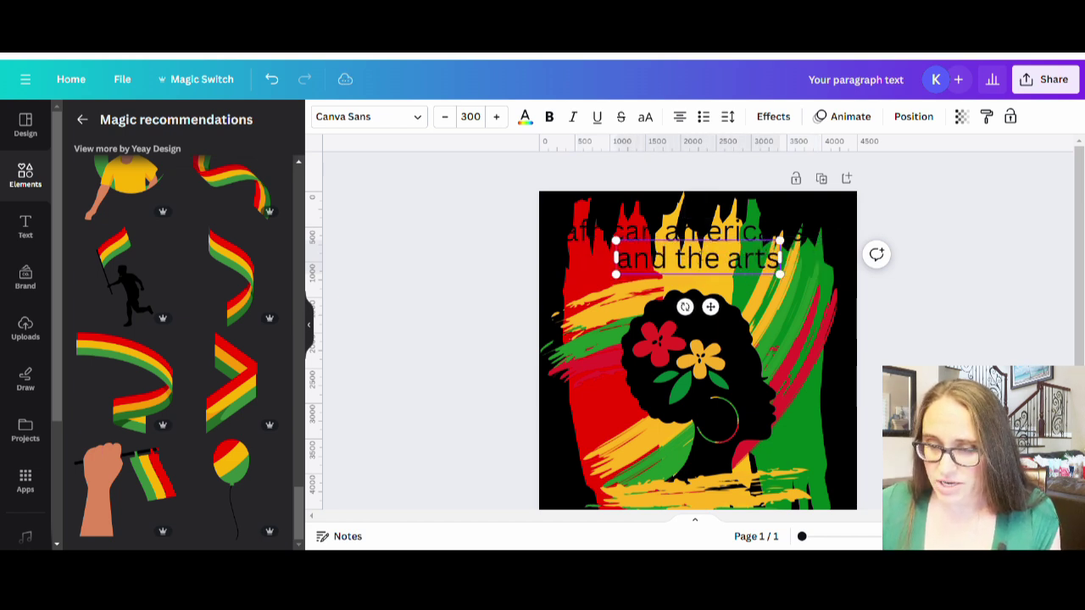
pyautogui.moveTo(763, 275); pyautogui.dragTo(729, 277)
# Step: Apply the Outline effect to "african americans" in the design's bright yellow
pyautogui.click(759, 234)
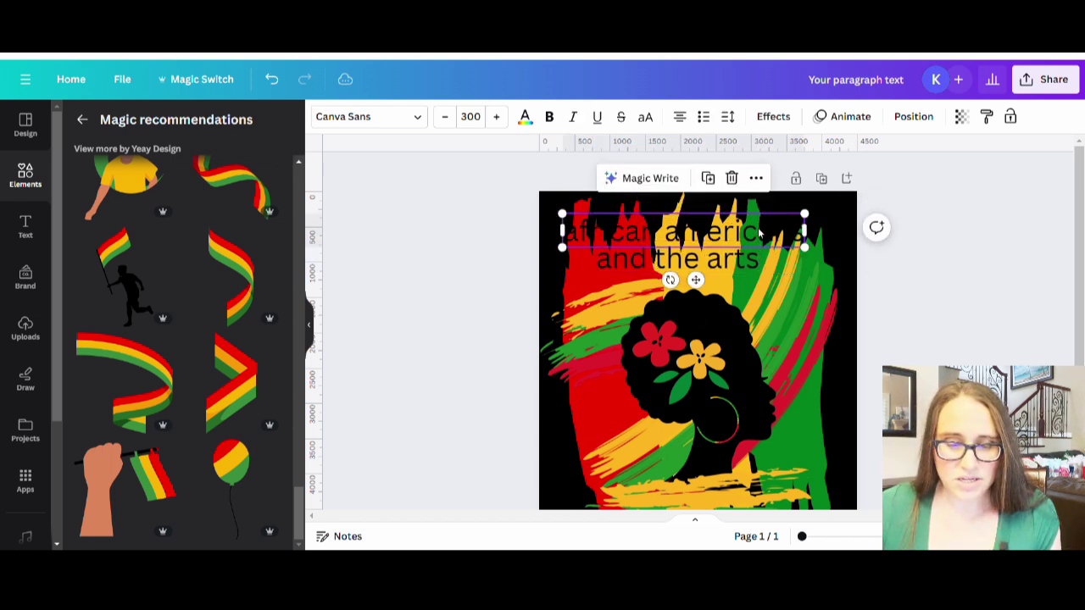
pyautogui.click(768, 120)
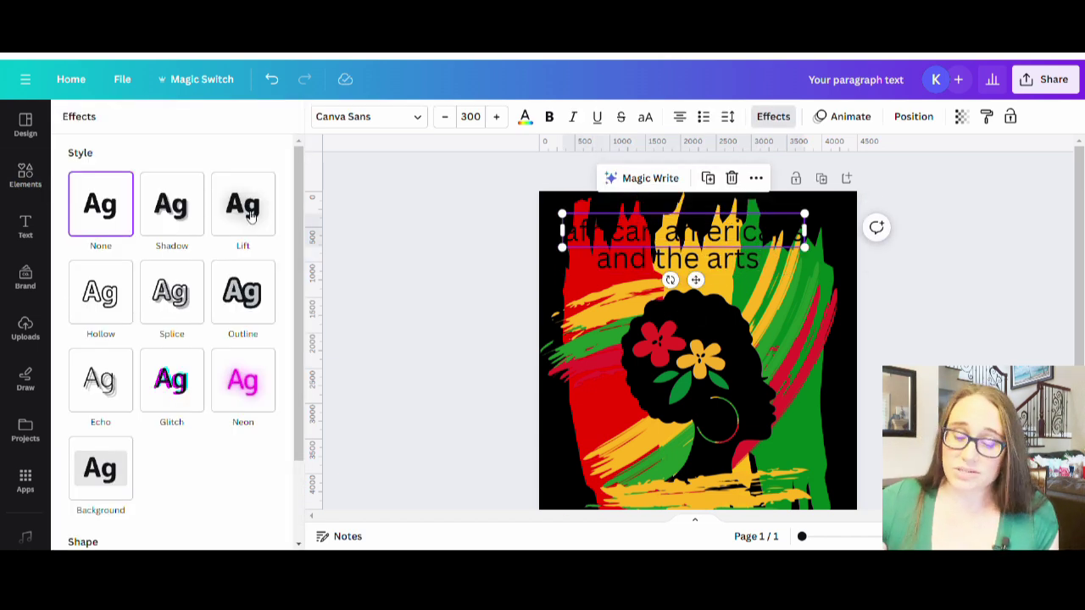
pyautogui.click(242, 303)
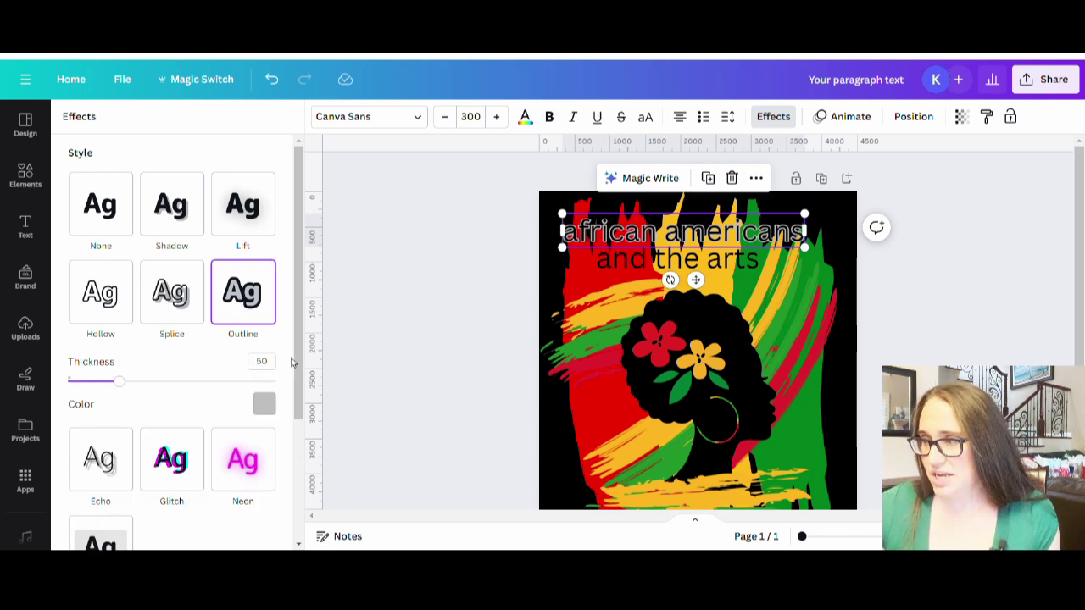
pyautogui.click(265, 405)
pyautogui.click(123, 289)
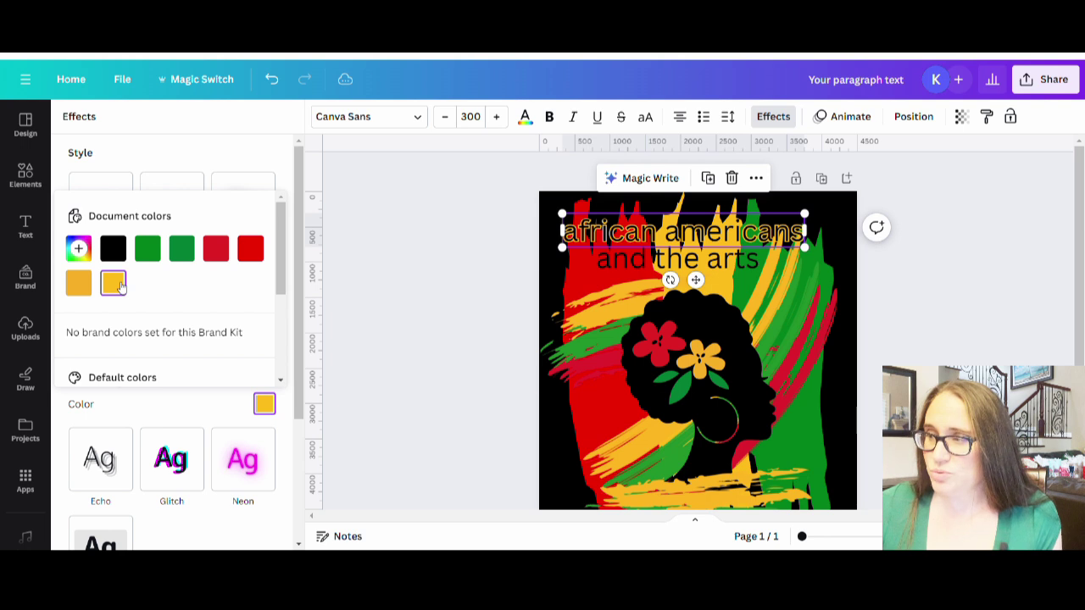
# Step: Apply the Outline effect to "and the arts" in the design's bright red
pyautogui.click(713, 271)
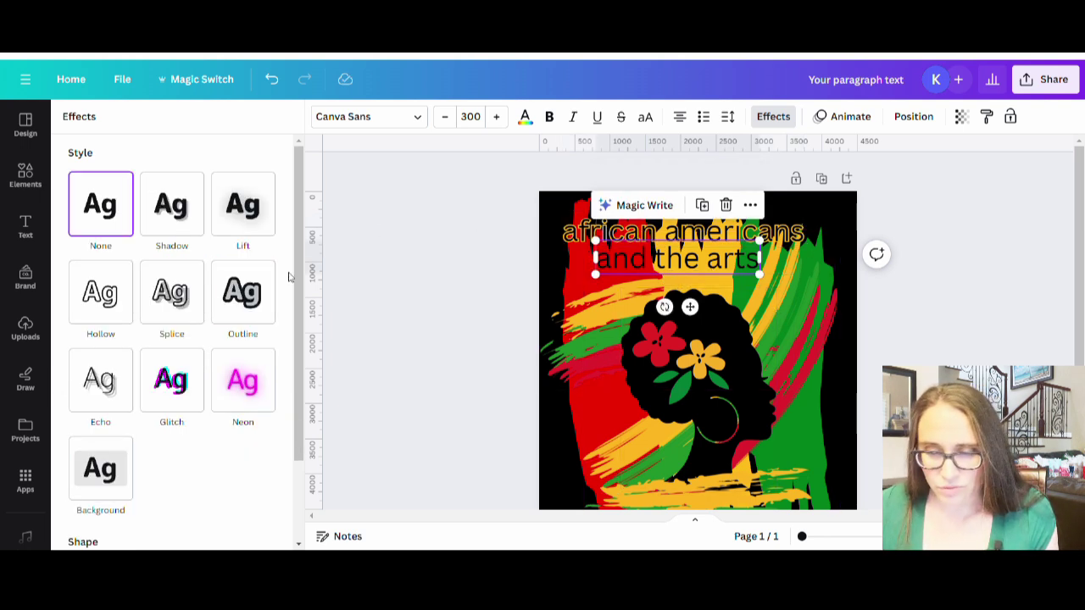
pyautogui.click(246, 296)
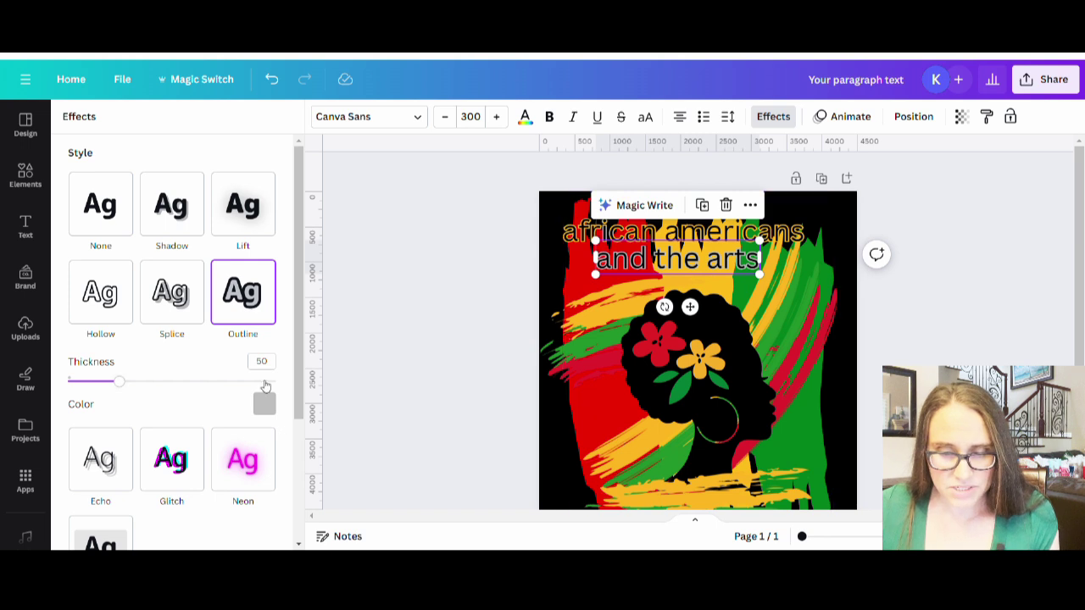
pyautogui.click(264, 406)
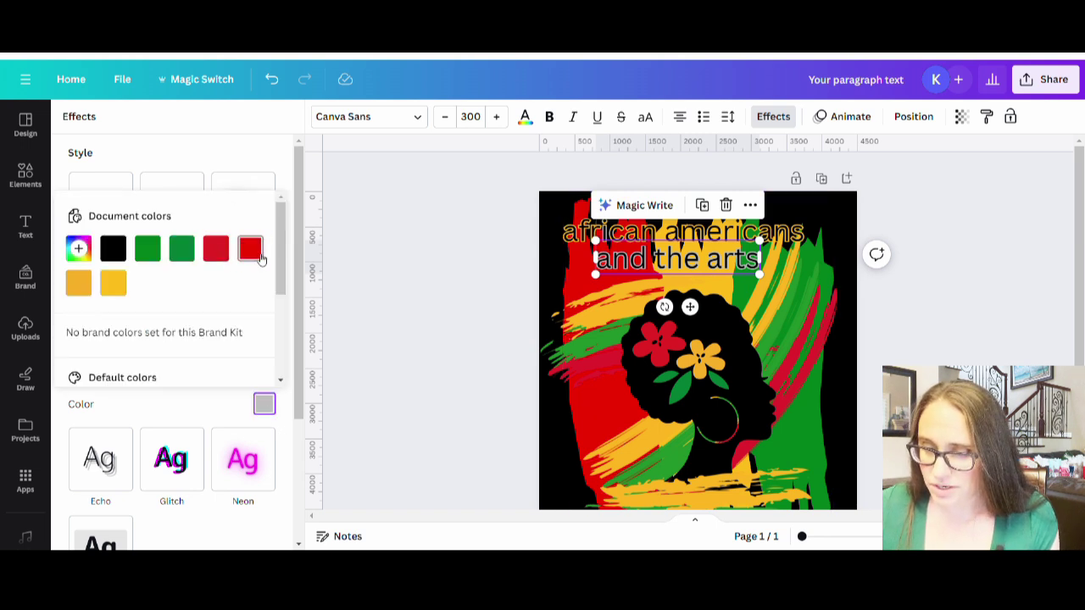
pyautogui.click(258, 257)
pyautogui.click(365, 259)
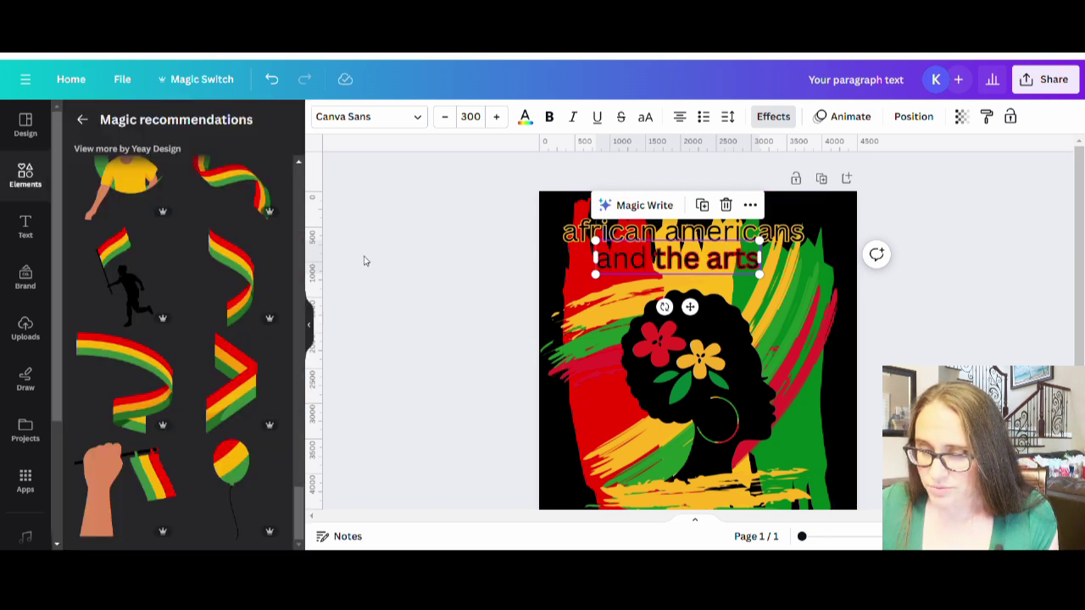
# Step: Enlarge "african americans" to size 354 and "and the arts" to size 479, stacking them across the top of the artwork
pyautogui.click(751, 240)
pyautogui.moveTo(811, 257); pyautogui.dragTo(852, 261)
pyautogui.moveTo(759, 246); pyautogui.dragTo(745, 233)
pyautogui.click(745, 266)
pyautogui.moveTo(760, 275); pyautogui.dragTo(860, 298)
pyautogui.click(891, 327)
pyautogui.moveTo(746, 286)
pyautogui.mouseDown()
pyautogui.moveTo(715, 282)
pyautogui.moveTo(724, 282)
pyautogui.mouseUp()
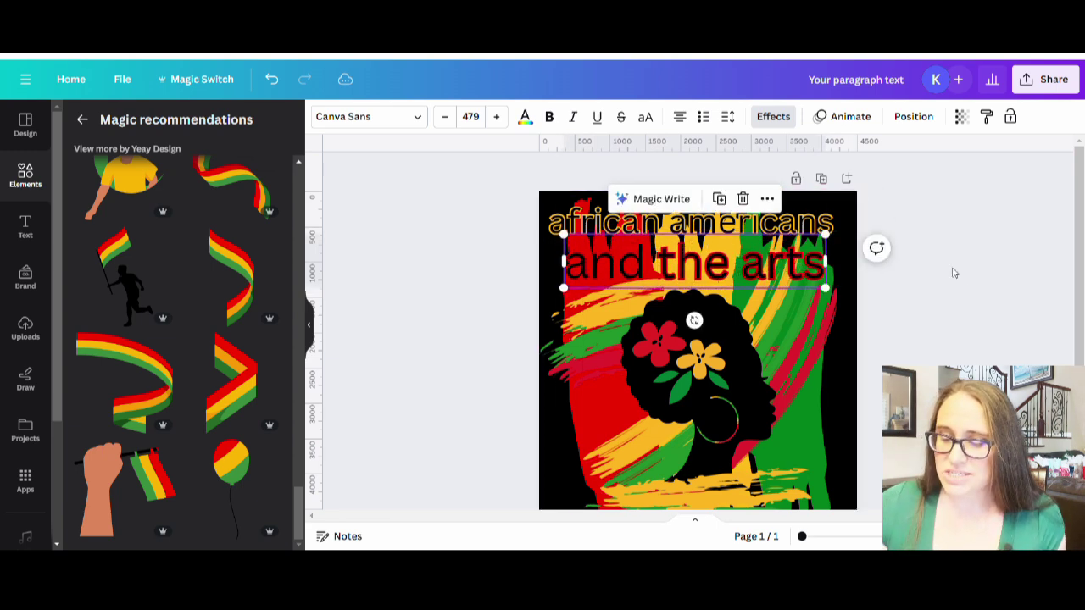
pyautogui.click(893, 245)
# Step: Scale the afro silhouette down slightly and reposition it below the two text lines, centred on the page
pyautogui.scroll(-2, 876, 262)
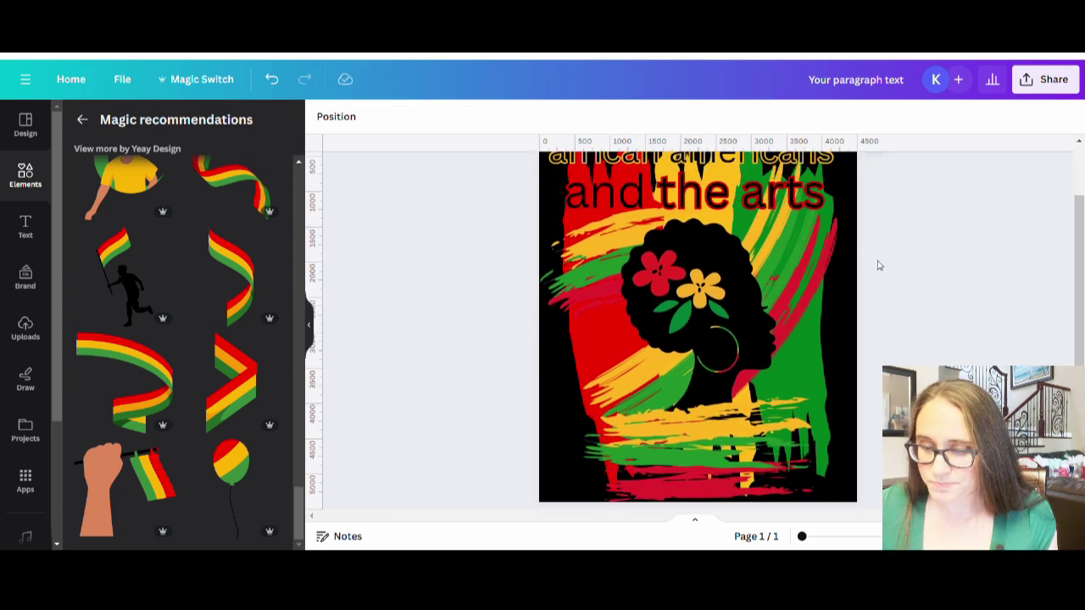
pyautogui.scroll(2, 876, 275)
pyautogui.click(783, 292)
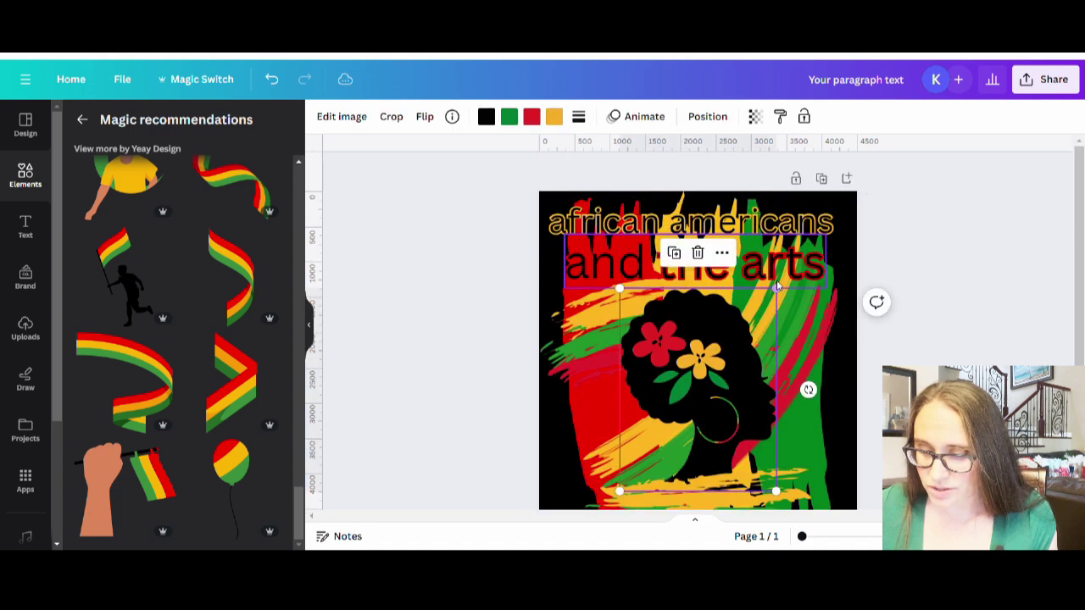
pyautogui.moveTo(787, 290); pyautogui.dragTo(760, 312)
pyautogui.moveTo(719, 351); pyautogui.dragTo(725, 359)
pyautogui.click(942, 339)
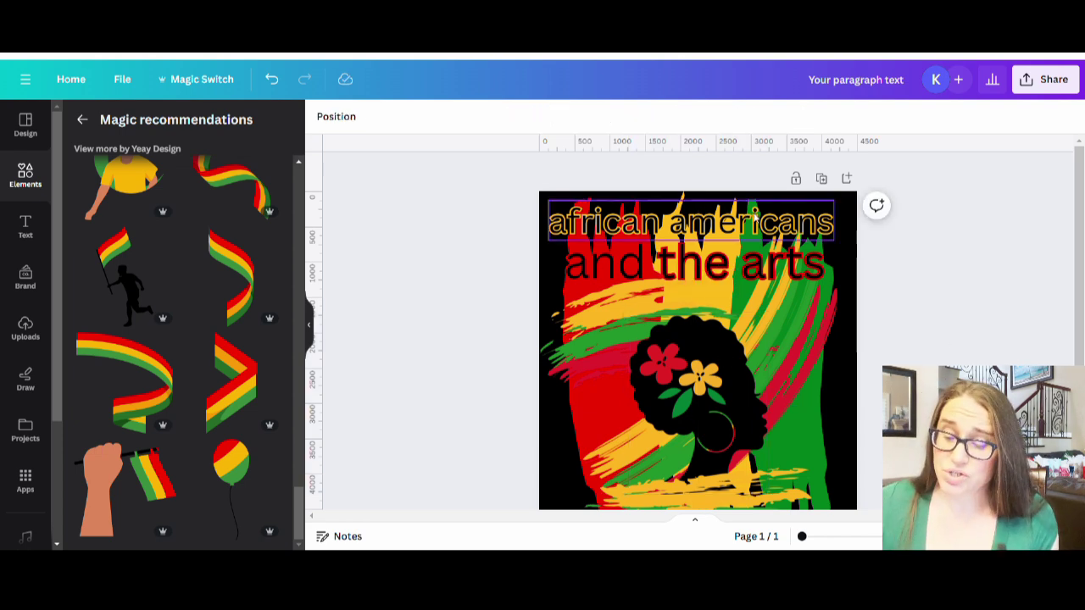
# Step: Search the fonts for "harrison" and set "african americans" in Harrison Rough
pyautogui.click(775, 229)
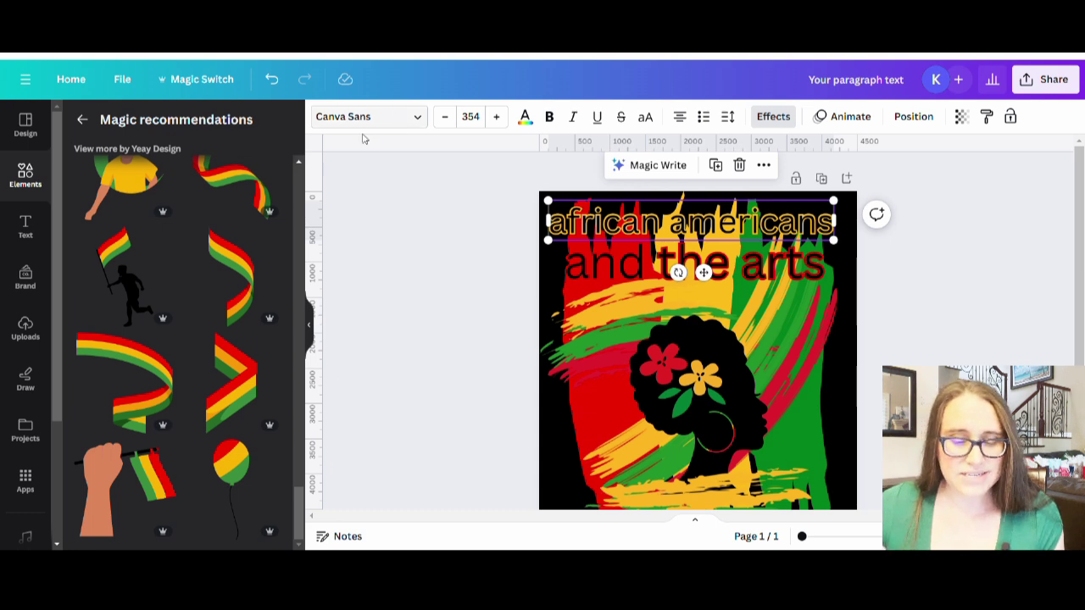
pyautogui.click(387, 116)
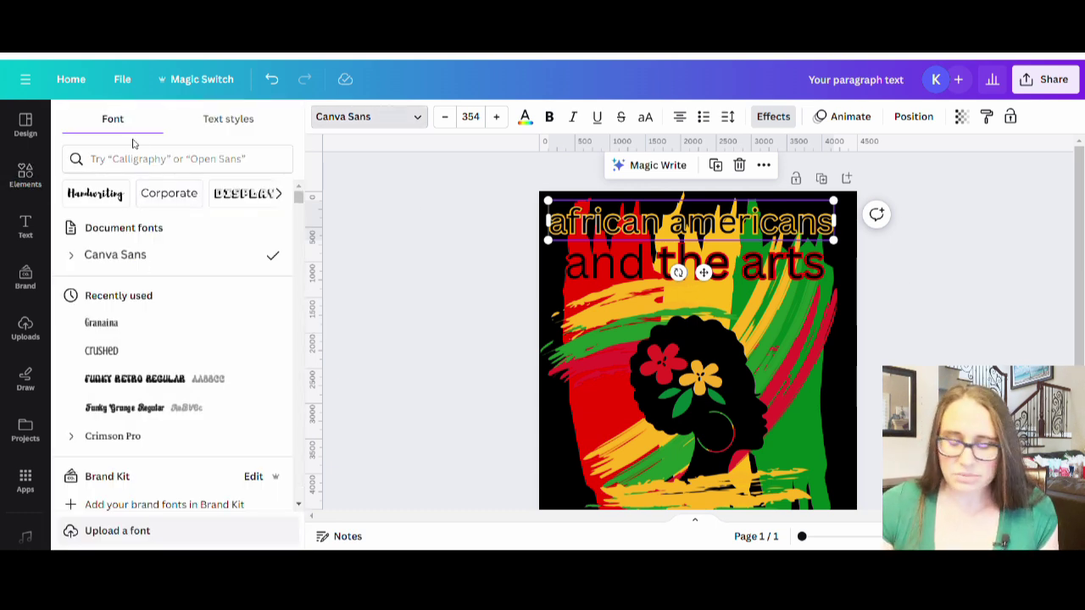
pyautogui.click(161, 161)
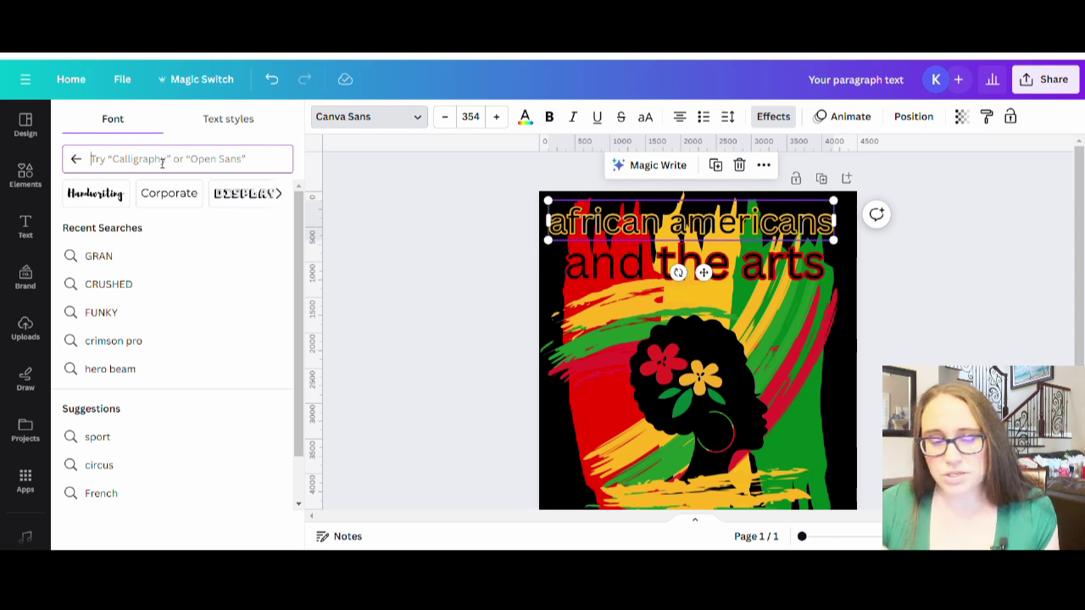
pyautogui.write('harrison')
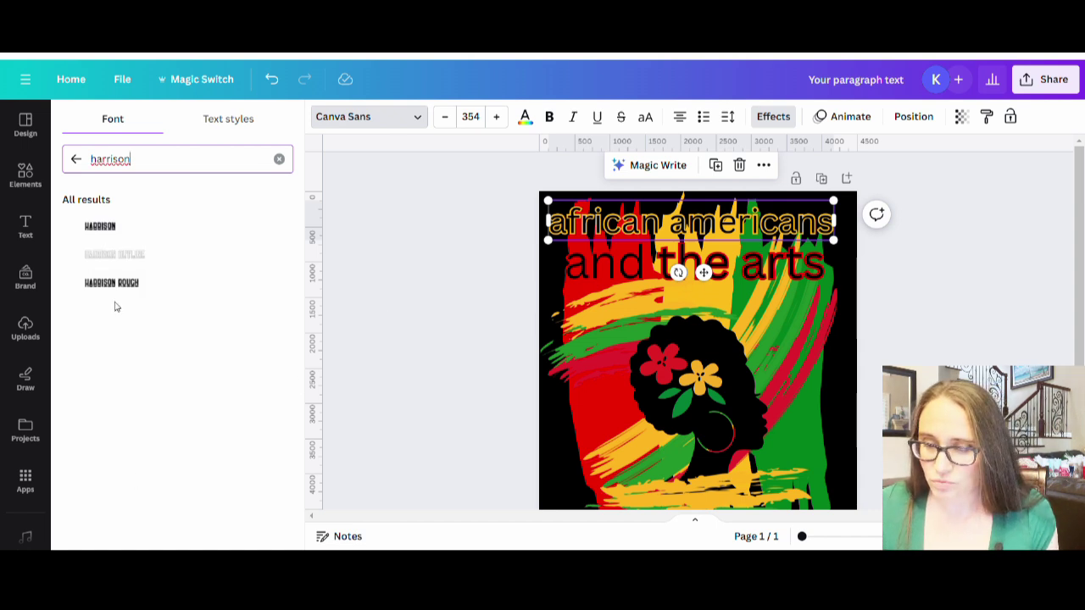
pyautogui.click(116, 288)
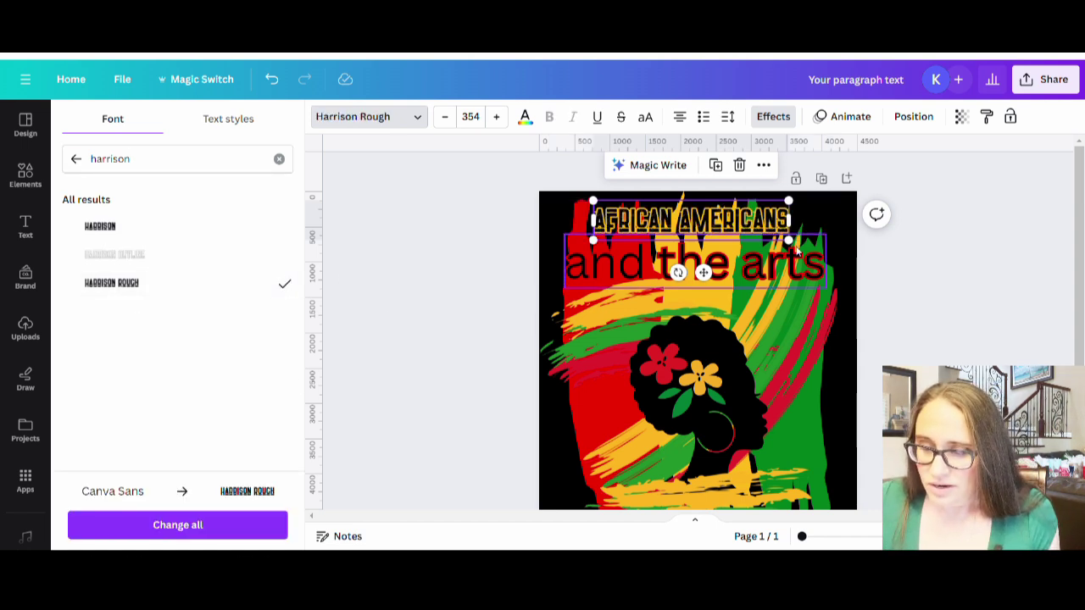
pyautogui.click(921, 277)
# Step: Set the "and the arts" line in the Harrison Rough font as well
pyautogui.click(695, 263)
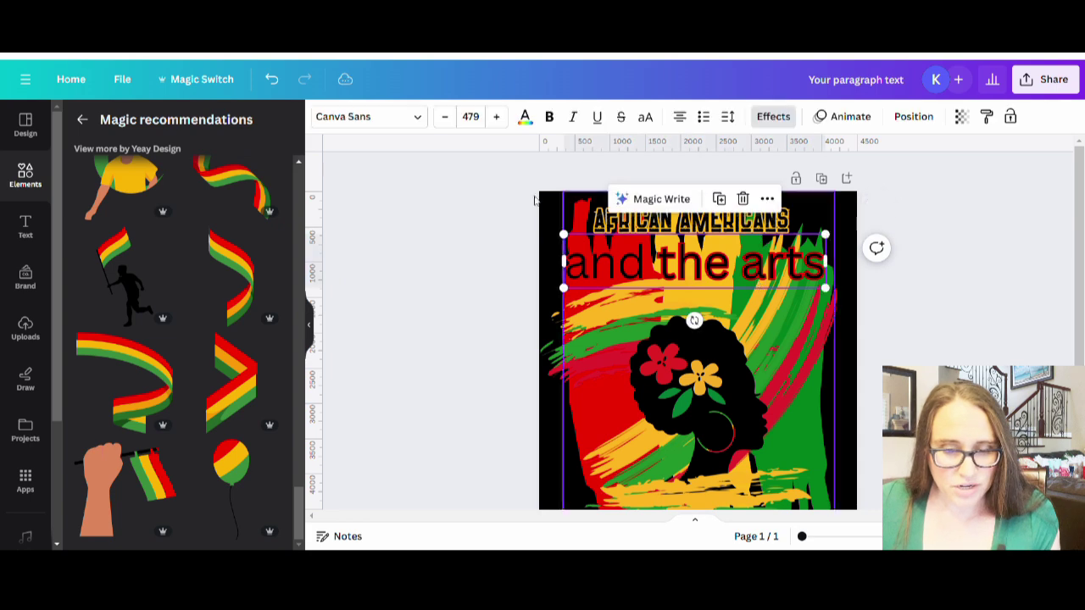
pyautogui.click(398, 116)
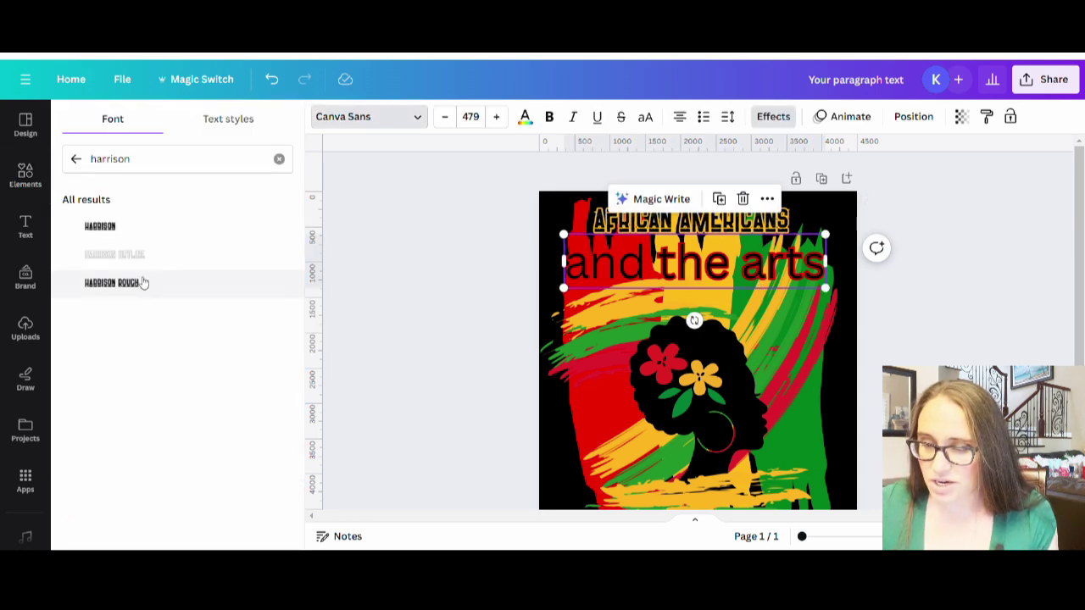
pyautogui.click(143, 282)
pyautogui.click(930, 310)
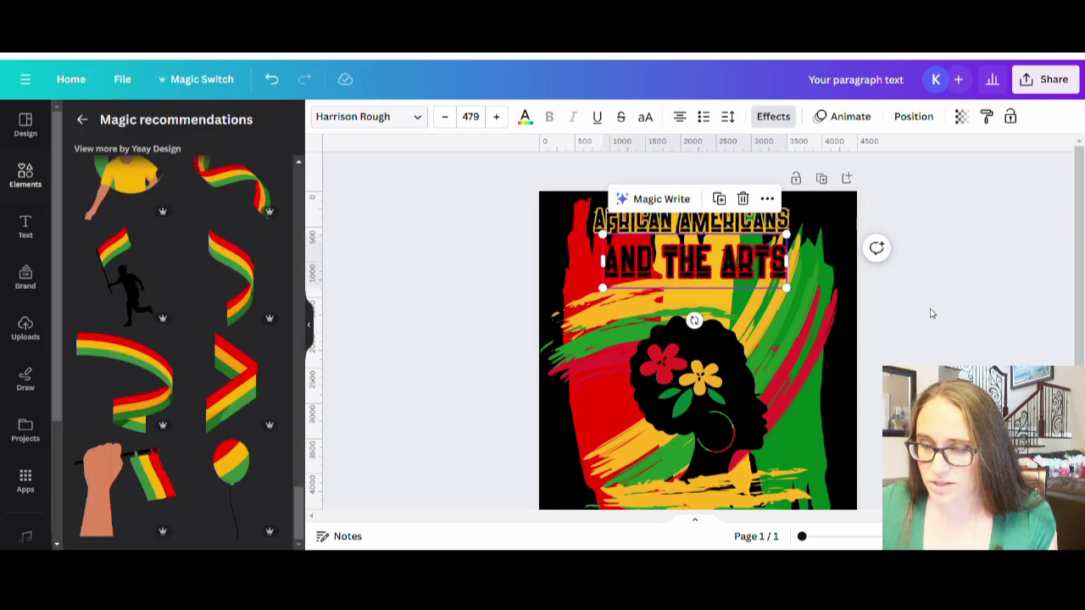
# Step: Enlarge "African Americans" to size 515, centre it along the page's upper edge, and shift "and the arts" slightly down beneath it
pyautogui.click(765, 219)
pyautogui.moveTo(788, 242); pyautogui.dragTo(867, 286)
pyautogui.moveTo(602, 264); pyautogui.dragTo(551, 265)
pyautogui.click(829, 263)
pyautogui.moveTo(829, 264); pyautogui.dragTo(828, 218)
pyautogui.click(781, 237)
pyautogui.click(811, 217)
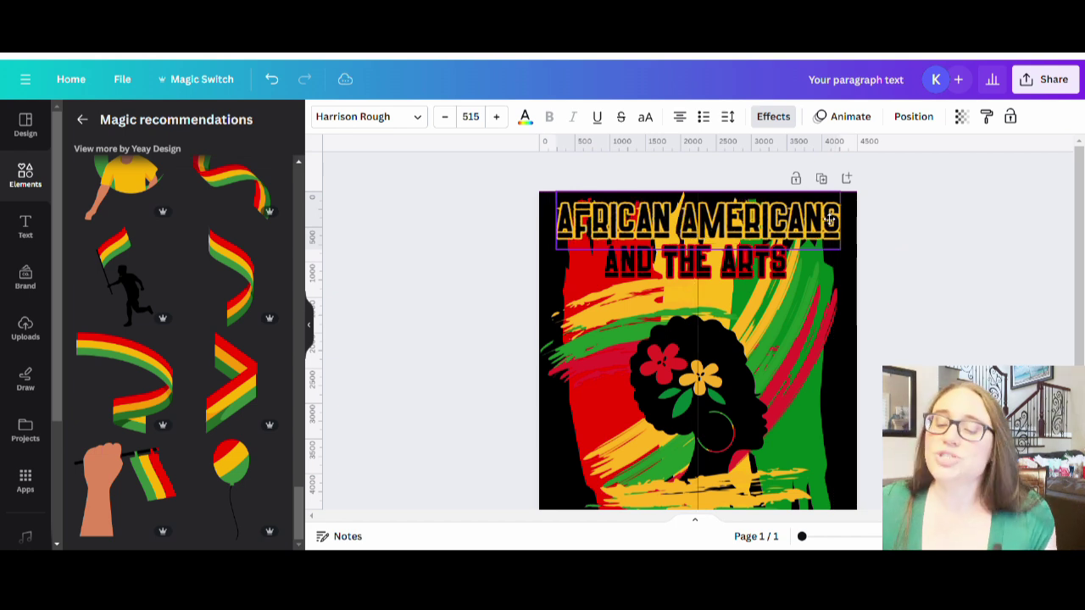
pyautogui.click(870, 310)
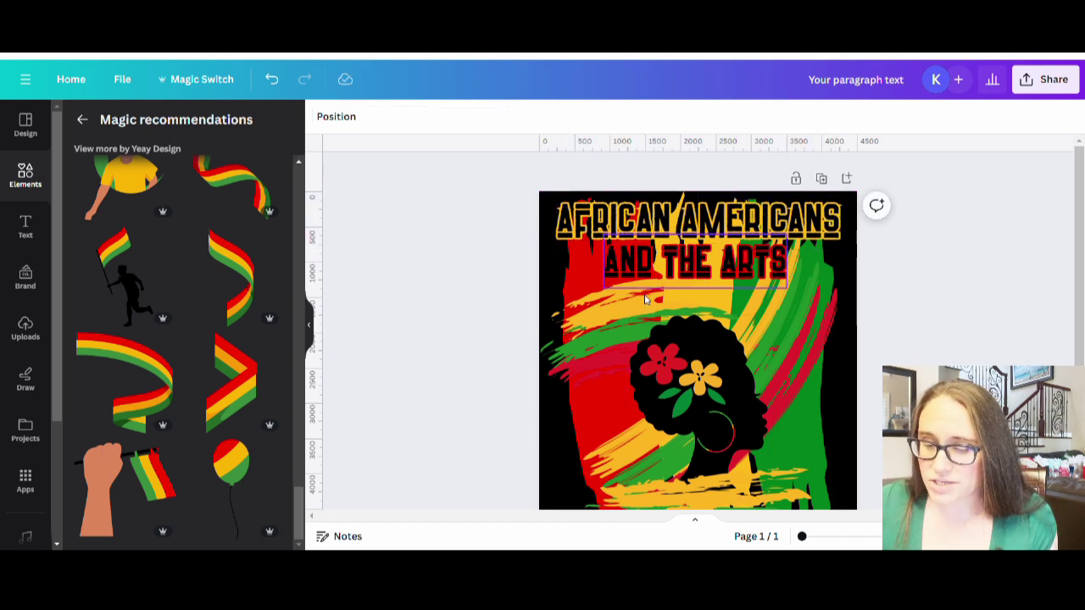
pyautogui.moveTo(761, 273); pyautogui.dragTo(761, 286)
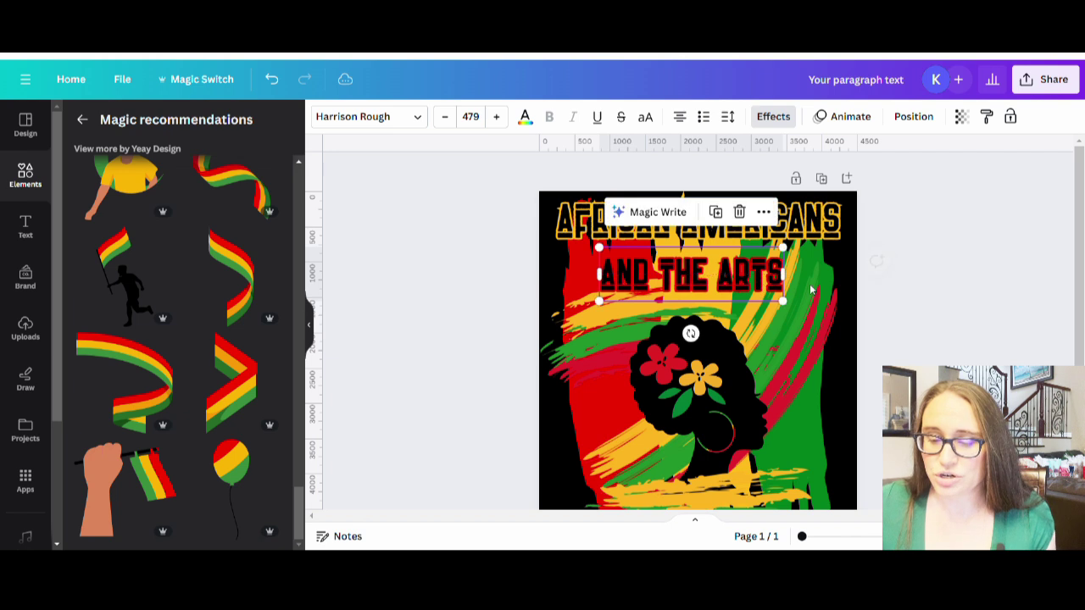
# Step: Examine the shapes of individual letters in the "African Americans" line by highlighting several of them one at a time
pyautogui.click(958, 305)
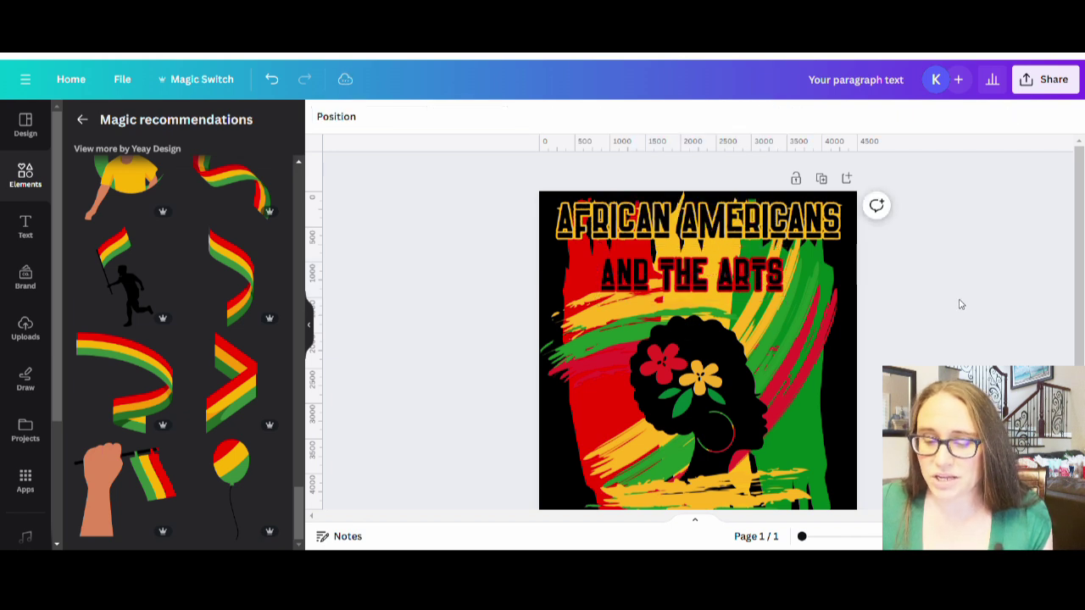
pyautogui.click(574, 234)
pyautogui.moveTo(574, 234); pyautogui.dragTo(557, 223)
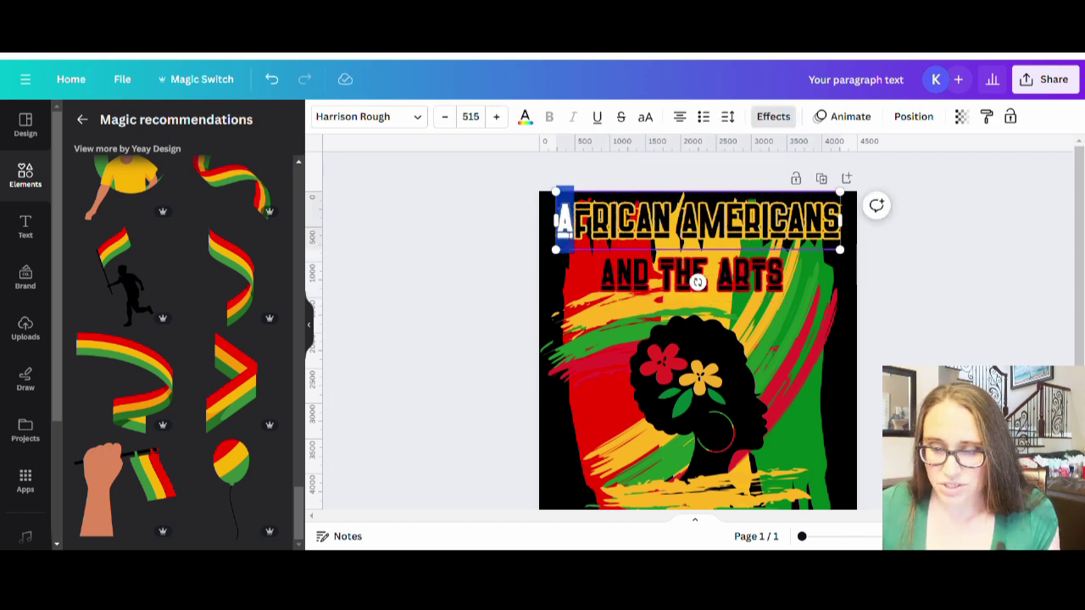
pyautogui.press('Escape')
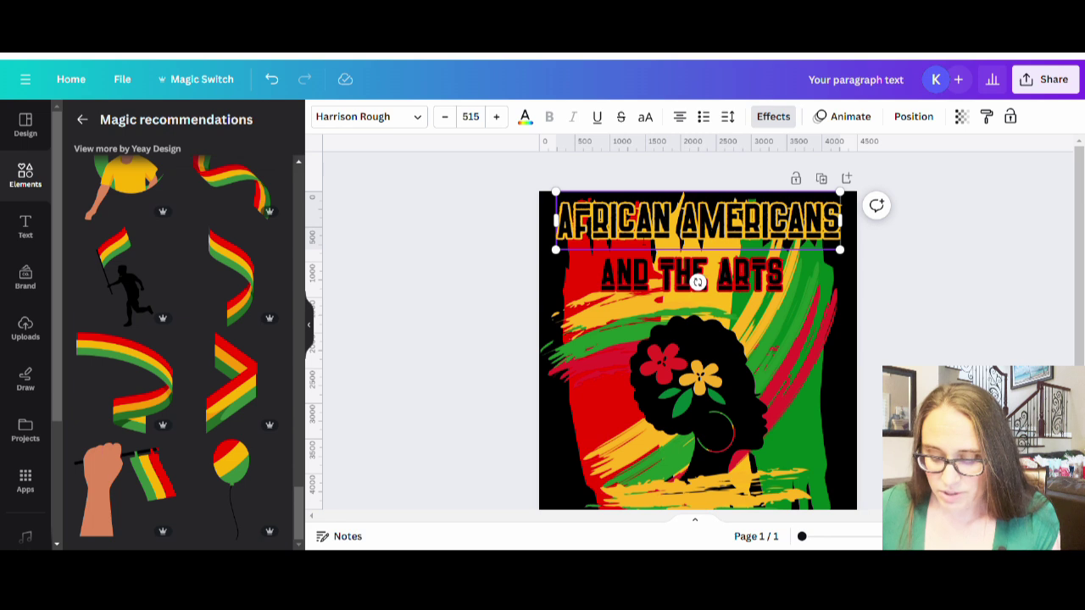
pyautogui.moveTo(635, 222); pyautogui.dragTo(655, 222)
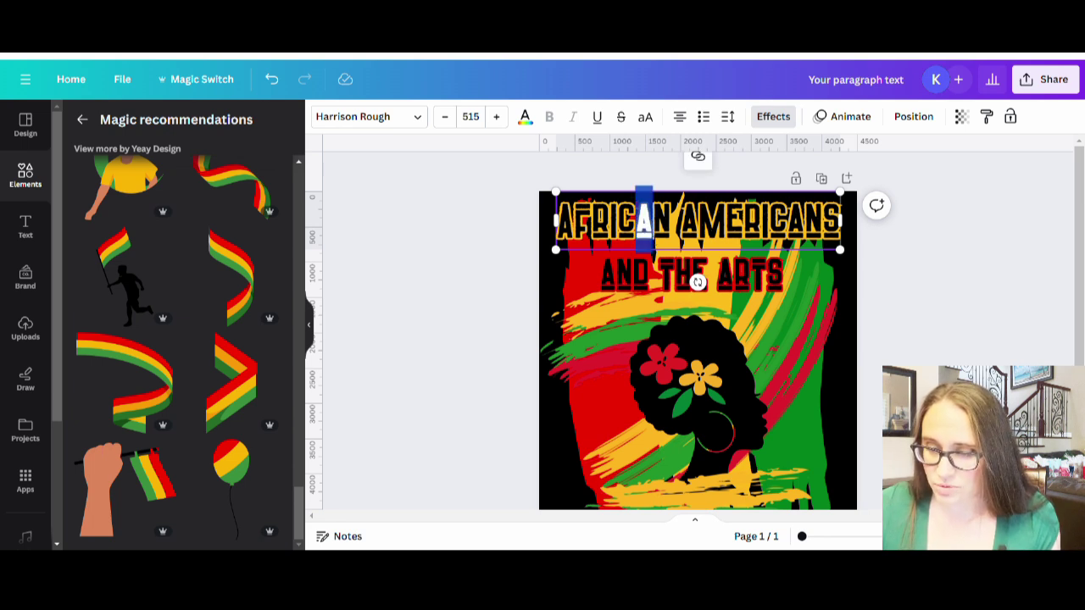
pyautogui.press('Escape')
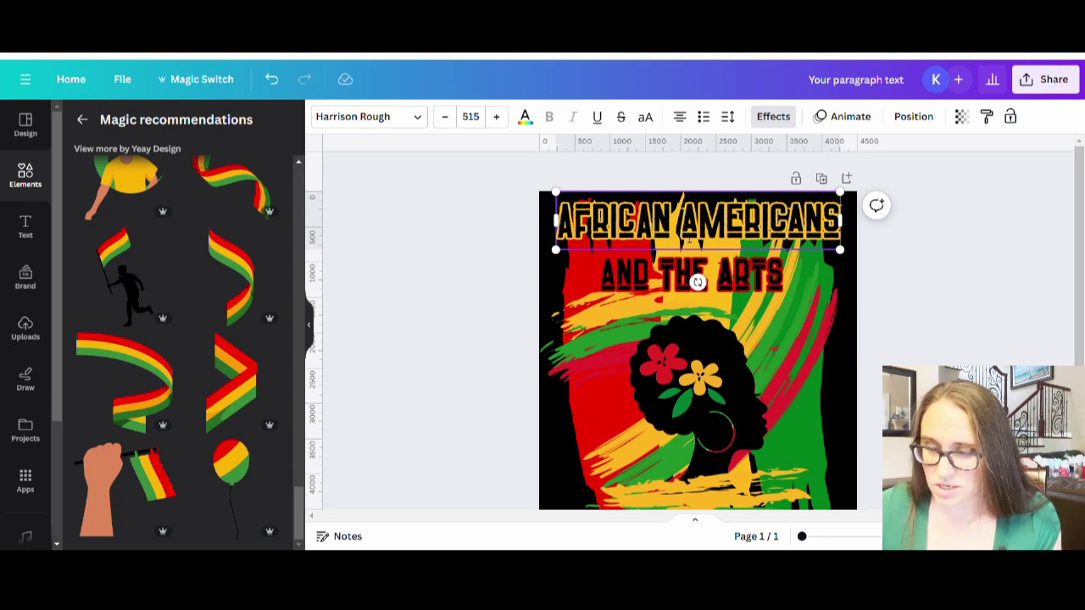
pyautogui.moveTo(683, 222); pyautogui.dragTo(697, 222)
pyautogui.press('Escape')
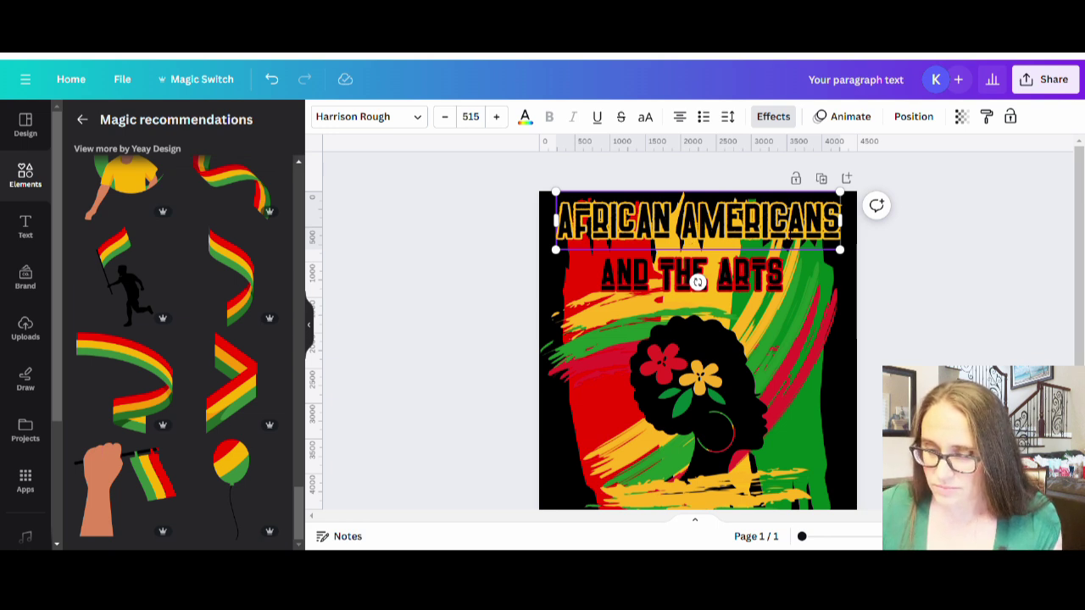
pyautogui.moveTo(787, 222); pyautogui.dragTo(835, 237)
pyautogui.press('Escape')
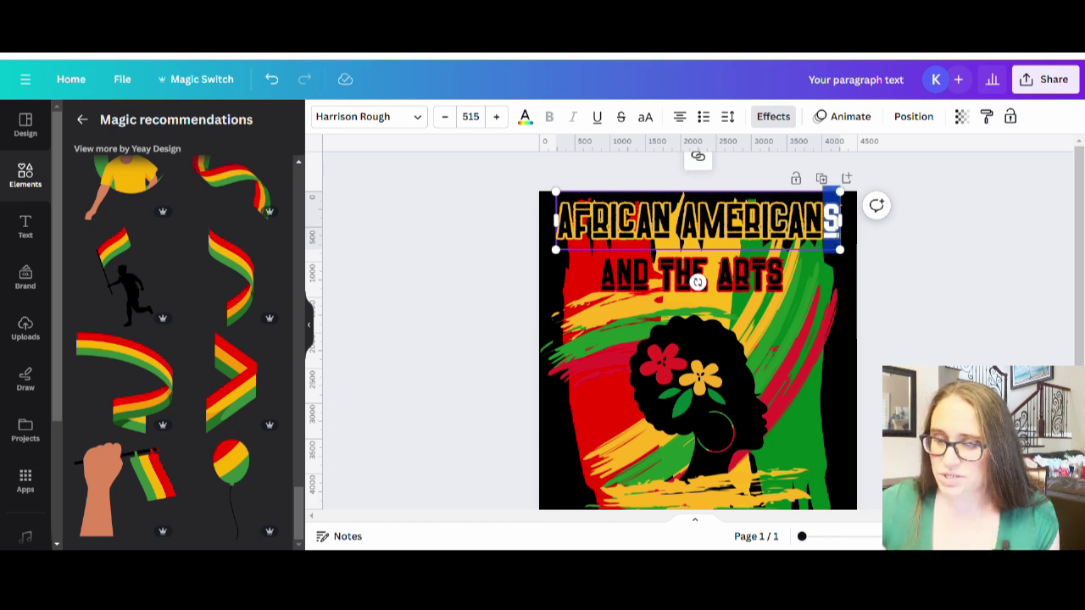
pyautogui.press('Escape')
pyautogui.click(904, 247)
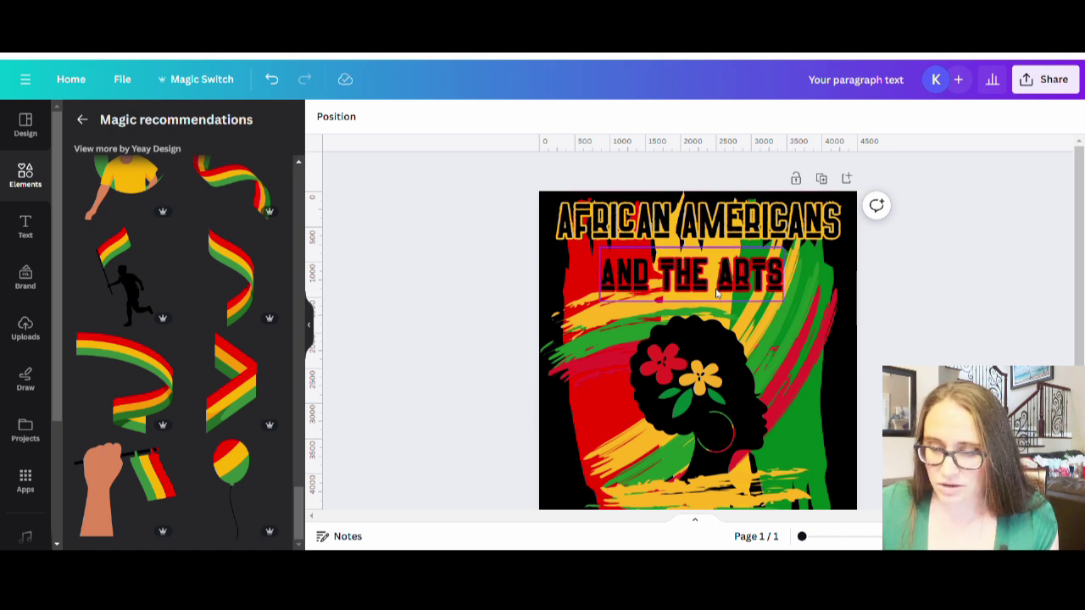
# Step: Examine the first and last letter shapes of the words in the "and the arts" line by highlighting single letters
pyautogui.click(624, 291)
pyautogui.doubleClick(607, 291)
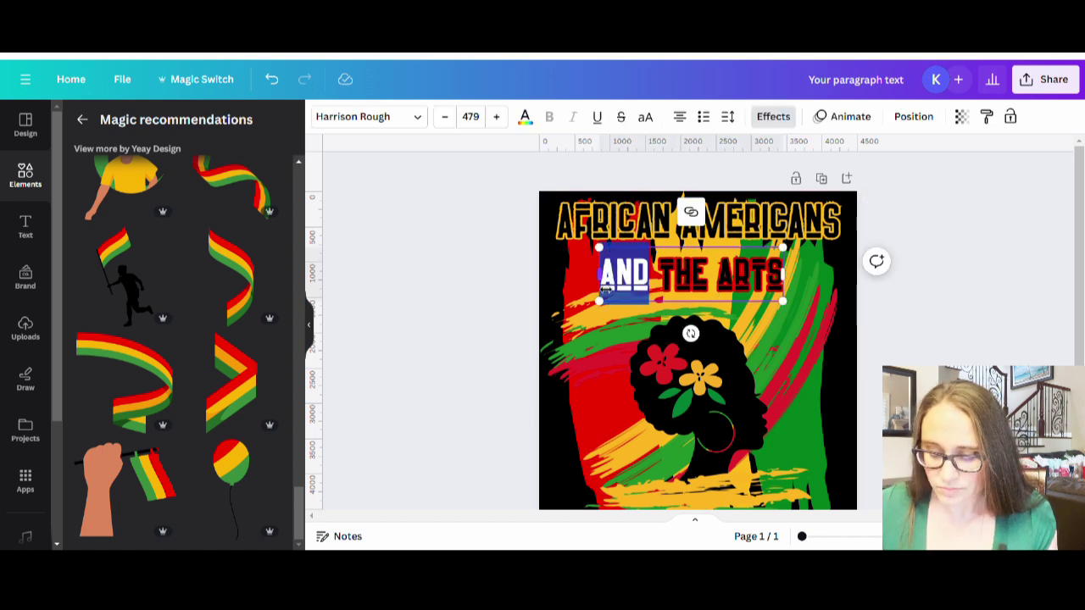
pyautogui.moveTo(618, 284); pyautogui.dragTo(599, 284)
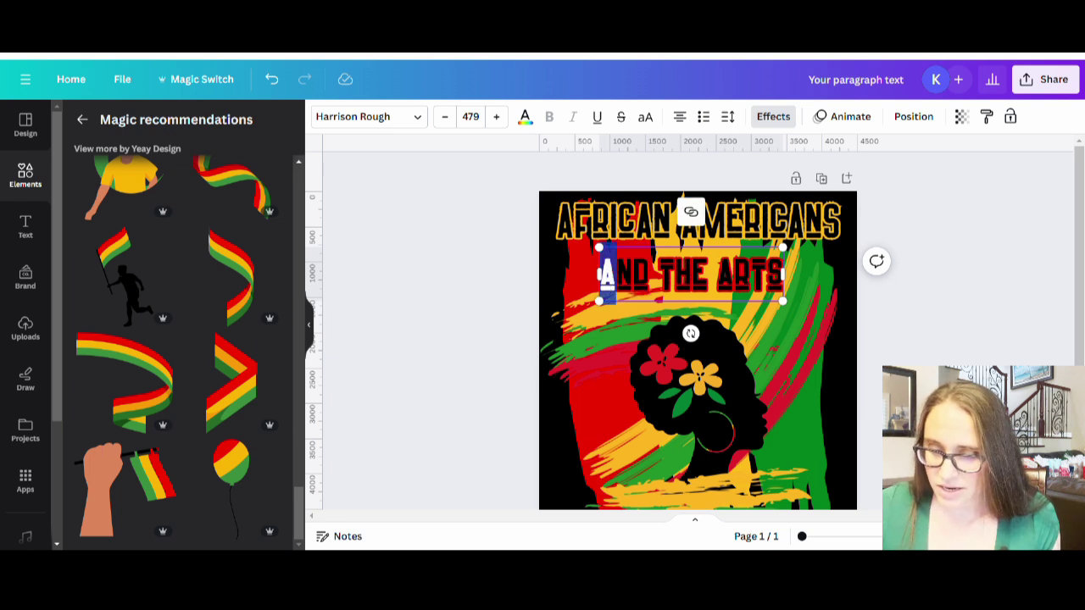
pyautogui.click(600, 284)
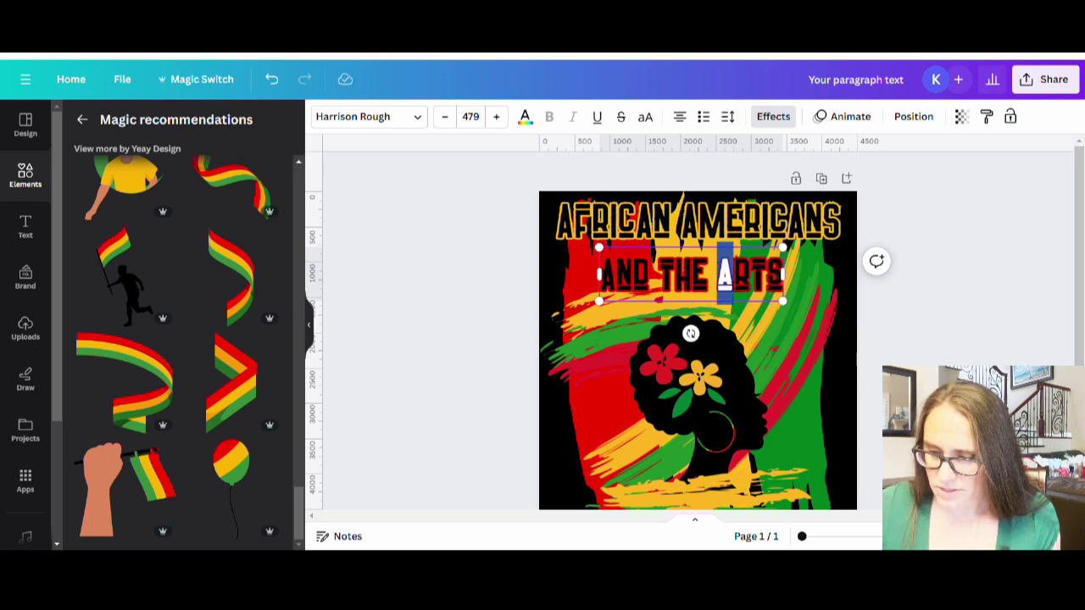
pyautogui.moveTo(766, 277); pyautogui.dragTo(786, 283)
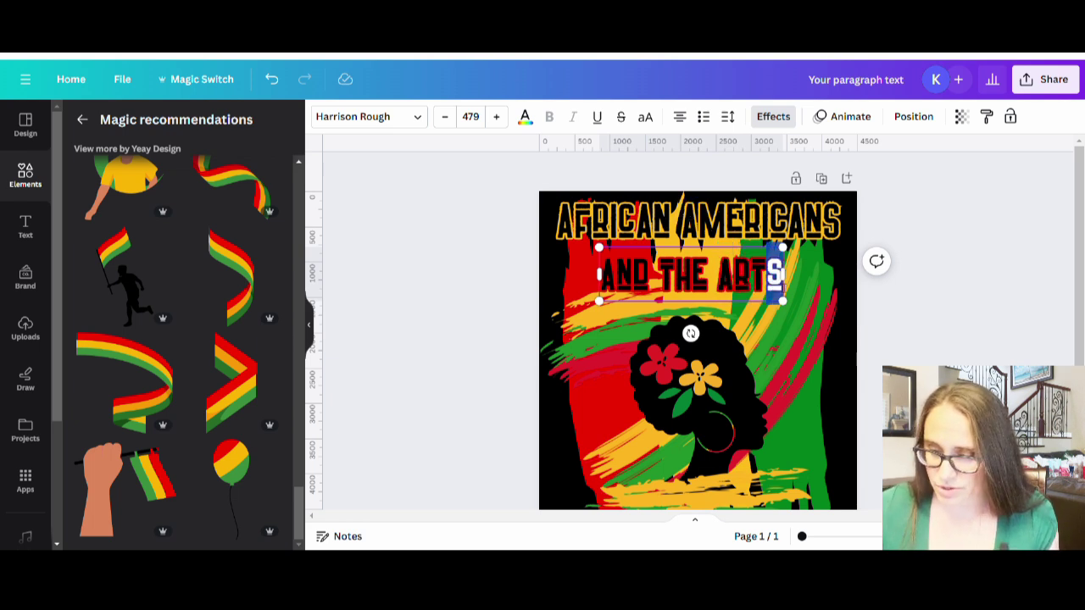
pyautogui.press('Escape')
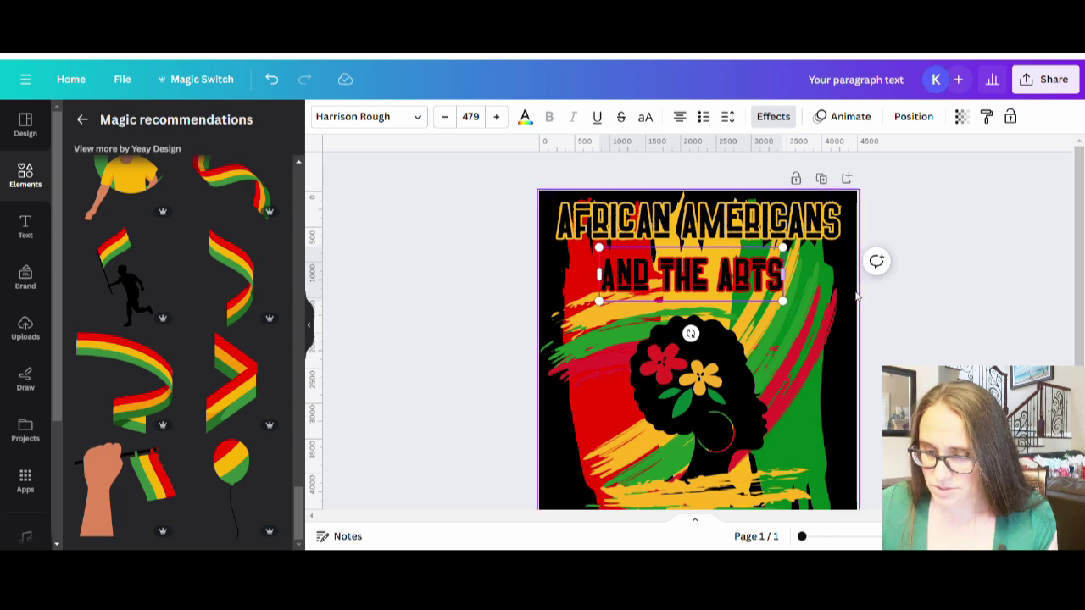
pyautogui.press('Escape')
# Step: Enlarge the "and the arts" line to size 628 and centre it closely beneath "African Americans"
pyautogui.click(757, 294)
pyautogui.moveTo(784, 302); pyautogui.dragTo(885, 339)
pyautogui.click(885, 339)
pyautogui.moveTo(756, 301); pyautogui.dragTo(737, 283)
pyautogui.click(913, 316)
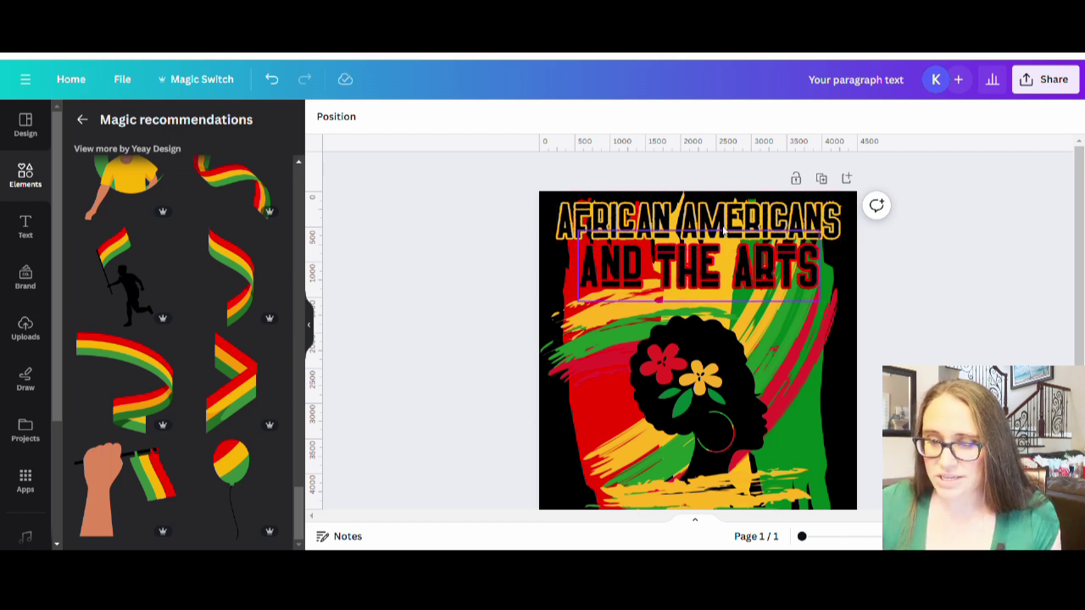
# Step: Fine-tune the outline thickness of the "African Americans" line
pyautogui.click(786, 227)
pyautogui.click(772, 118)
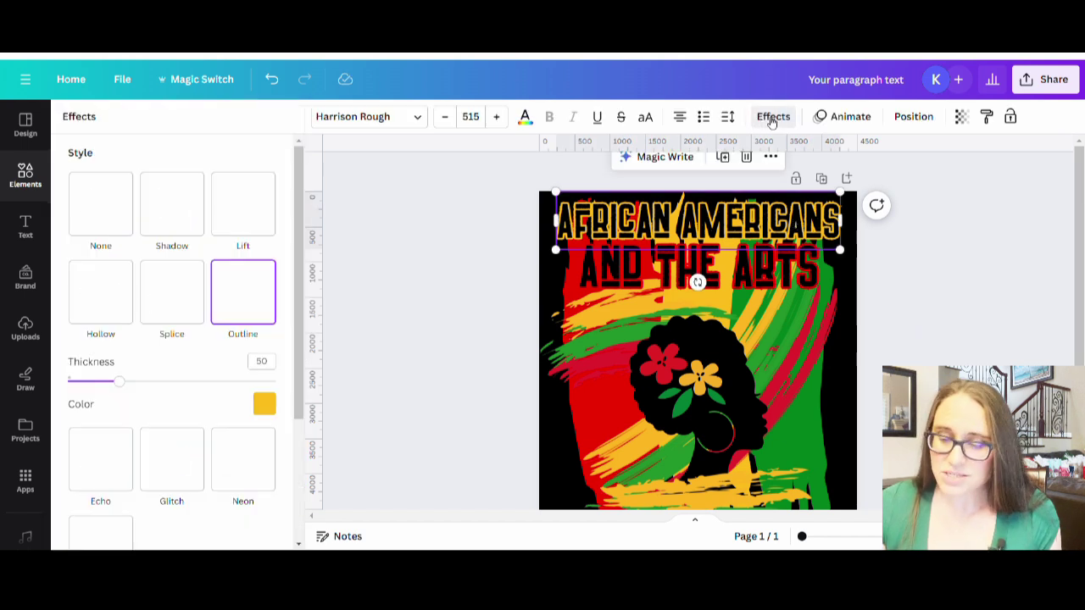
pyautogui.moveTo(128, 387)
pyautogui.mouseDown()
pyautogui.moveTo(196, 389)
pyautogui.moveTo(81, 386)
pyautogui.moveTo(149, 385)
pyautogui.moveTo(116, 383)
pyautogui.mouseUp()
pyautogui.press('Tab')
pyautogui.click(933, 347)
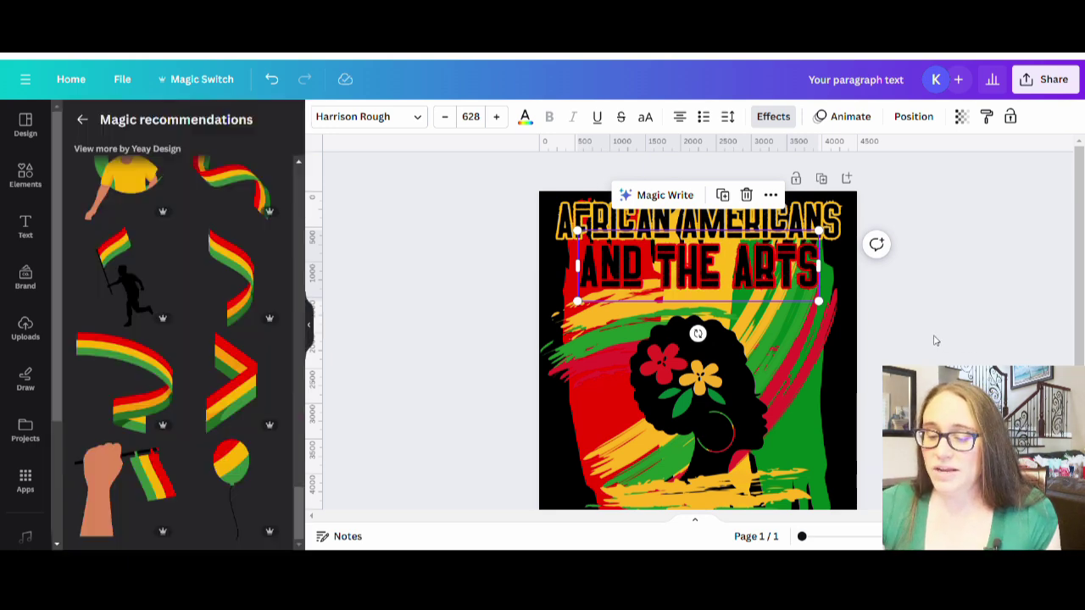
# Step: Add the two-line text "Black History" / "Month 2024" and move it down over the brush strokes near the page's lower edge
pyautogui.scroll(-1, 903, 280)
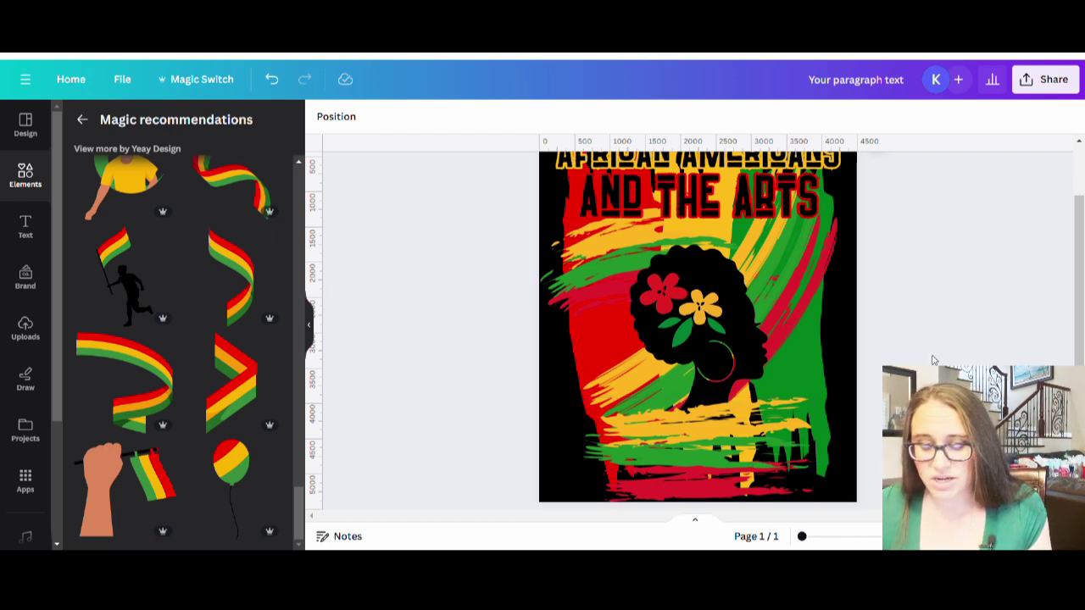
pyautogui.press('t')
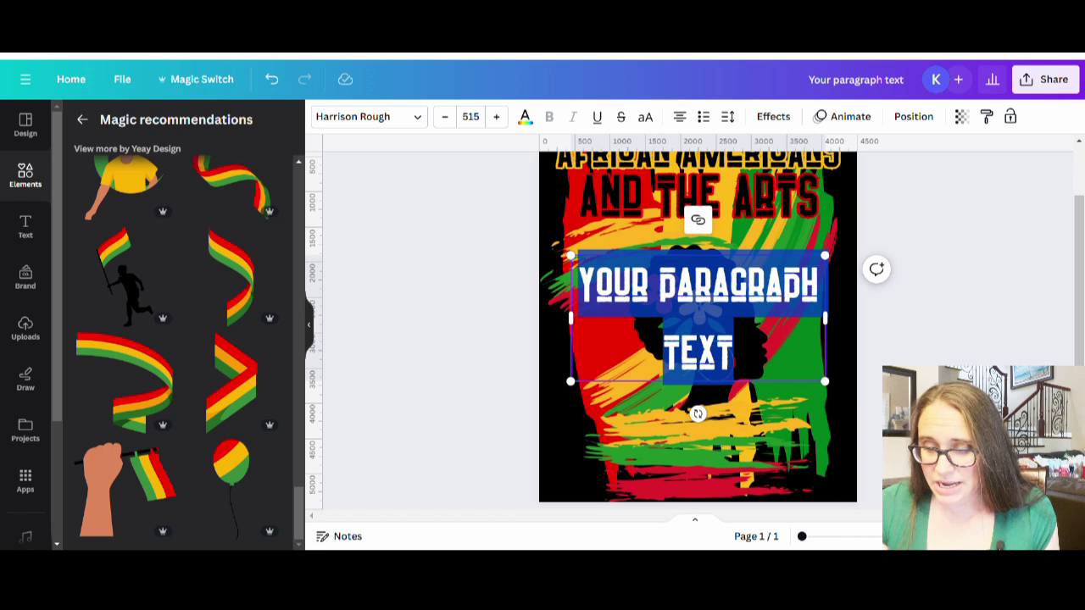
pyautogui.press('BackSpace')
pyautogui.write('BLACK ARTIST')
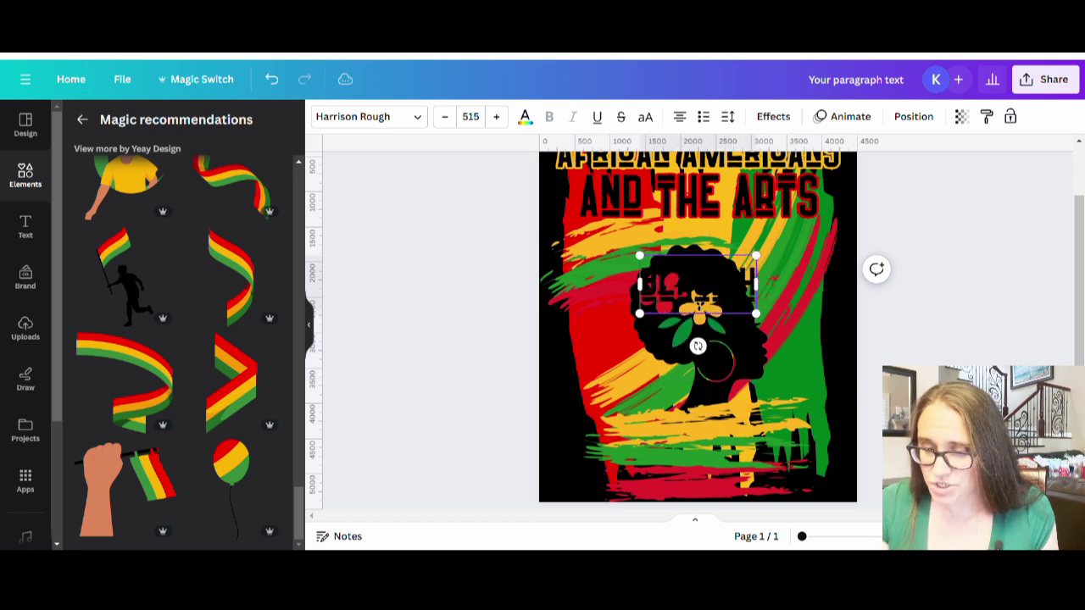
pyautogui.write('ORY')
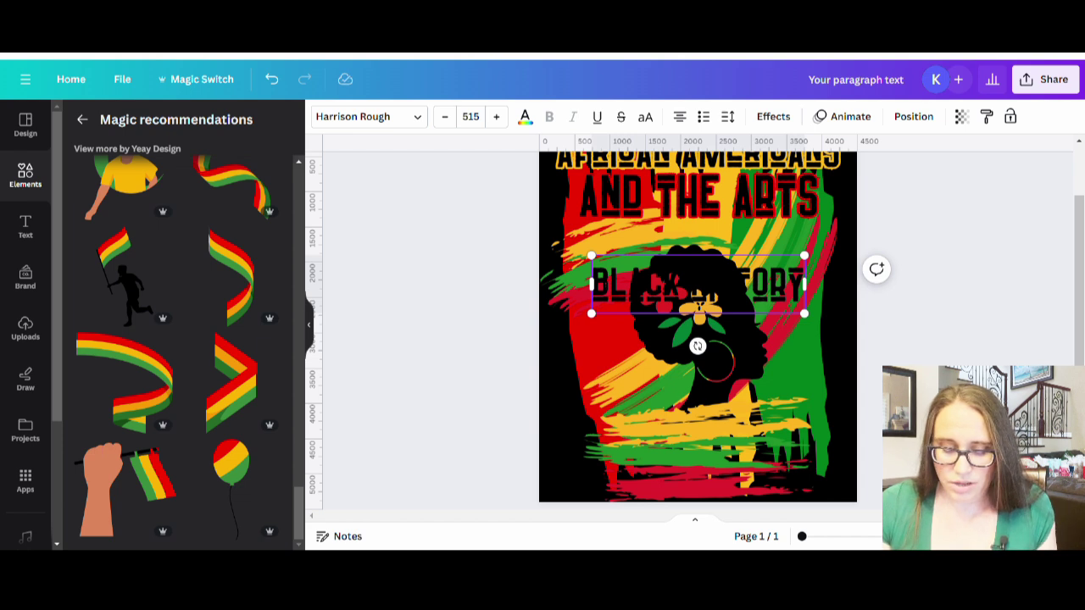
pyautogui.press('Return')
pyautogui.write('MONTH 2')
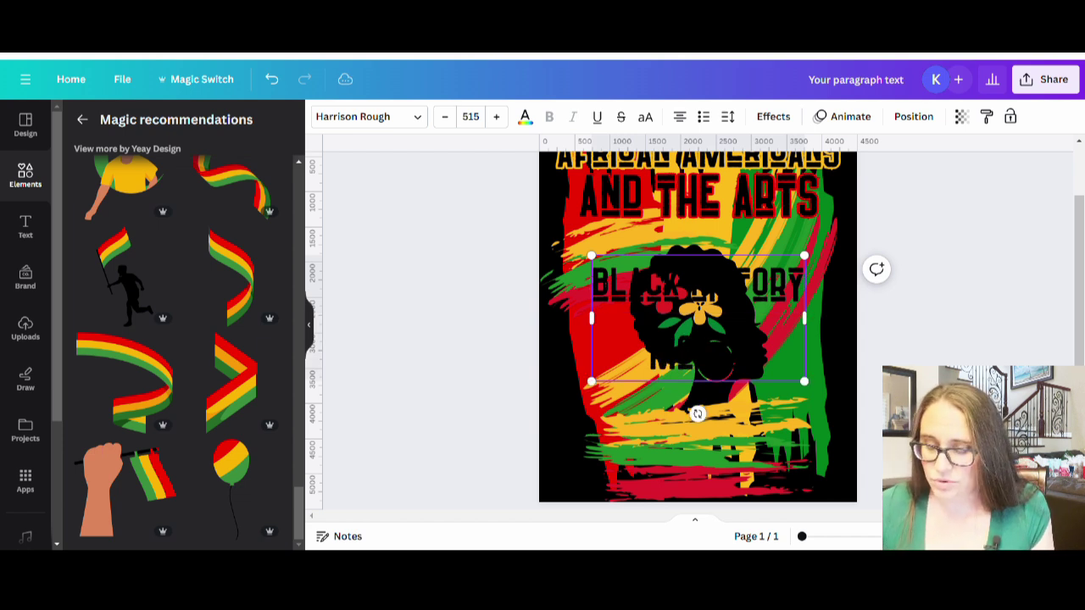
pyautogui.write('024')
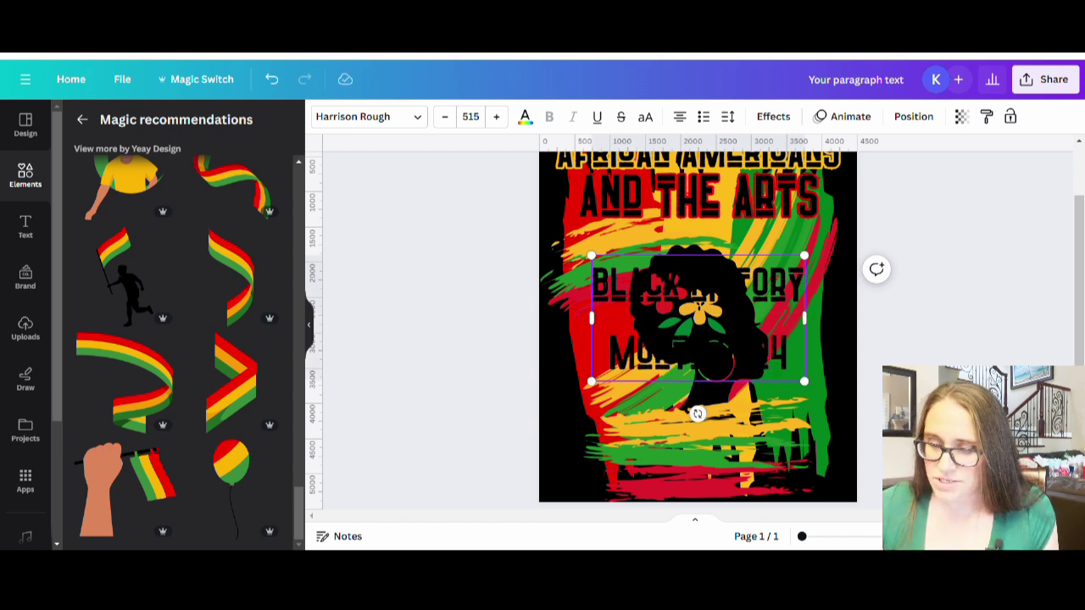
pyautogui.press('Escape')
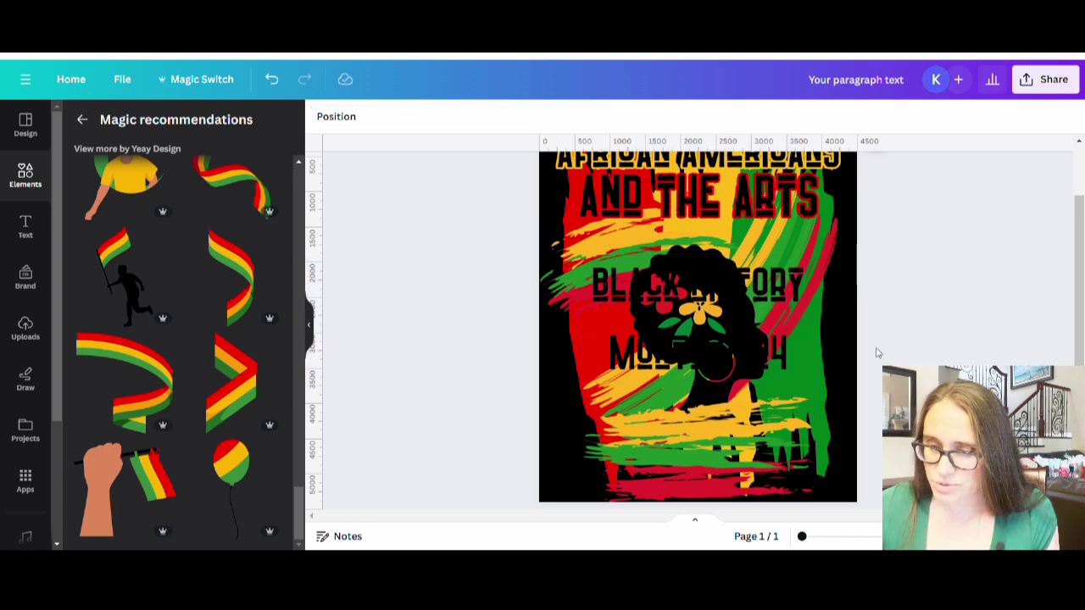
pyautogui.moveTo(785, 347); pyautogui.dragTo(791, 451)
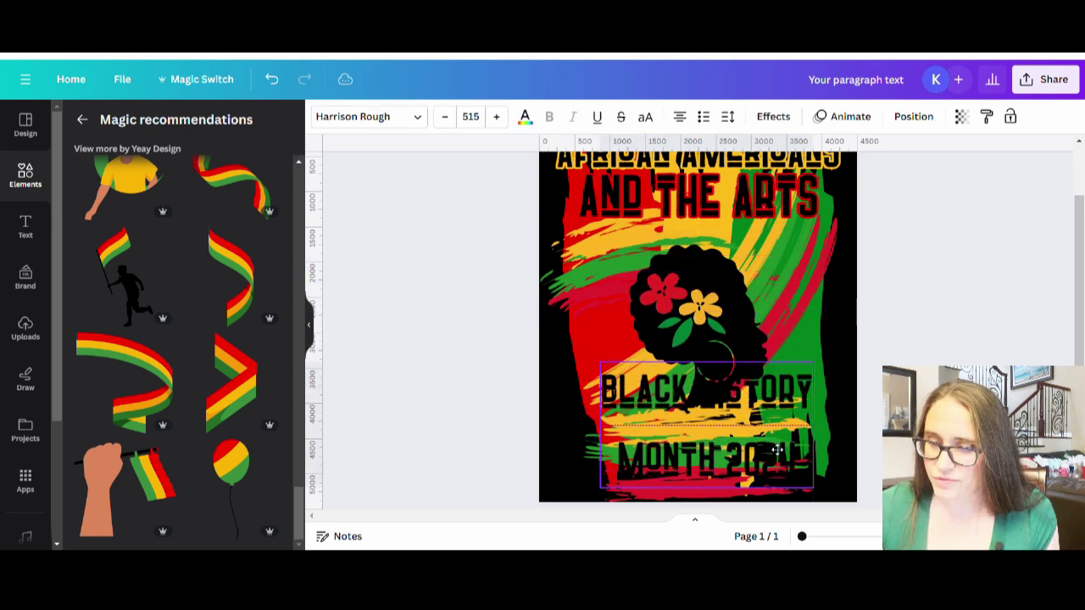
# Step: Apply an Outline effect to the "Black History Month 2024" text and colour the outline the document's brighter yellow
pyautogui.click(773, 116)
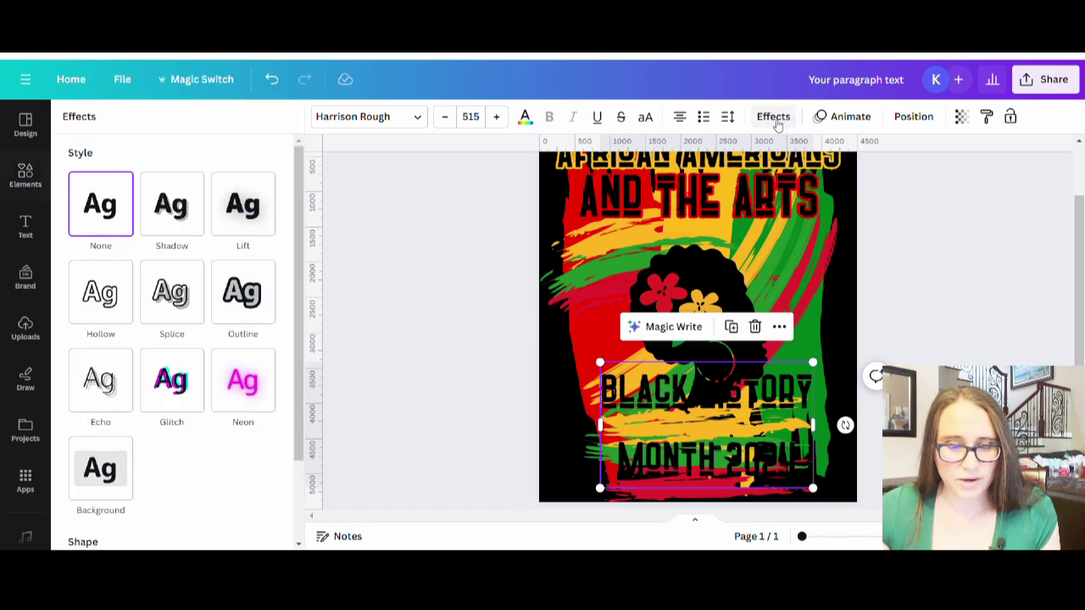
pyautogui.click(248, 317)
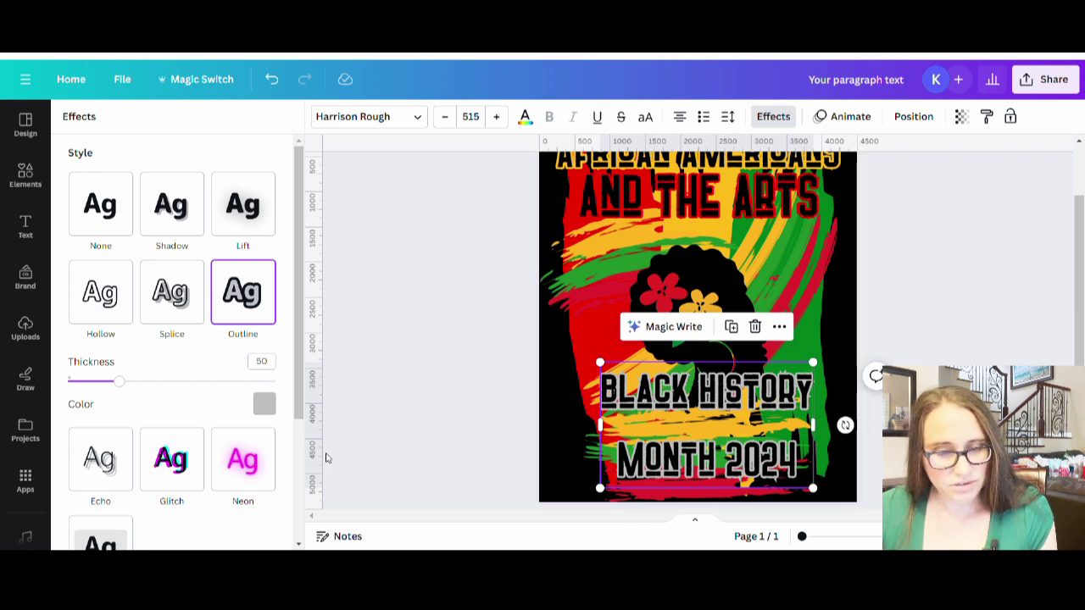
pyautogui.click(264, 406)
pyautogui.click(112, 283)
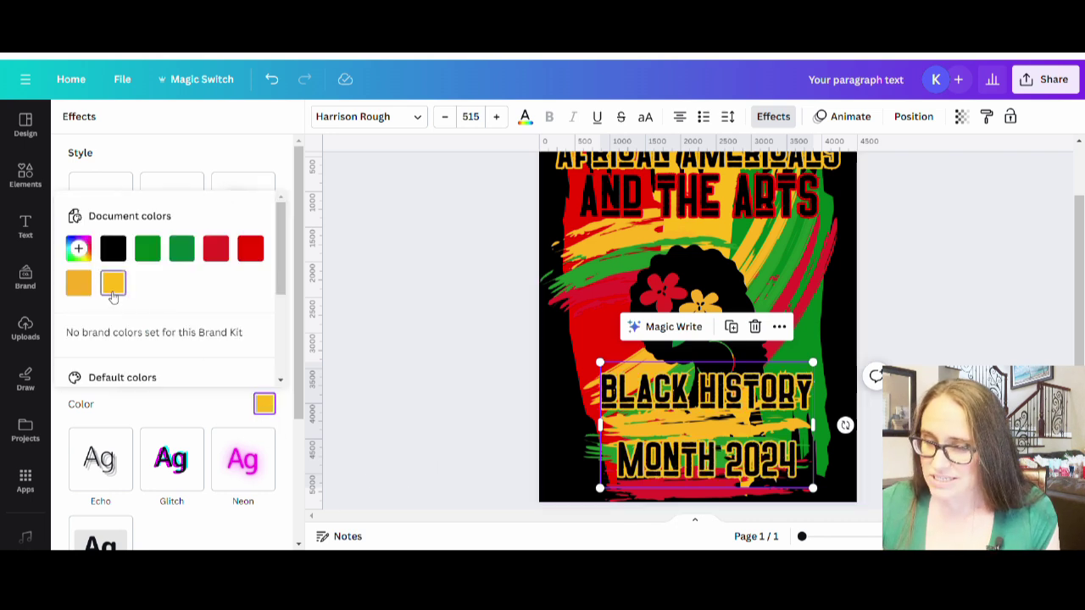
pyautogui.click(966, 262)
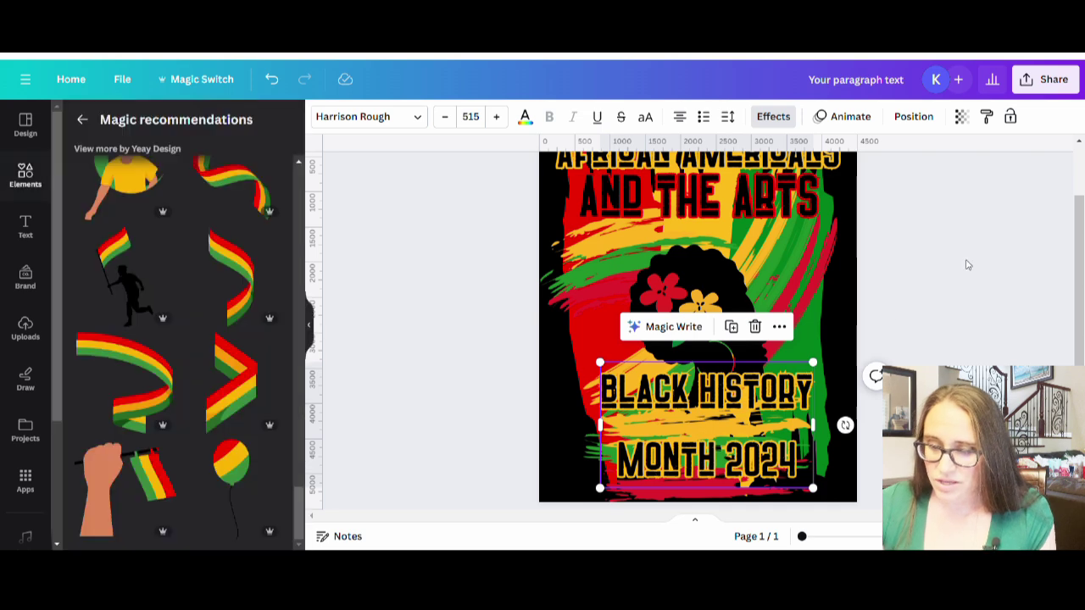
# Step: Search the fonts for "grunge" and set the "Black History Month 2024" text in Hertical Texture
pyautogui.click(754, 432)
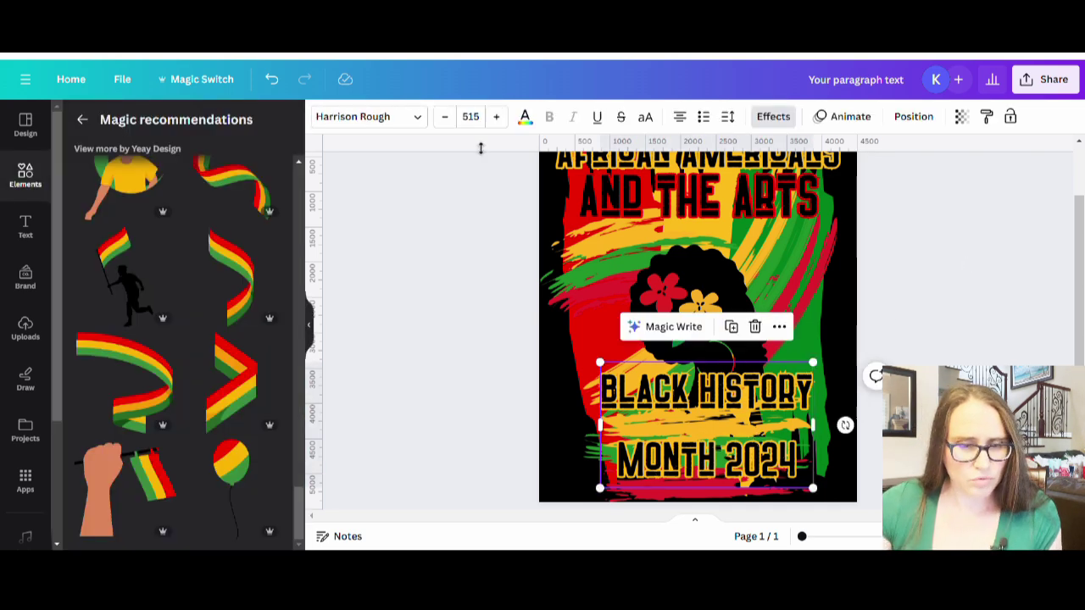
pyautogui.click(386, 123)
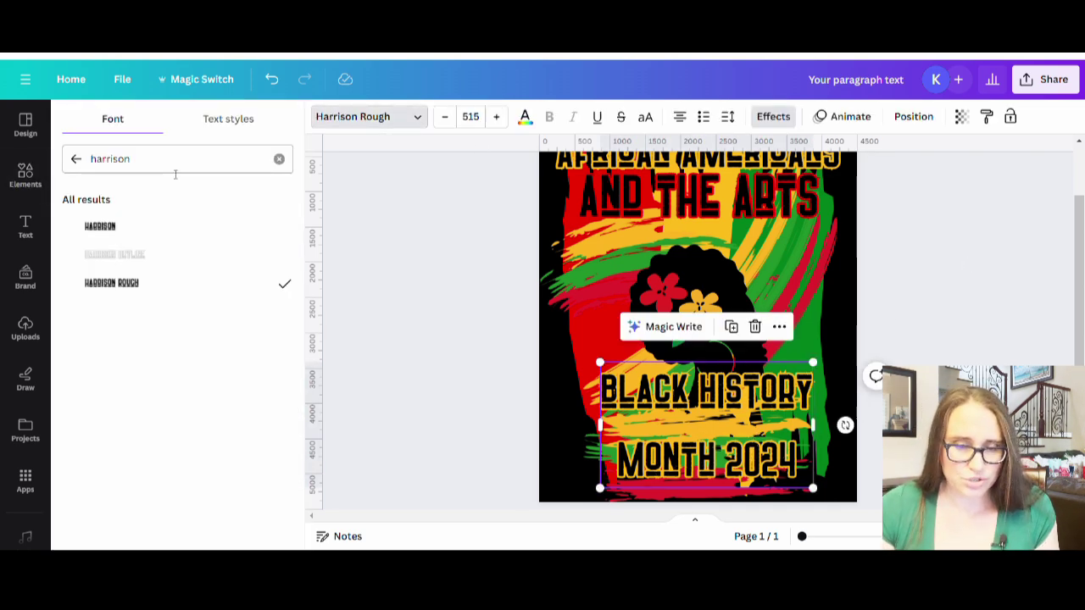
pyautogui.click(153, 159)
pyautogui.write('grun')
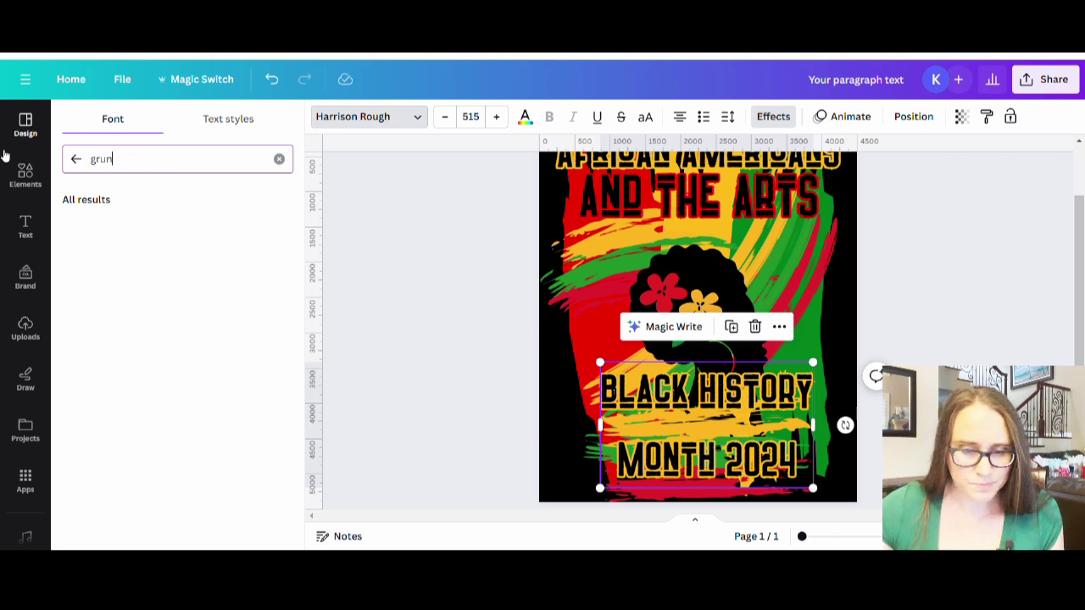
pyautogui.write('ge')
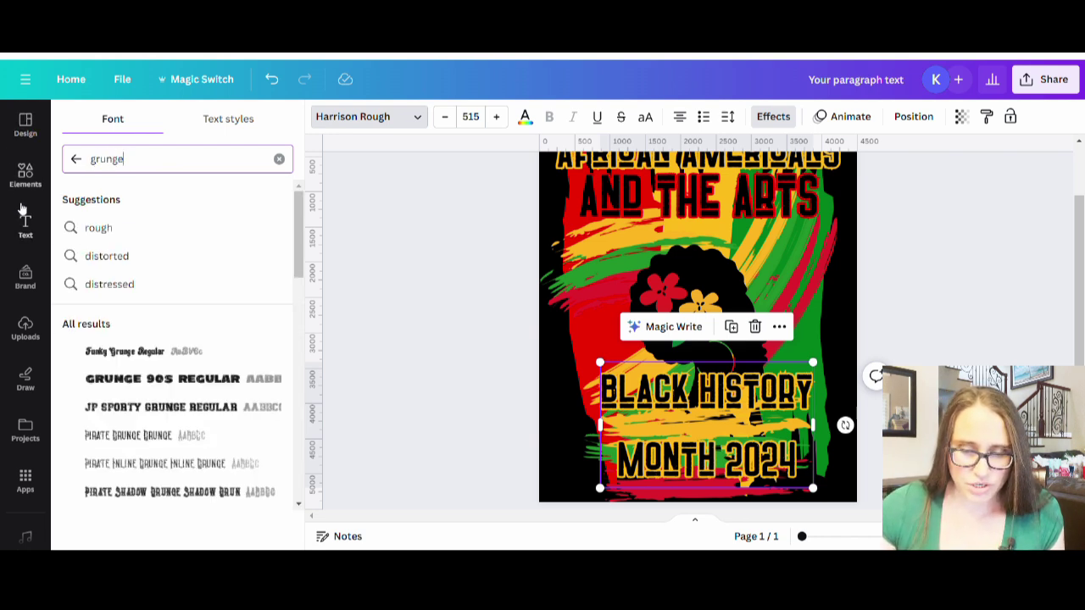
pyautogui.scroll(-2, 170, 255)
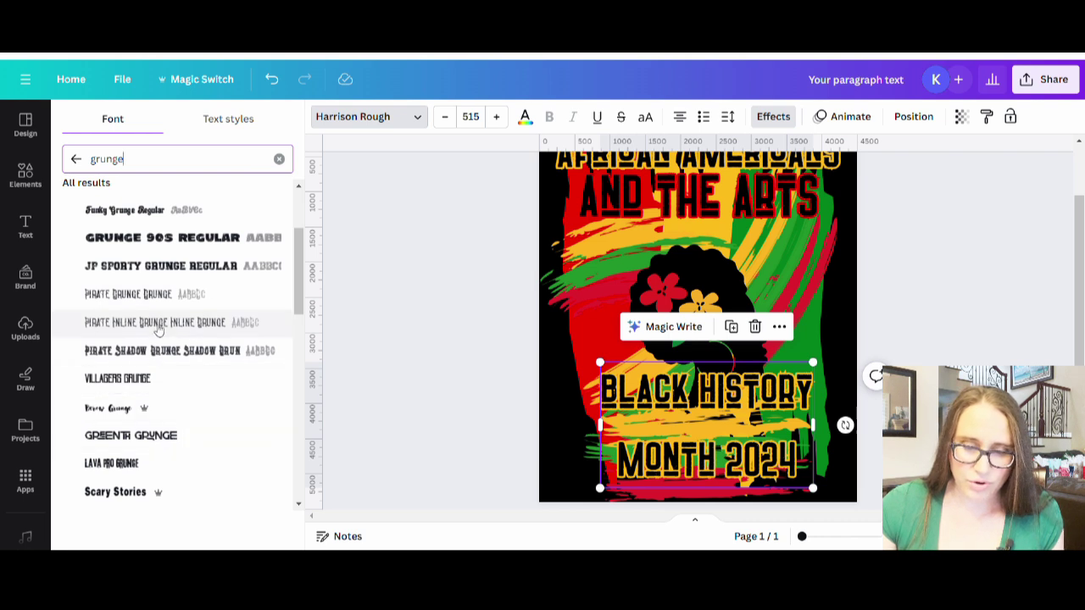
pyautogui.scroll(-3, 174, 329)
pyautogui.scroll(-1, 180, 285)
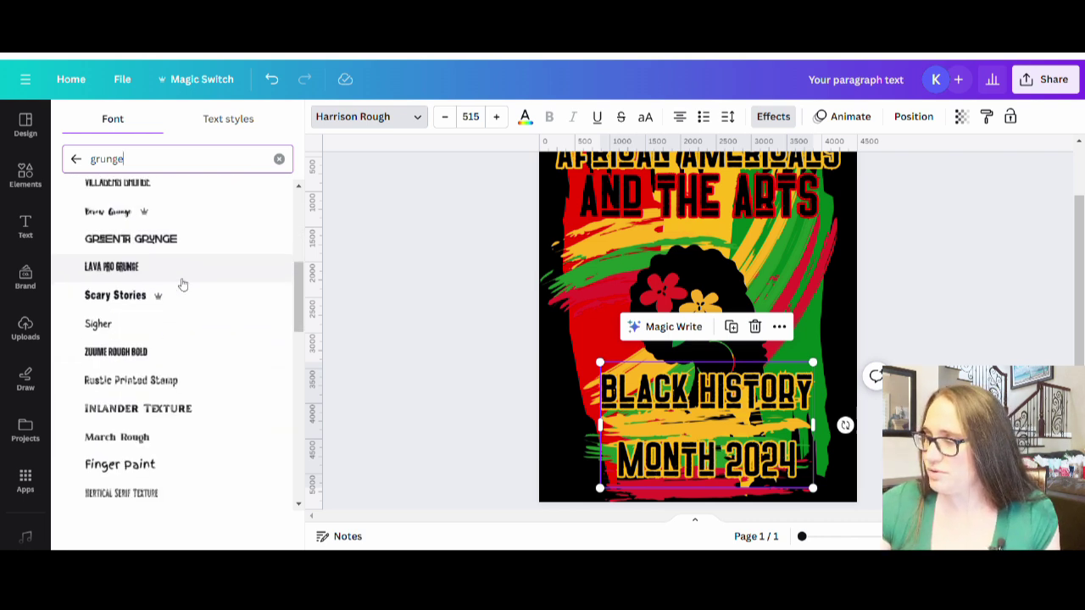
pyautogui.scroll(-1, 174, 296)
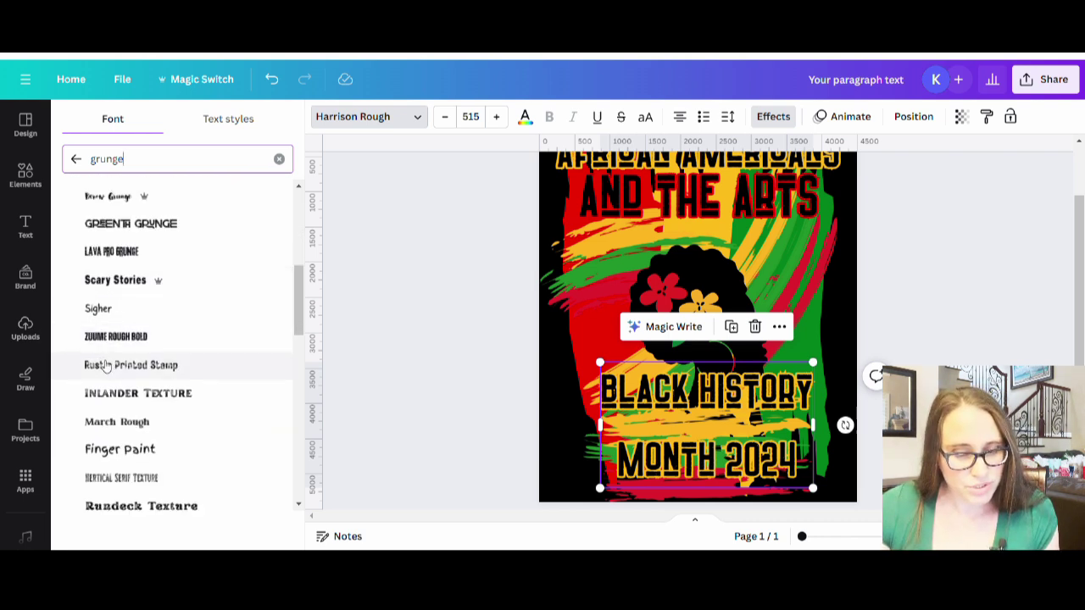
pyautogui.scroll(-1, 175, 415)
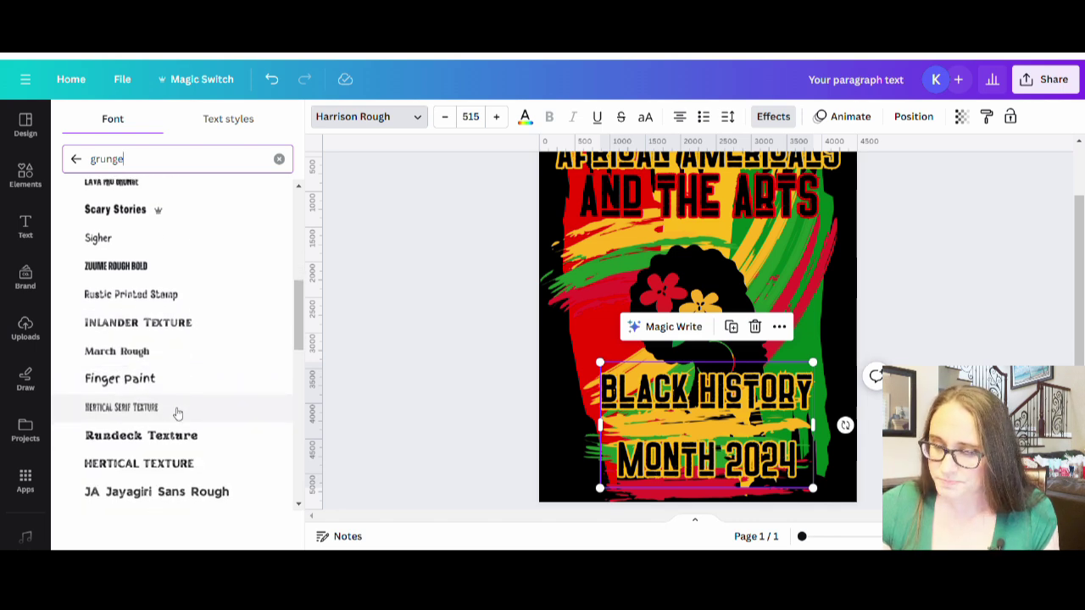
pyautogui.click(140, 463)
# Step: Resize the "Black History Month 2024" text to size 359 on two lines and move it down beneath the afro silhouette
pyautogui.scroll(-2, 737, 236)
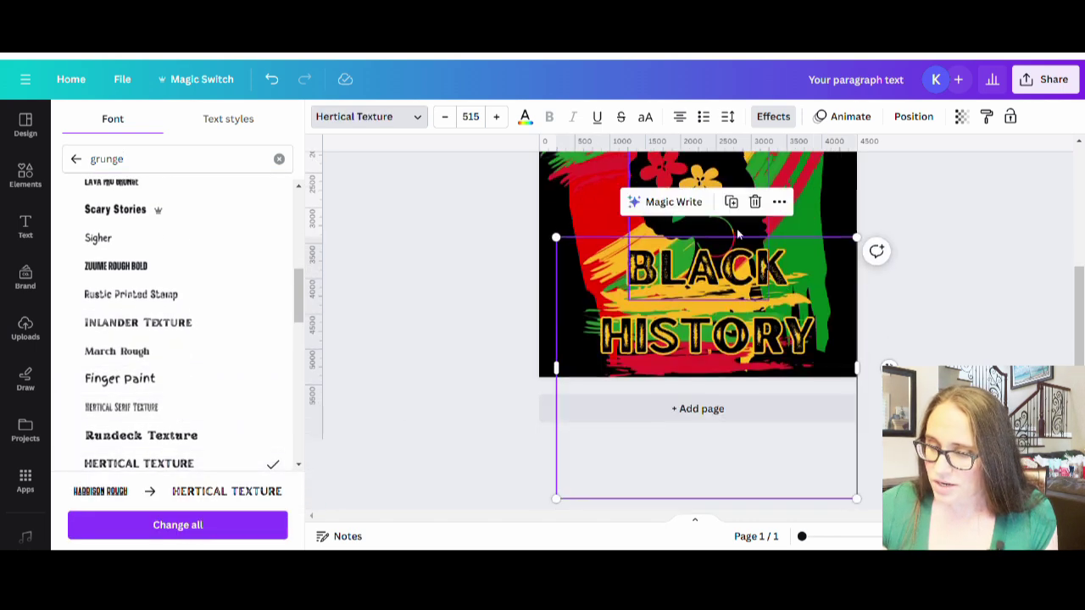
pyautogui.moveTo(866, 379); pyautogui.dragTo(988, 373)
pyautogui.moveTo(989, 434); pyautogui.dragTo(865, 404)
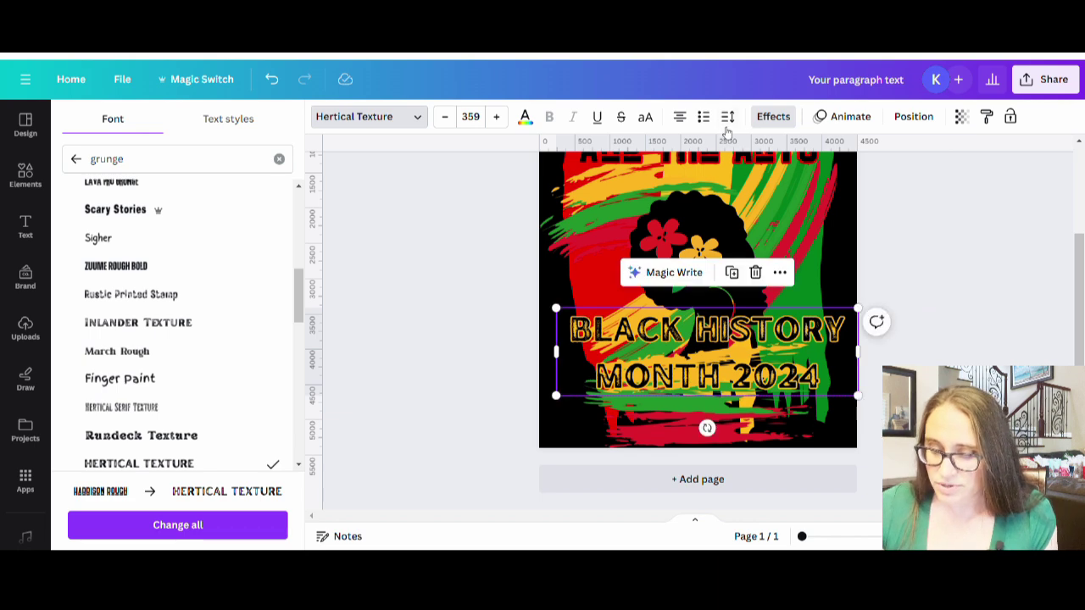
pyautogui.moveTo(778, 336); pyautogui.dragTo(768, 356)
pyautogui.click(769, 356)
pyautogui.moveTo(708, 390); pyautogui.dragTo(707, 408)
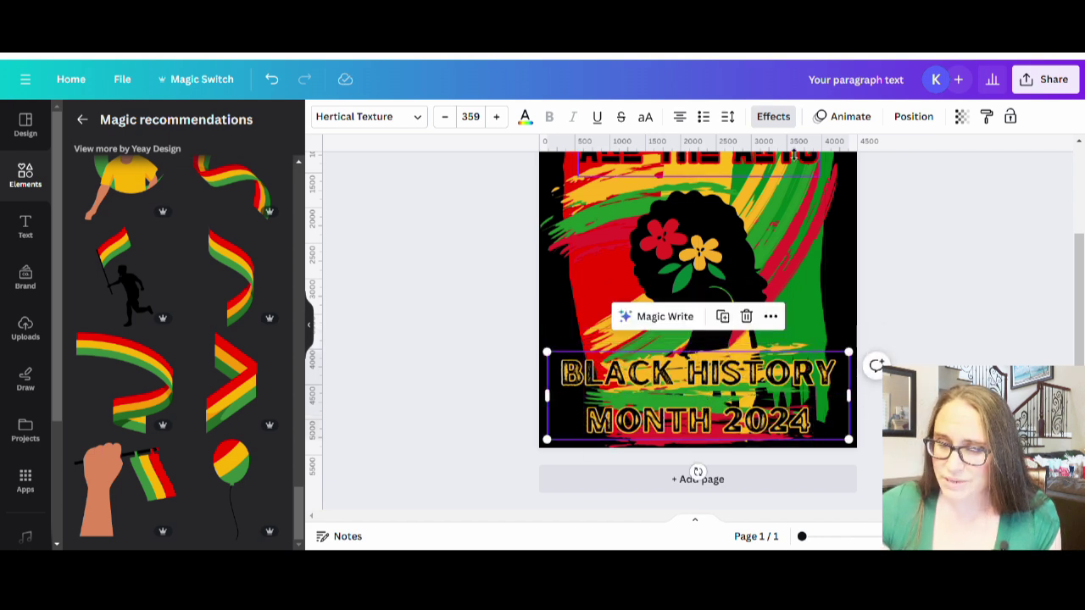
# Step: Tighten the line spacing of "Black History Month 2024" to 0.94 and move the text down close to the page's lower edge
pyautogui.click(729, 119)
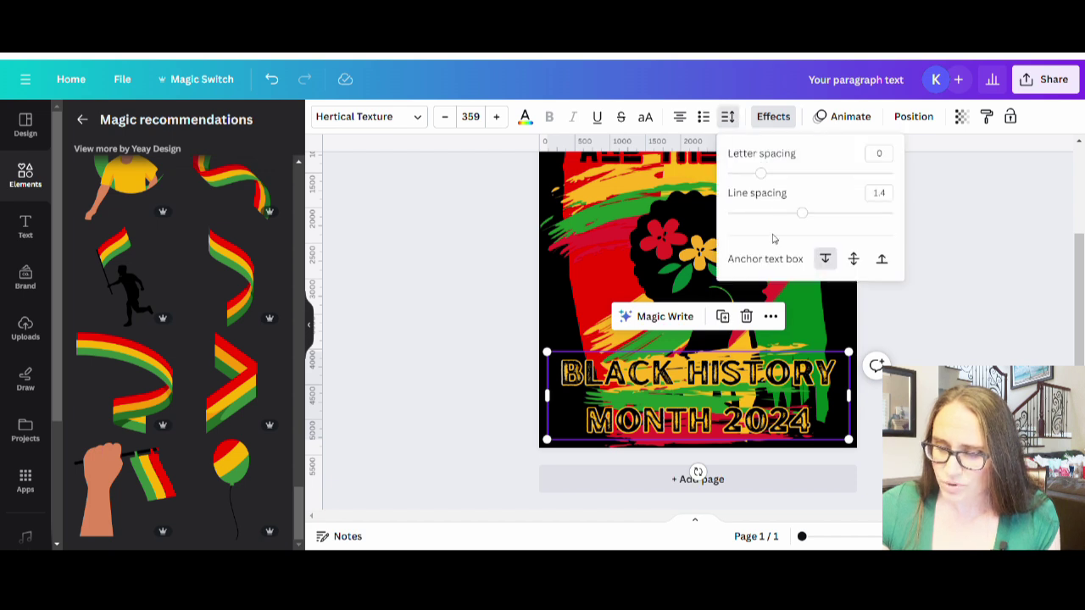
pyautogui.moveTo(797, 218); pyautogui.dragTo(767, 217)
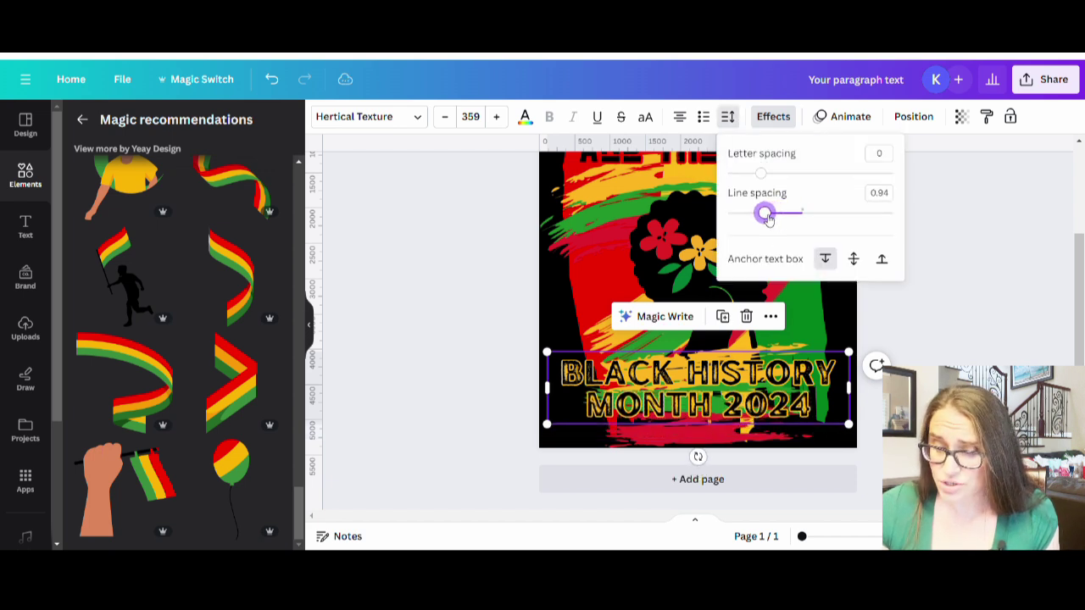
pyautogui.click(956, 326)
pyautogui.moveTo(788, 396); pyautogui.dragTo(789, 412)
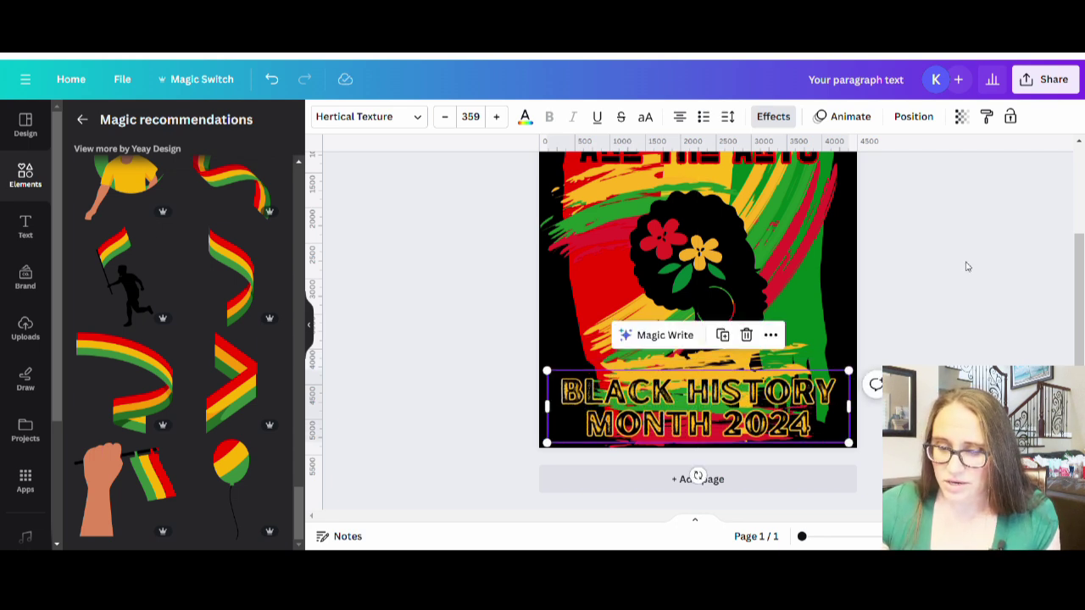
# Step: Set the outline thickness of the "Black History Month 2024" text to 118
pyautogui.click(773, 118)
pyautogui.moveTo(119, 383); pyautogui.dragTo(193, 384)
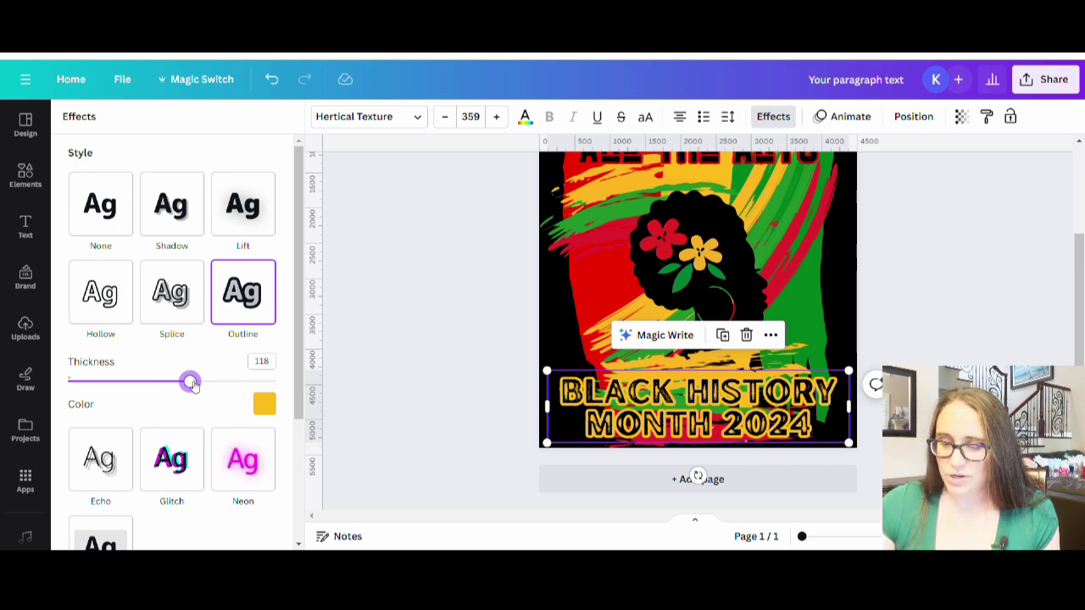
pyautogui.click(907, 308)
pyautogui.scroll(2, 926, 346)
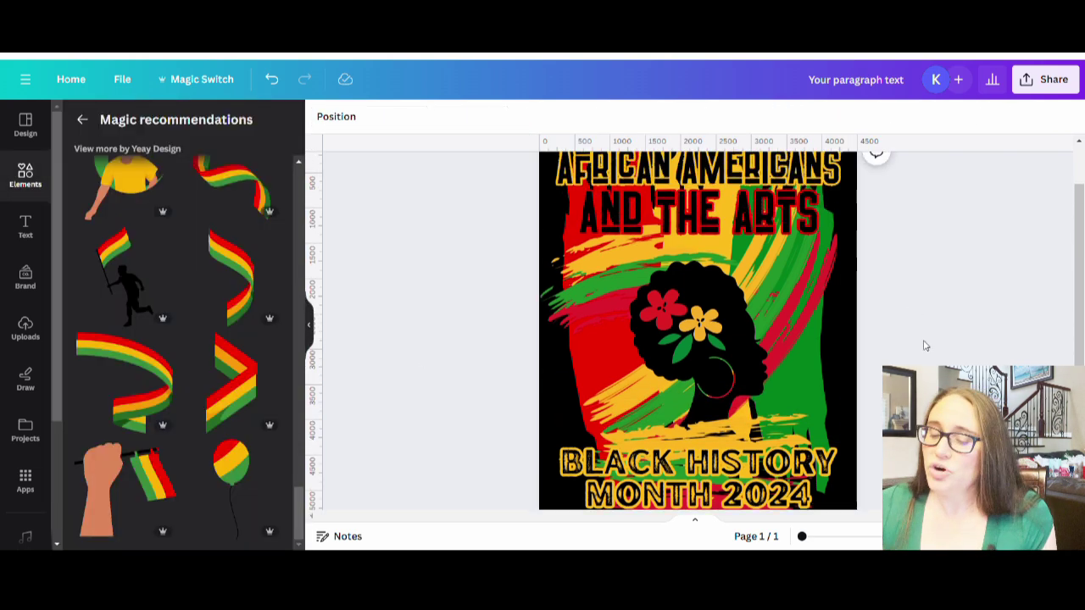
pyautogui.scroll(1, 927, 345)
pyautogui.scroll(-3, 924, 339)
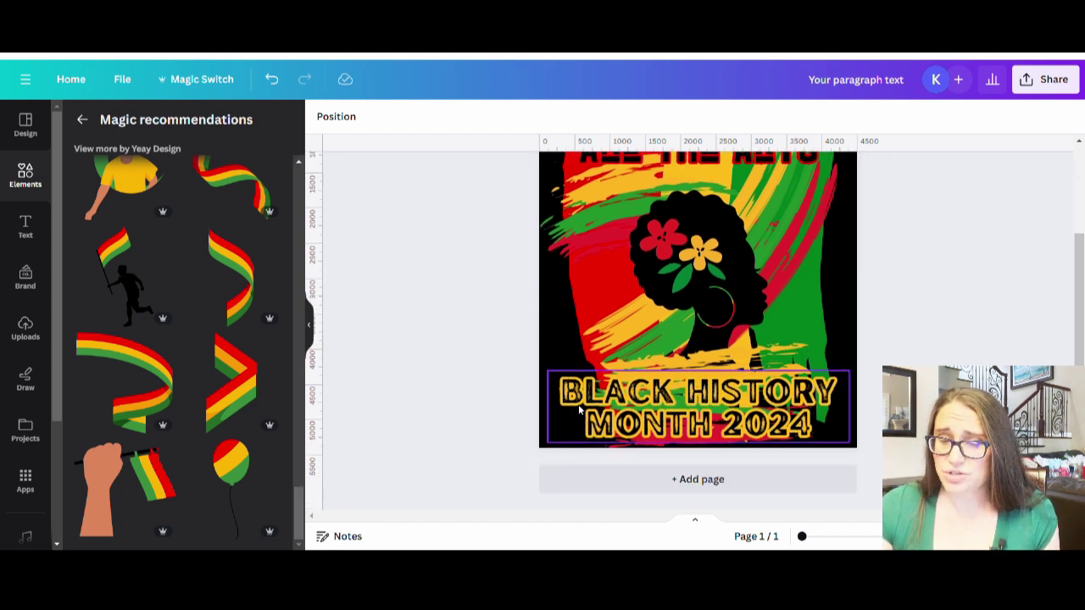
# Step: Swap the colours of "Black History Month 2024": fill the letters with the document's brighter yellow and make the outline black
pyautogui.click(731, 415)
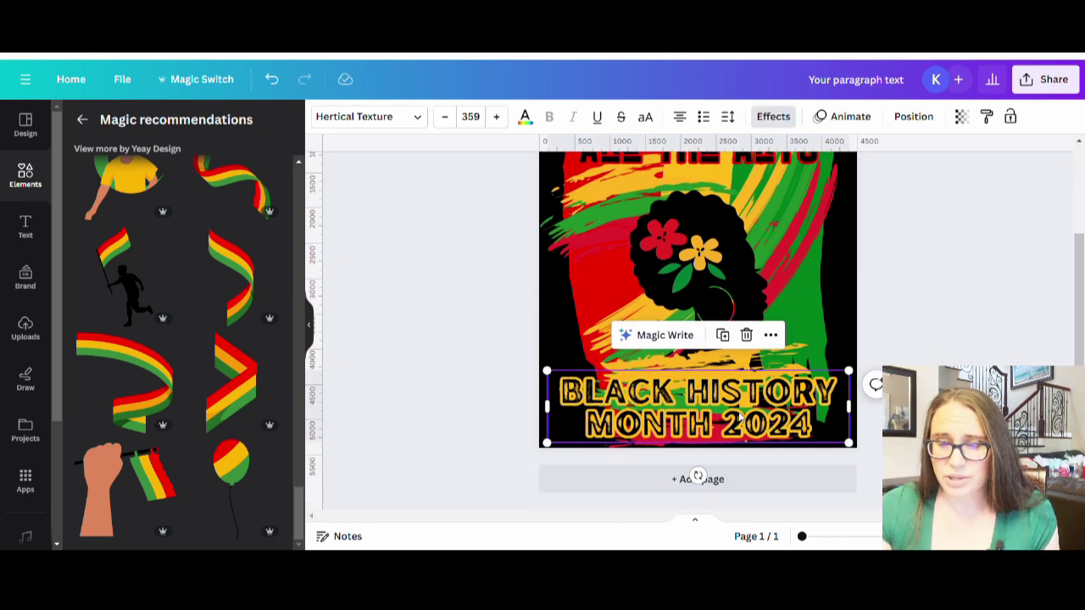
pyautogui.click(524, 116)
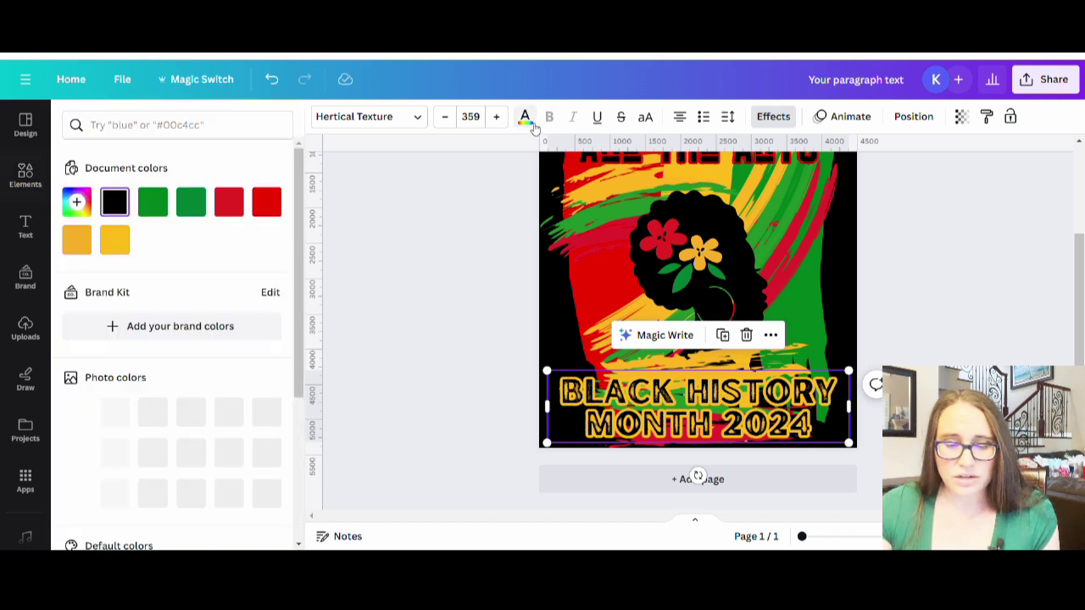
pyautogui.click(115, 241)
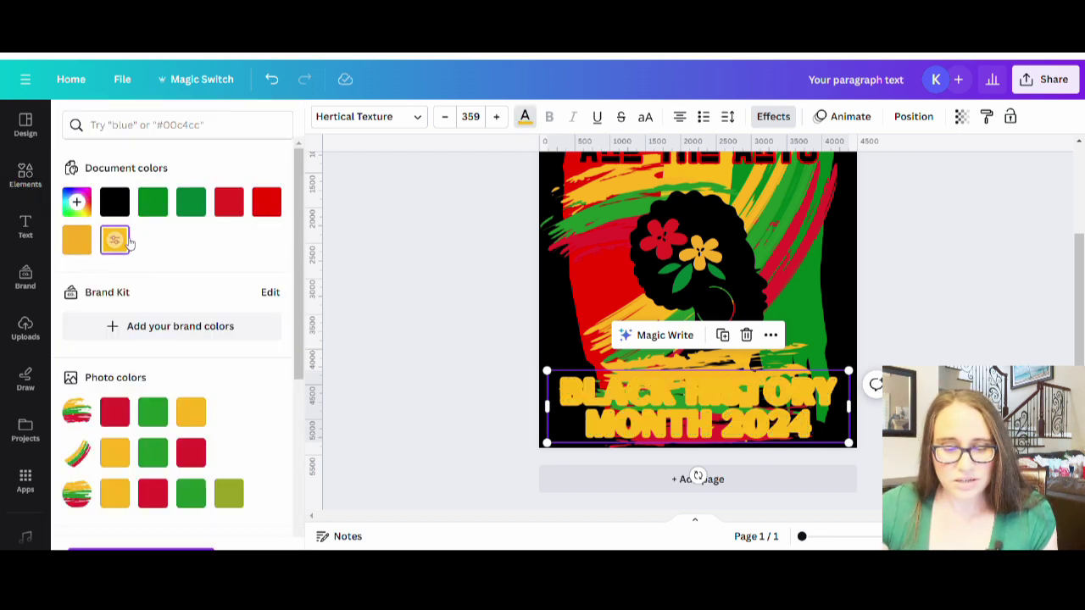
pyautogui.click(773, 116)
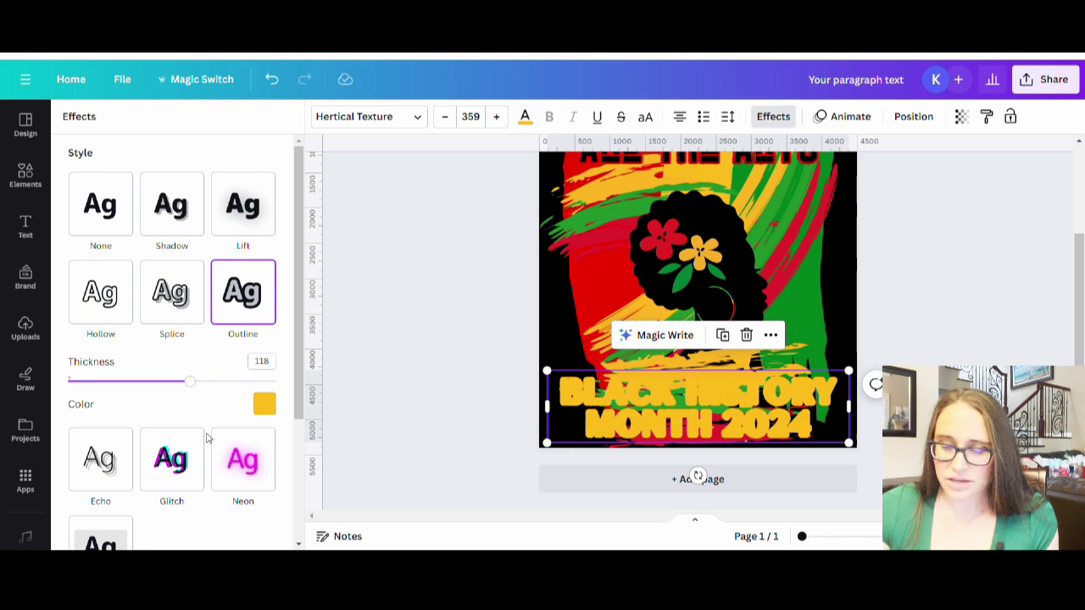
pyautogui.click(264, 404)
pyautogui.click(113, 249)
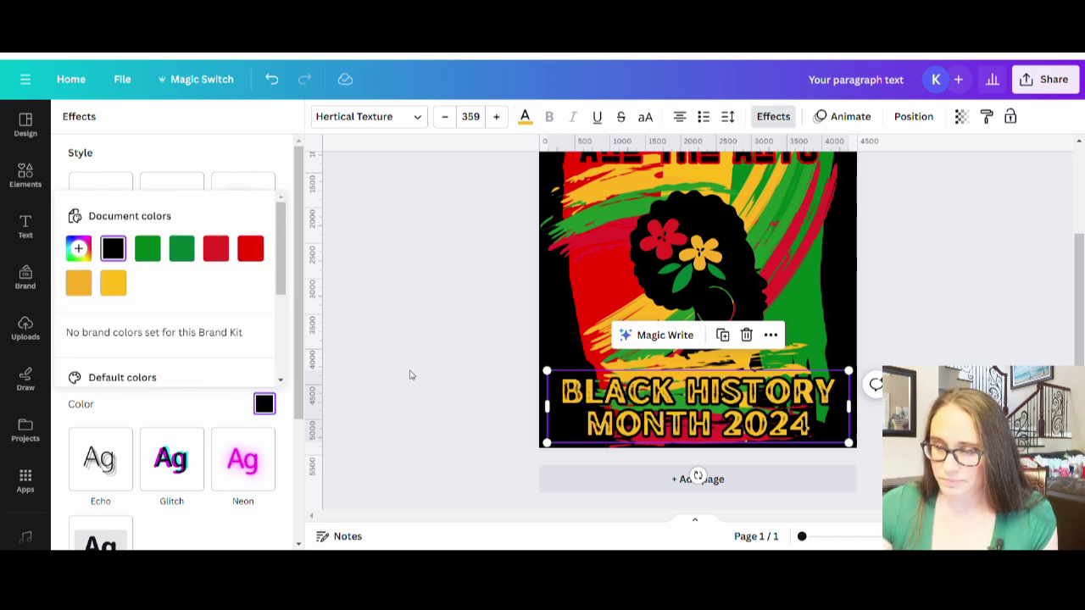
pyautogui.click(419, 338)
# Step: Examine the whole poster from the title lines to "Black History Month 2024", and browse back through the recommended elements
pyautogui.scroll(2, 929, 297)
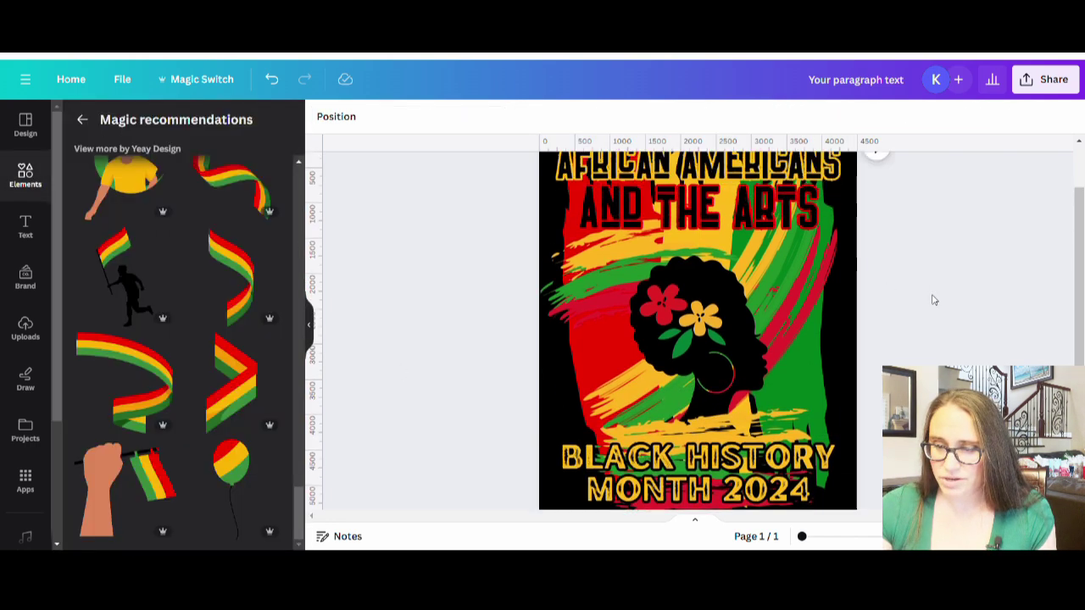
pyautogui.scroll(1, 934, 300)
pyautogui.scroll(-2, 867, 286)
pyautogui.click(693, 455)
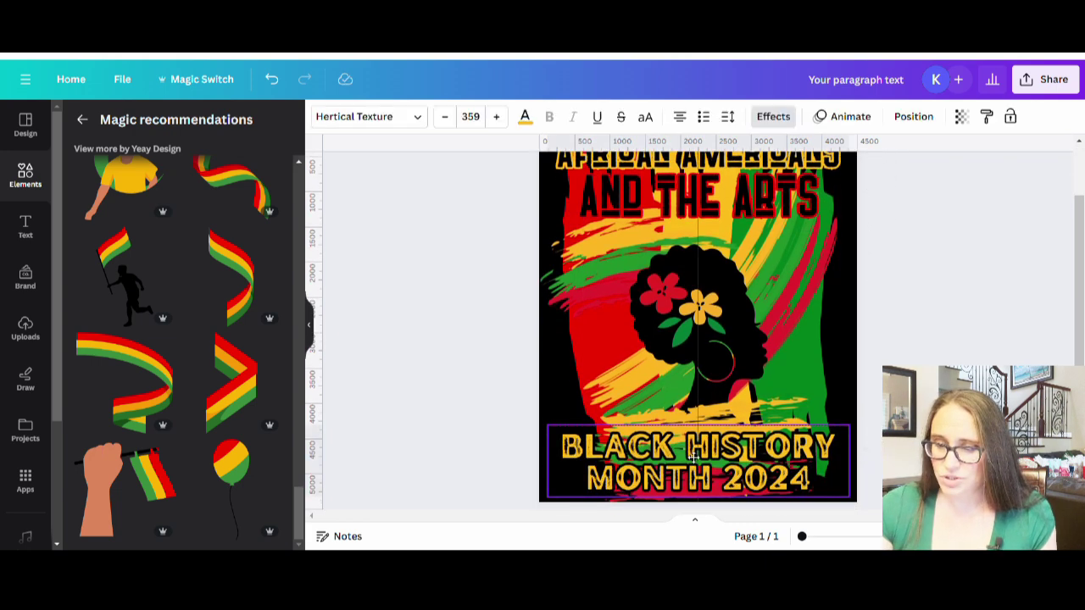
pyautogui.click(938, 318)
pyautogui.scroll(1, 937, 322)
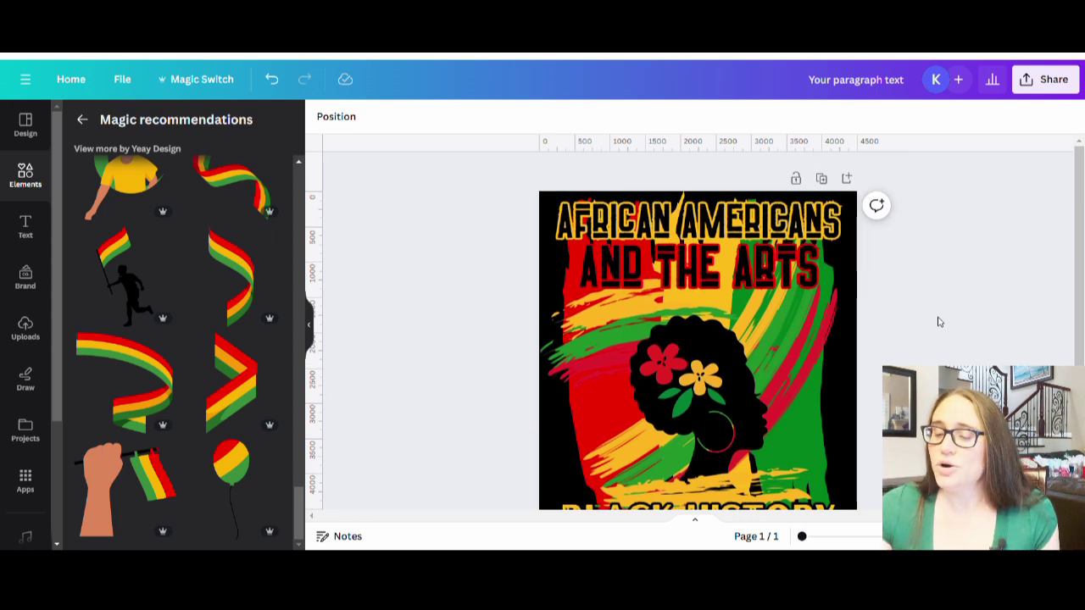
pyautogui.scroll(-2, 890, 314)
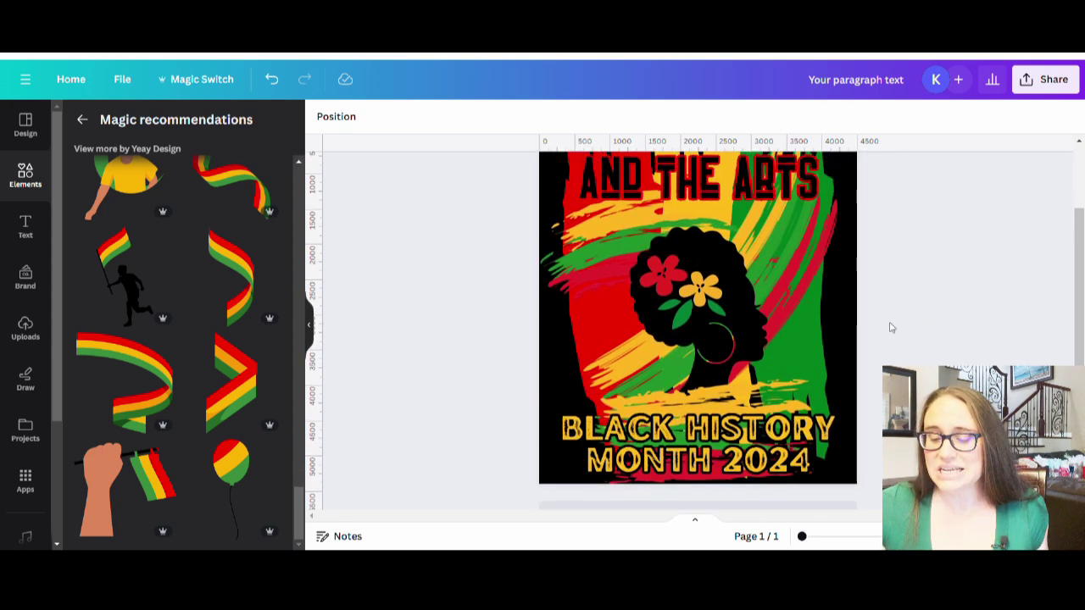
pyautogui.scroll(1, 890, 322)
pyautogui.scroll(-2, 877, 306)
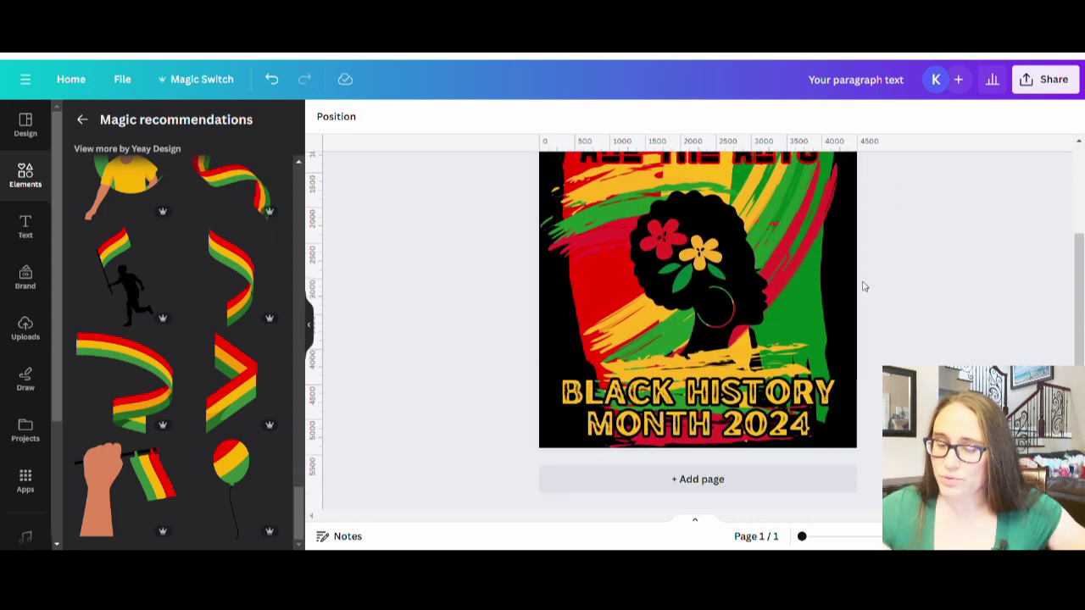
pyautogui.scroll(2, 864, 287)
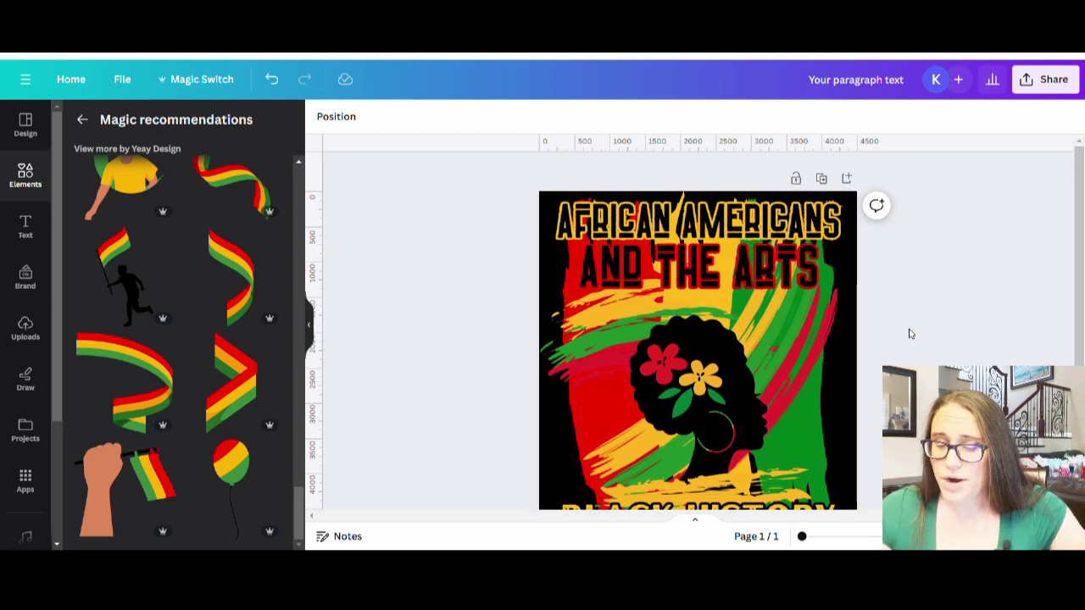
pyautogui.scroll(-2, 909, 263)
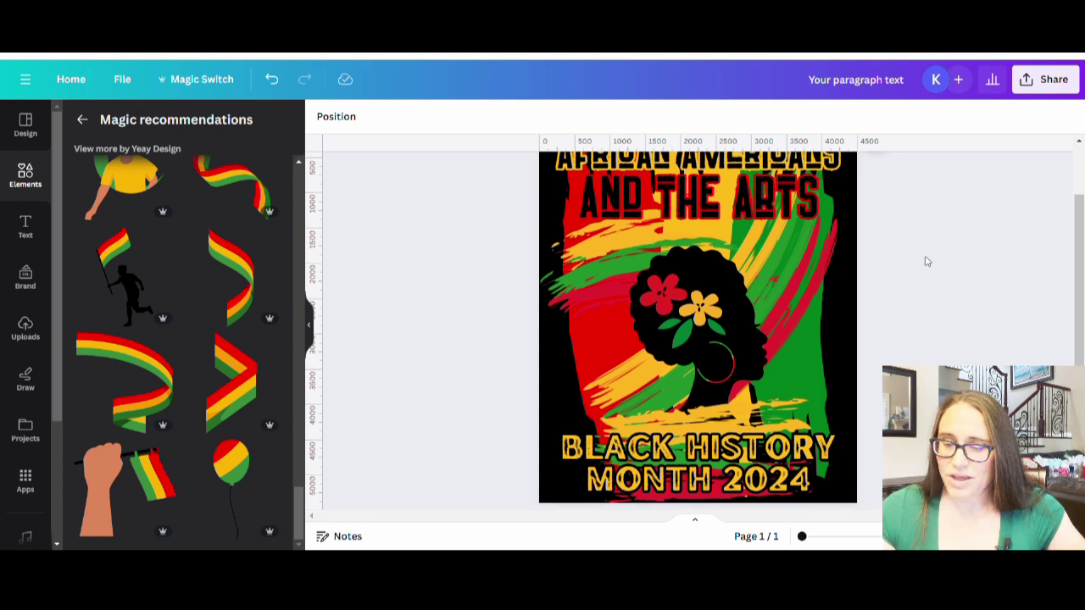
pyautogui.scroll(2, 925, 260)
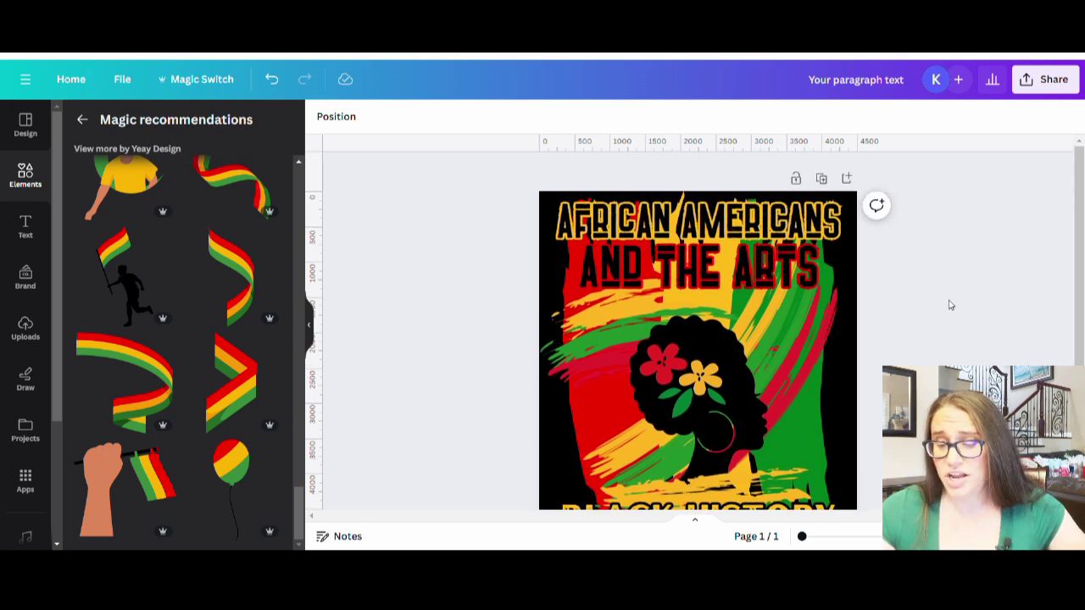
pyautogui.scroll(-2, 950, 303)
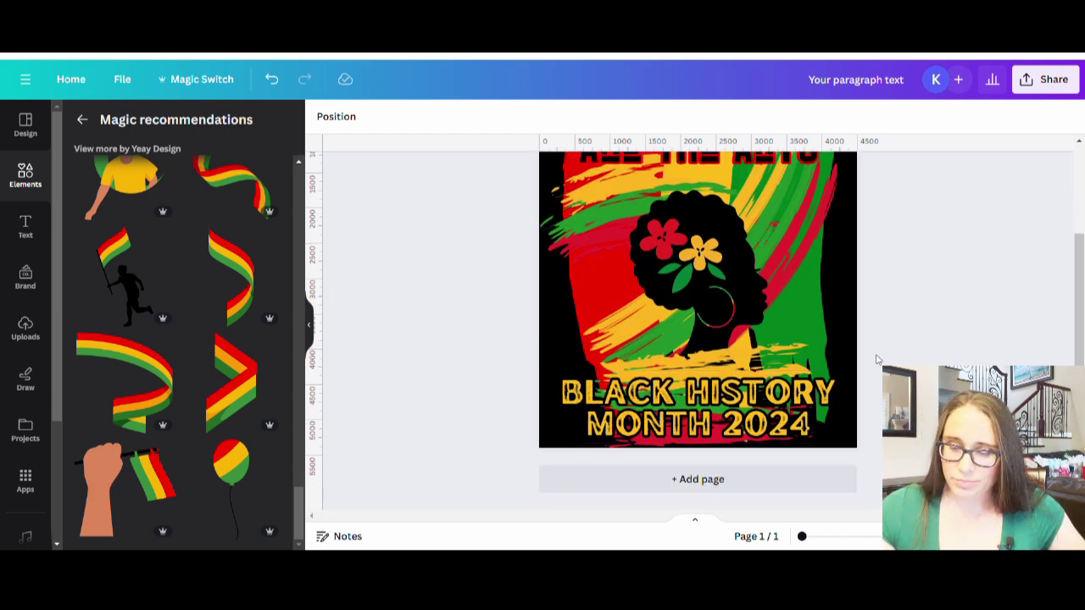
pyautogui.scroll(3, 942, 327)
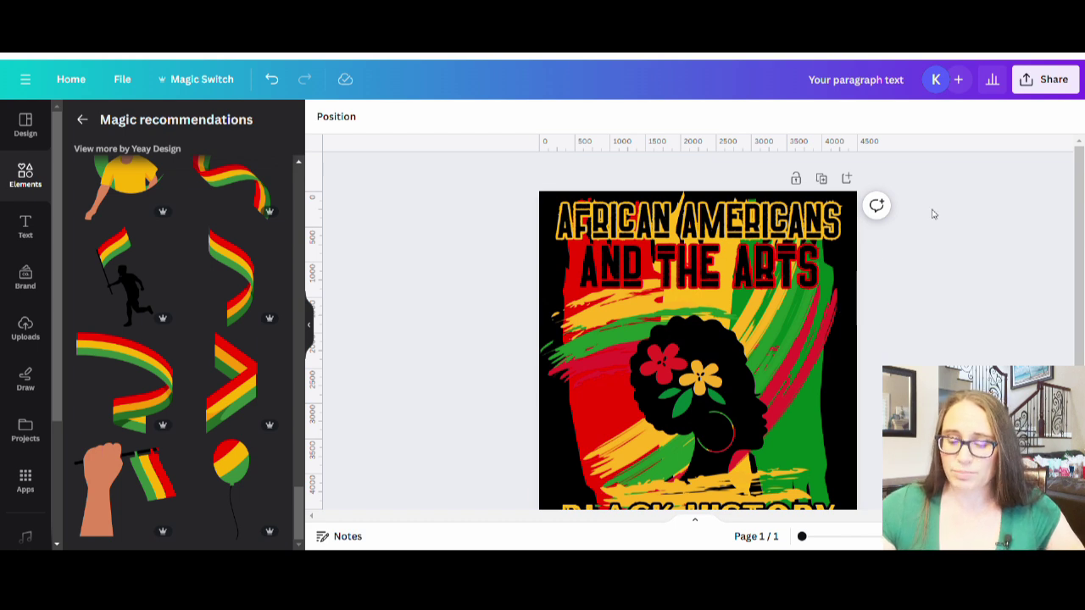
pyautogui.scroll(-2, 940, 213)
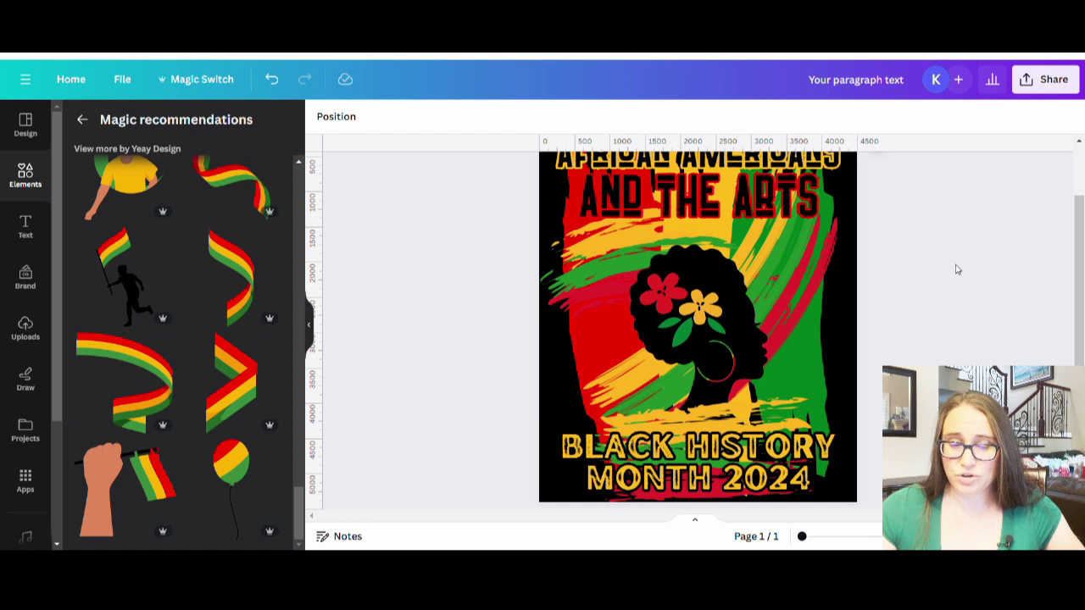
pyautogui.scroll(2, 948, 283)
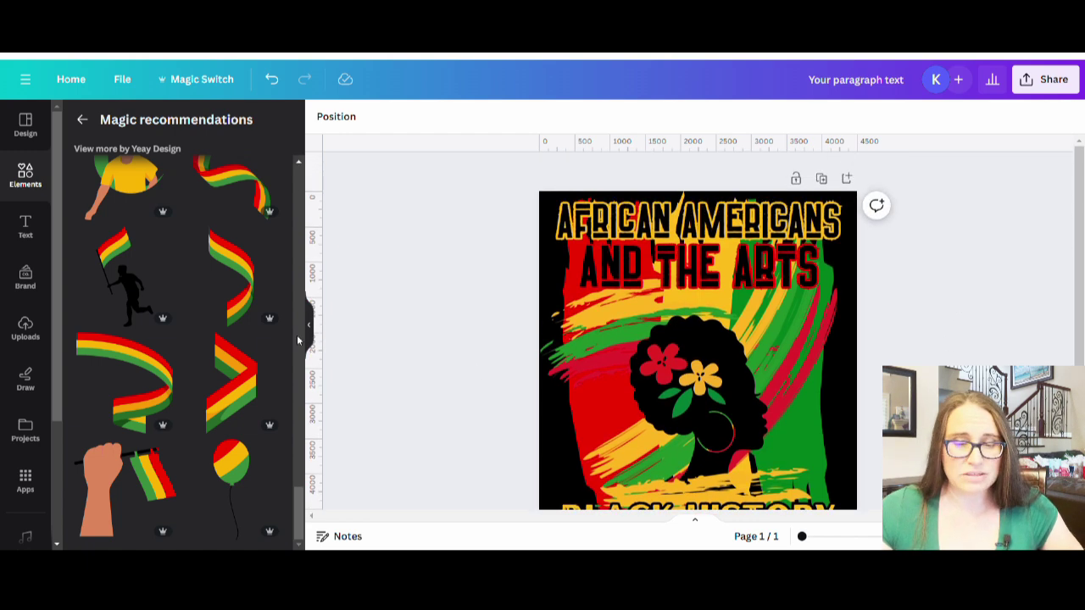
pyautogui.scroll(5, 190, 330)
pyautogui.scroll(5, 195, 322)
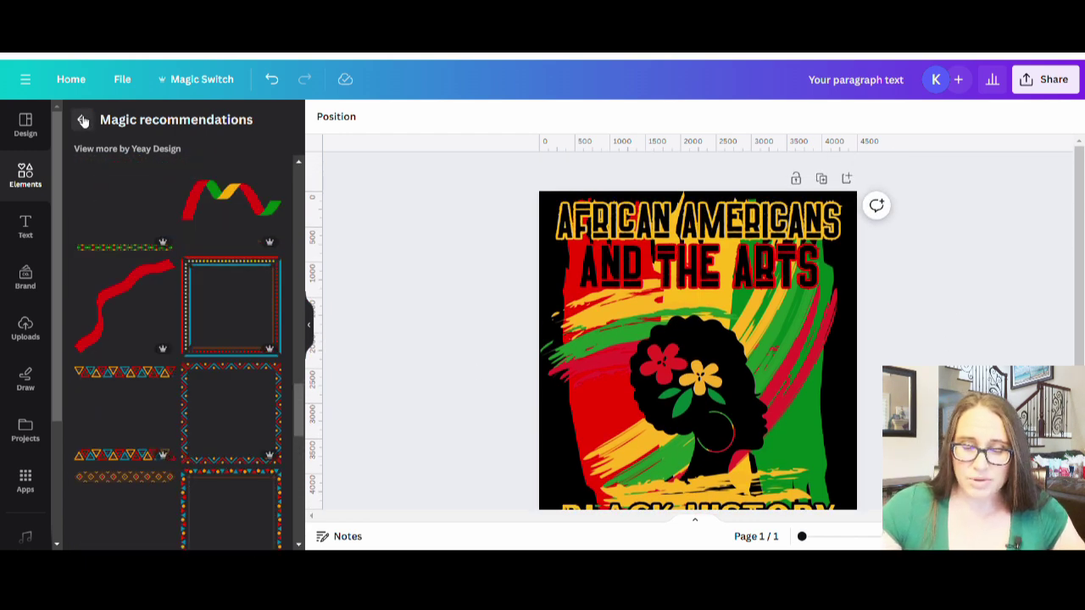
# Step: Leave the recommended elements, browse further through the "black history" graphics, and collapse the element browser
pyautogui.click(82, 119)
pyautogui.scroll(-6, 169, 288)
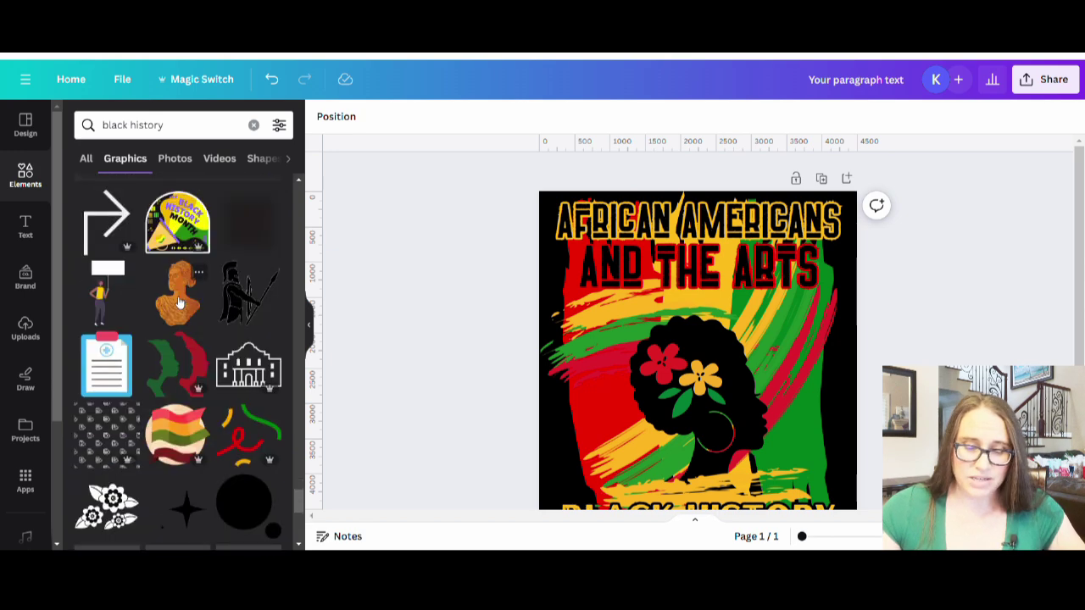
pyautogui.scroll(-3, 182, 343)
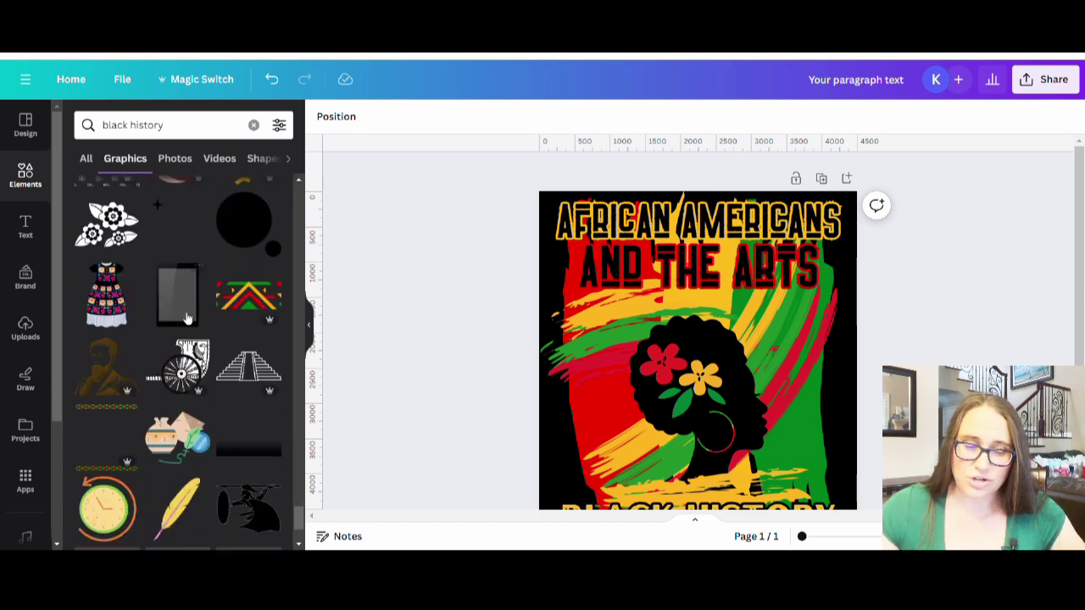
pyautogui.scroll(-6, 191, 346)
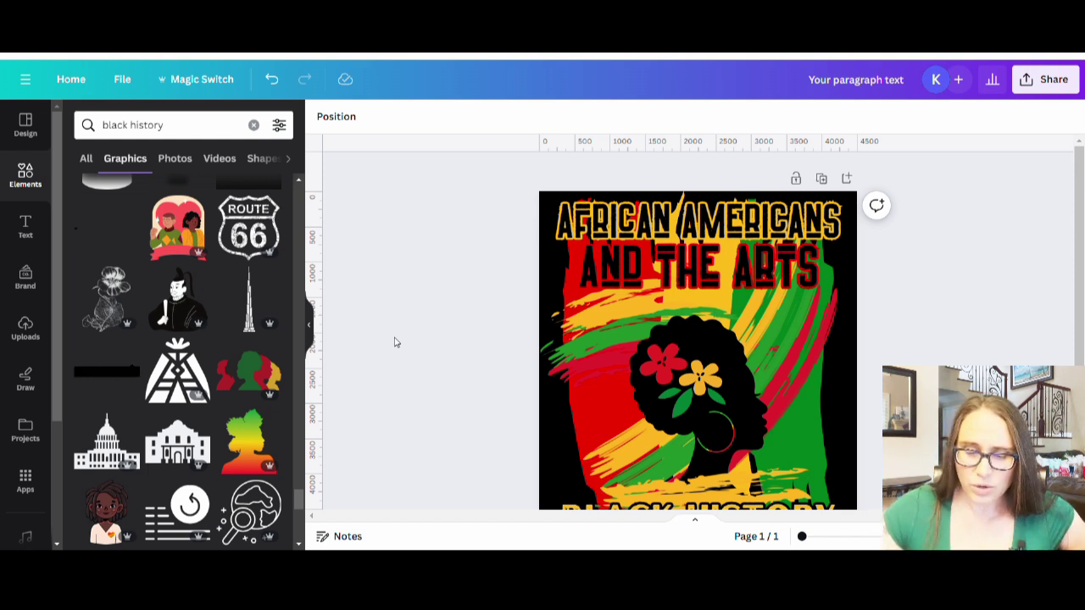
pyautogui.click(310, 326)
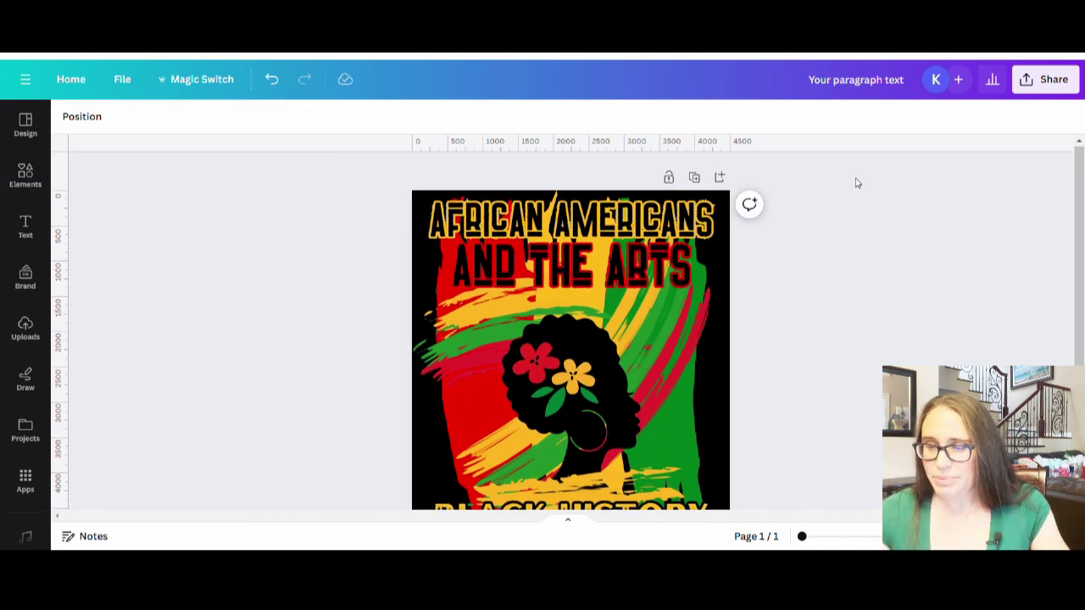
# Step: Rename the design as "black history month"
pyautogui.scroll(-1, 855, 178)
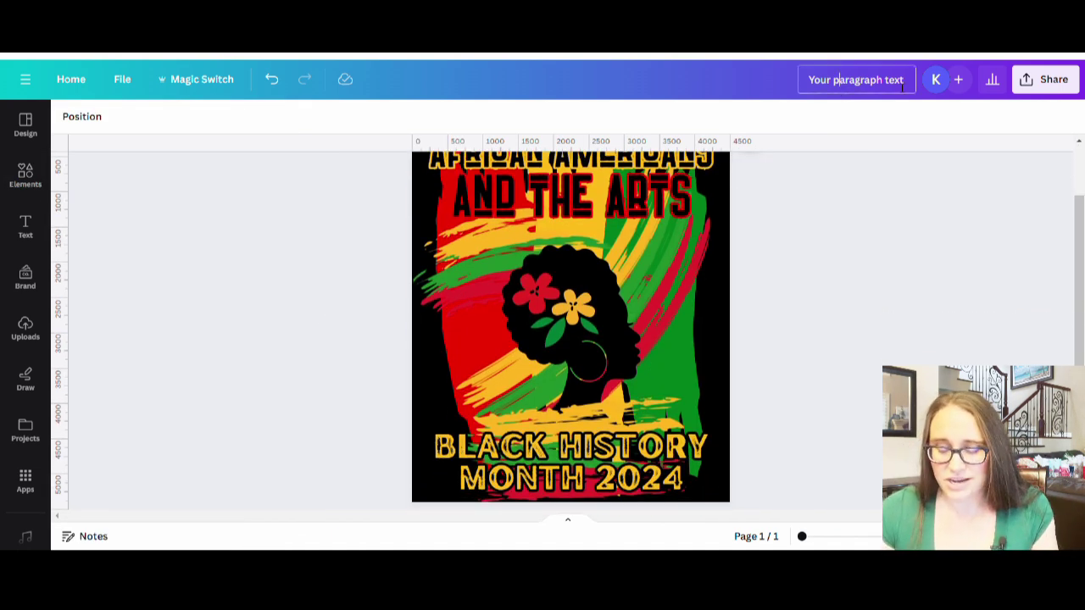
pyautogui.hotkey('ctrl', 'a')
pyautogui.write('black h')
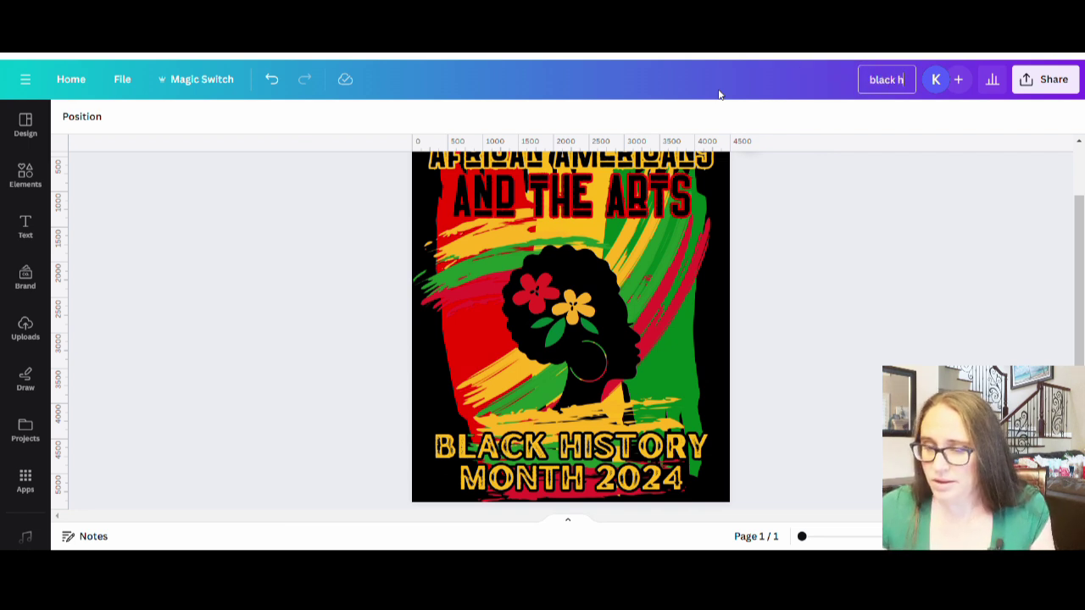
pyautogui.write('istory month')
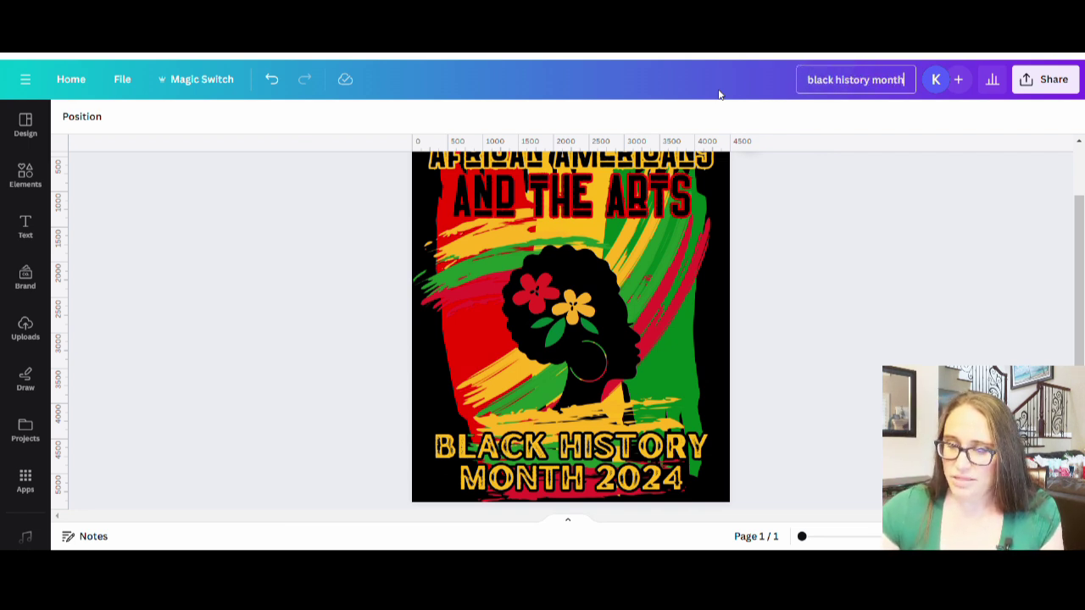
pyautogui.click(1038, 247)
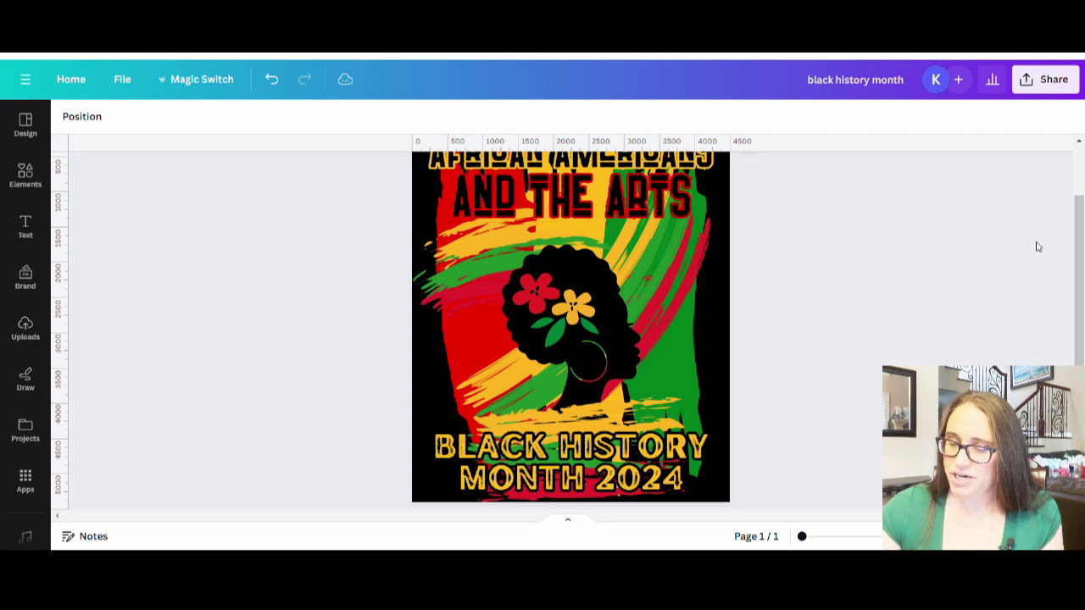
# Step: Download the design as a PNG with a transparent background, and dismiss the download notice once the export is complete
pyautogui.click(1040, 86)
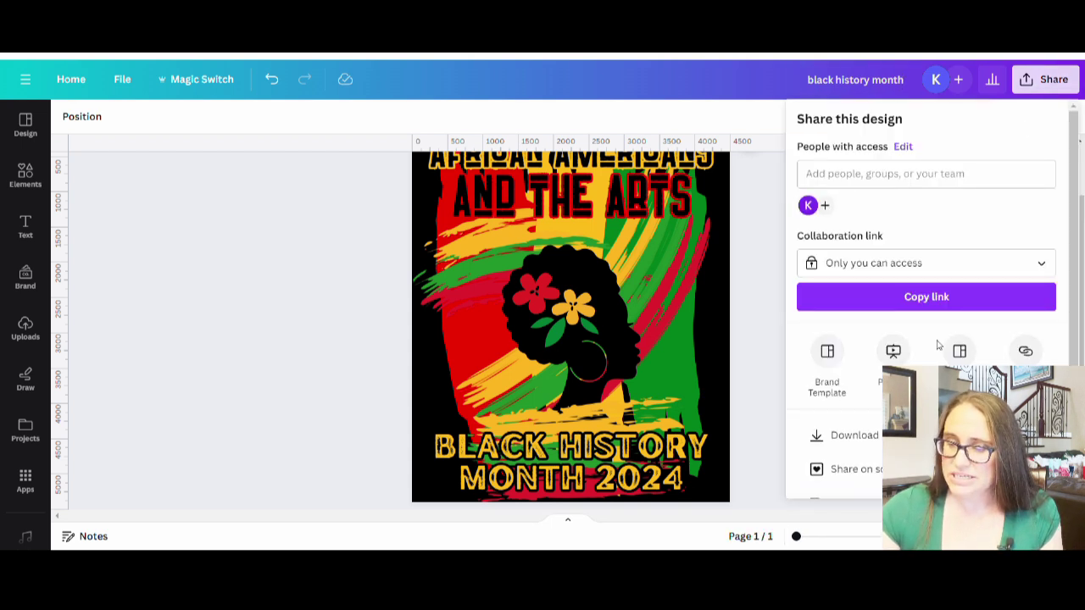
pyautogui.click(856, 436)
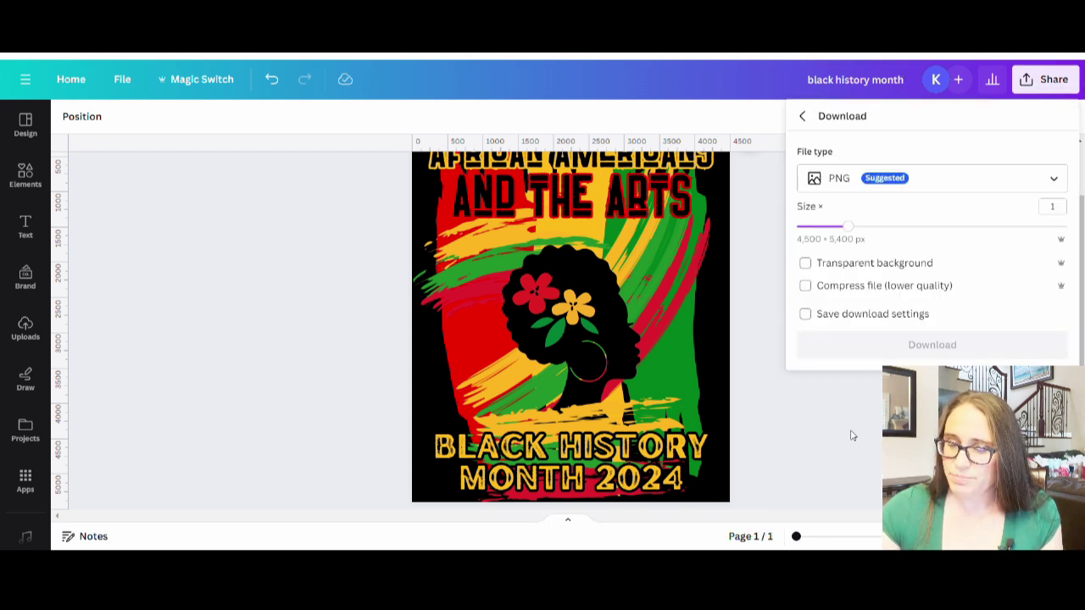
pyautogui.click(882, 269)
pyautogui.click(941, 346)
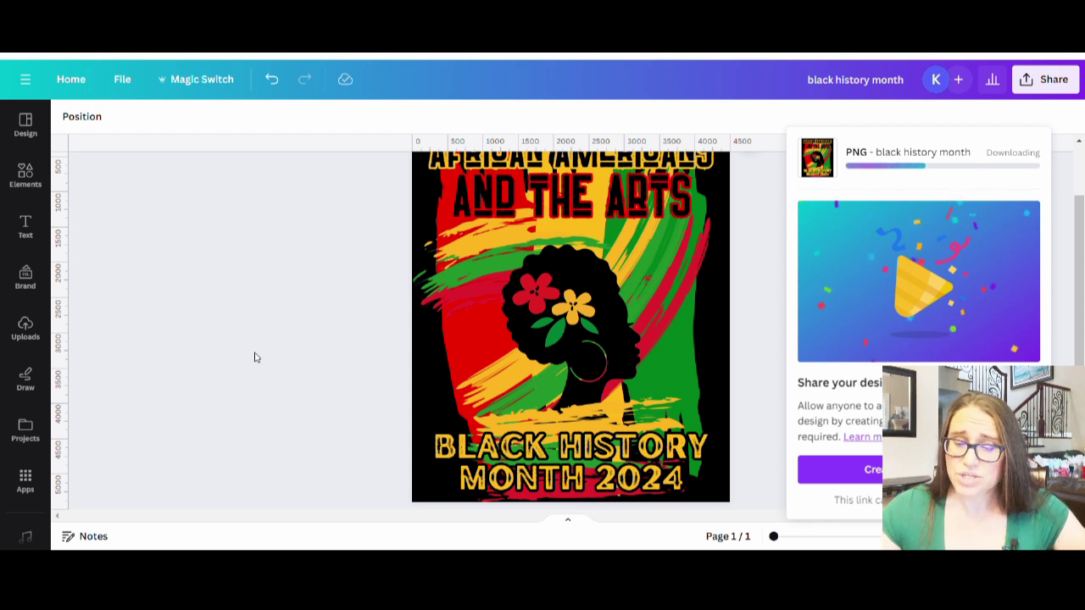
pyautogui.scroll(2, 266, 364)
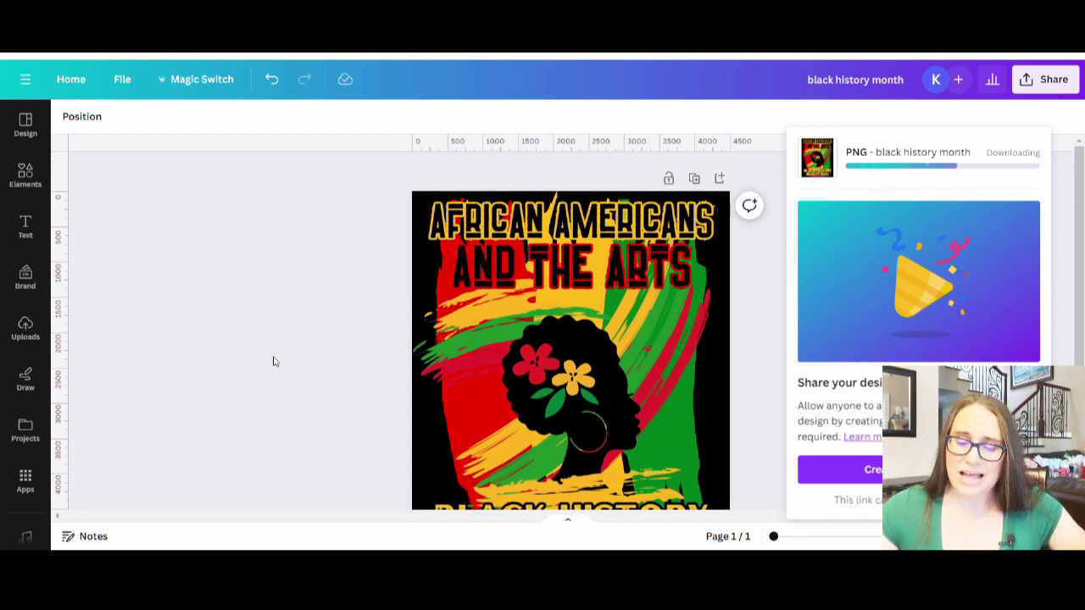
pyautogui.scroll(-2, 240, 295)
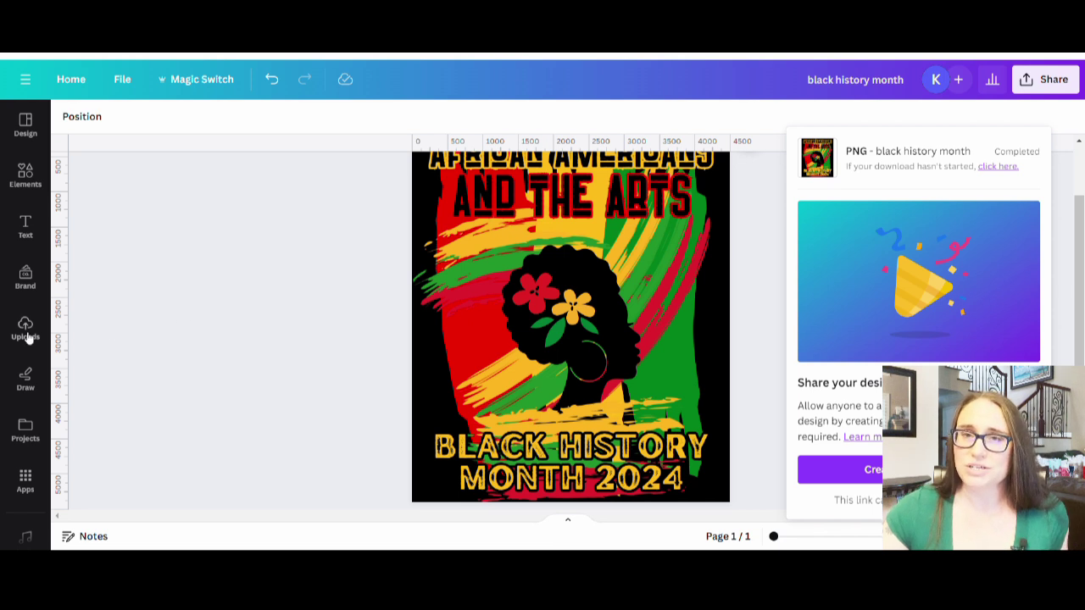
pyautogui.click(158, 329)
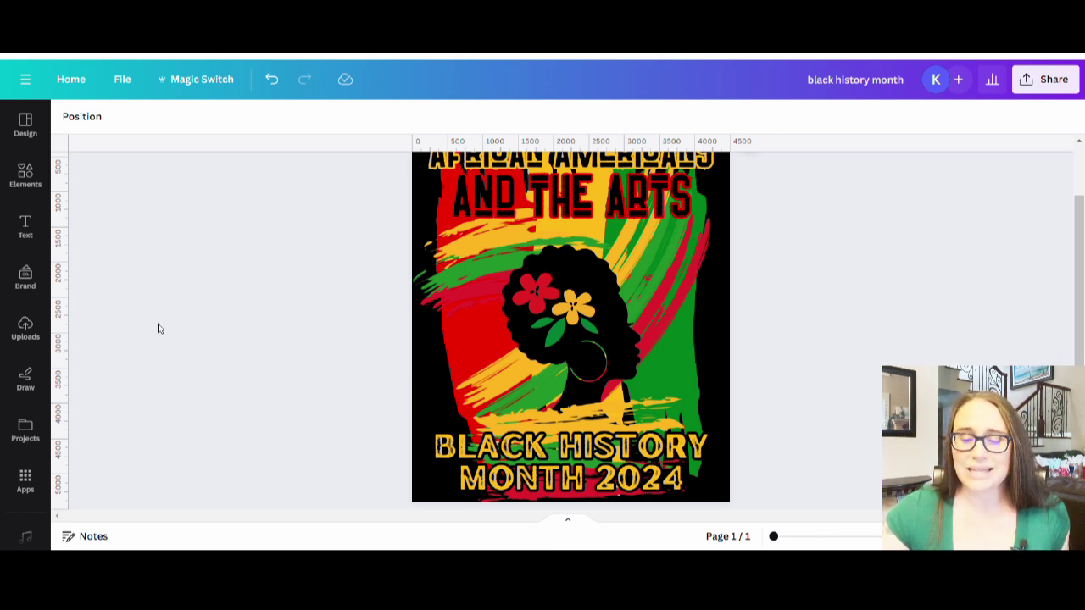